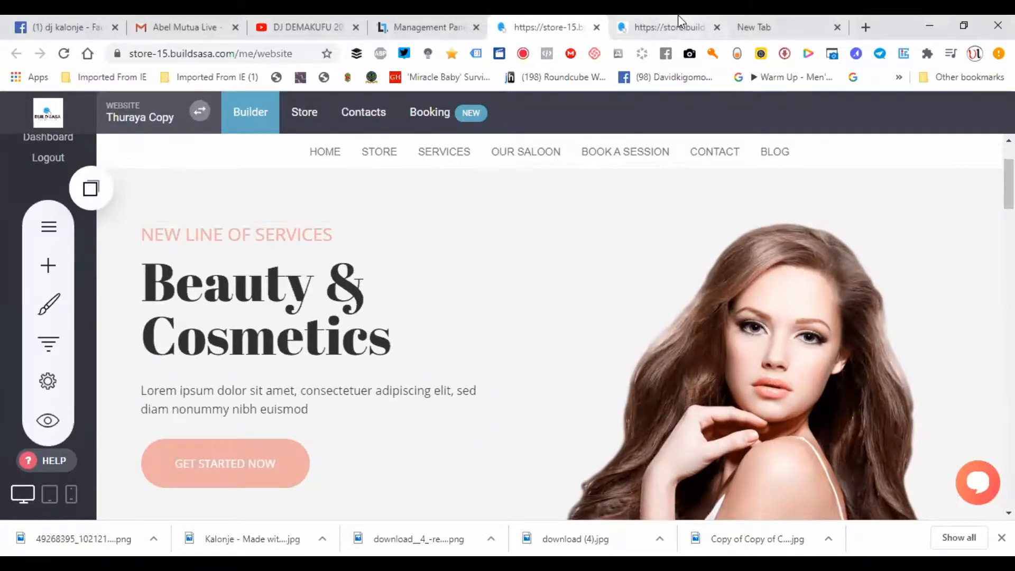
# Switch to the Neptune Copy website and look through its home page, from the header to the product section
pyautogui.click(678, 15)
pyautogui.scroll(-3, 550, 327)
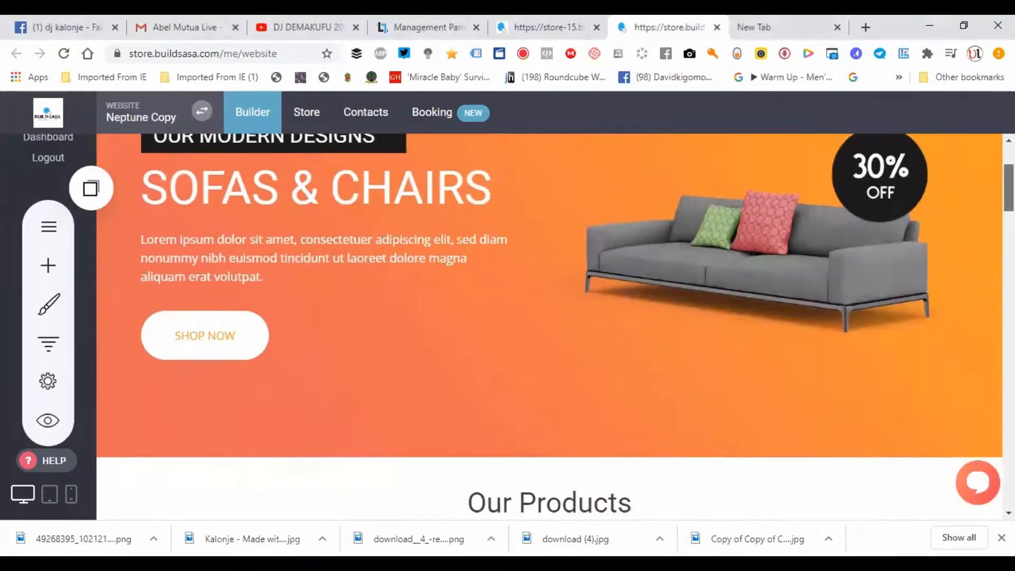
pyautogui.scroll(-1, 550, 327)
pyautogui.scroll(-6, 549, 327)
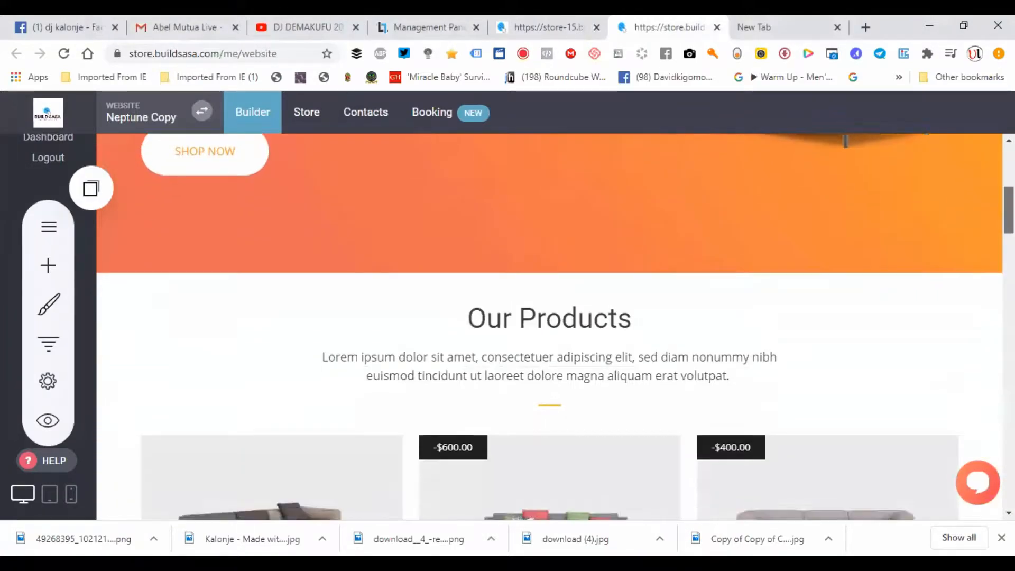
pyautogui.scroll(-1, 550, 326)
pyautogui.scroll(11, 550, 327)
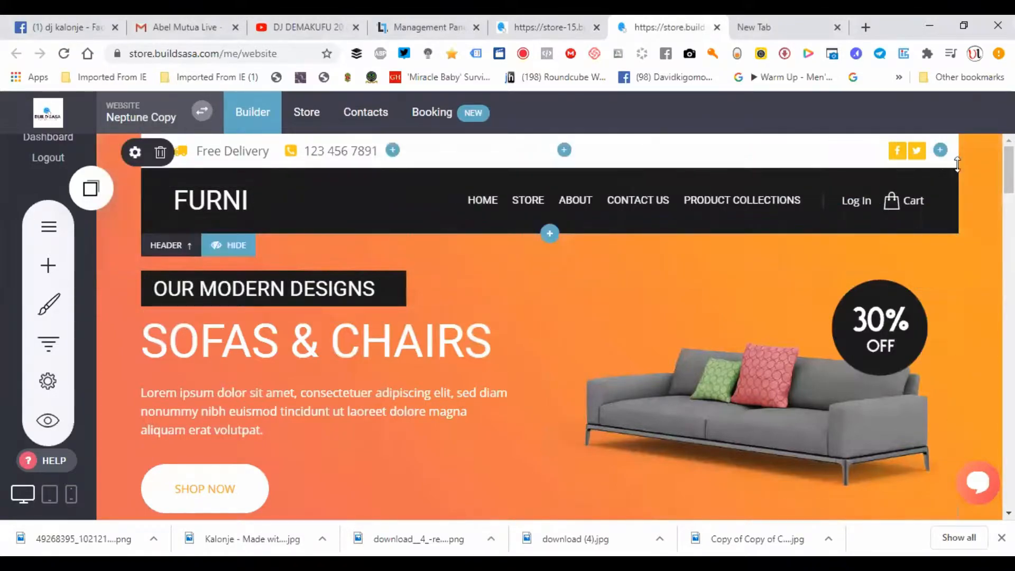
pyautogui.scroll(-2, 601, 252)
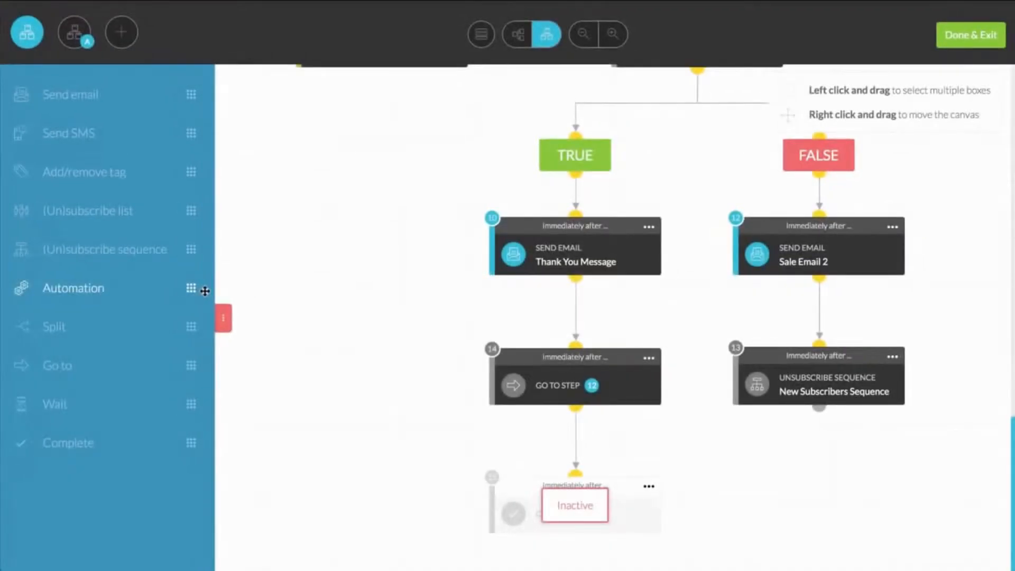
pyautogui.moveTo(205, 291); pyautogui.dragTo(494, 388)
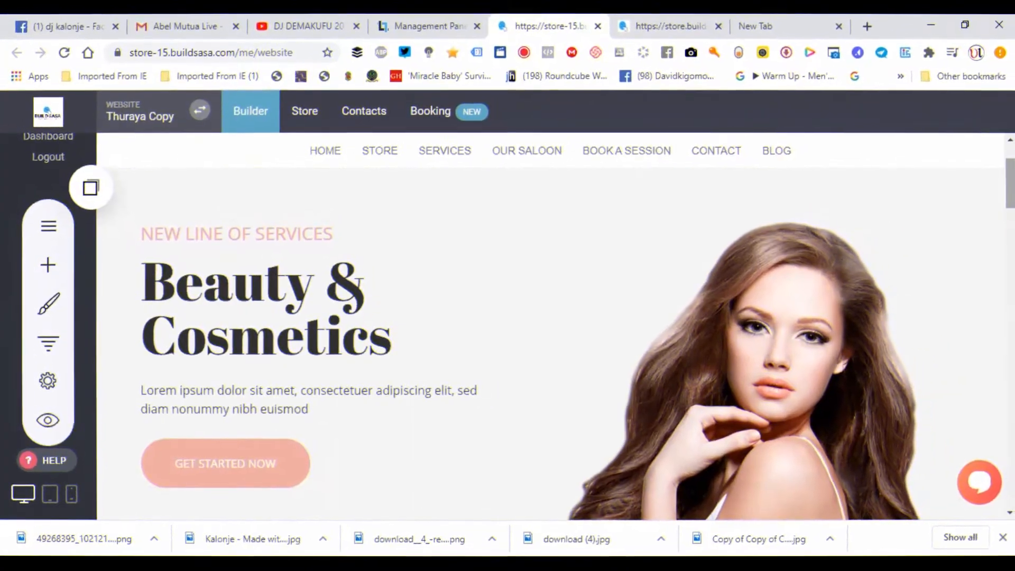
pyautogui.scroll(2, 549, 317)
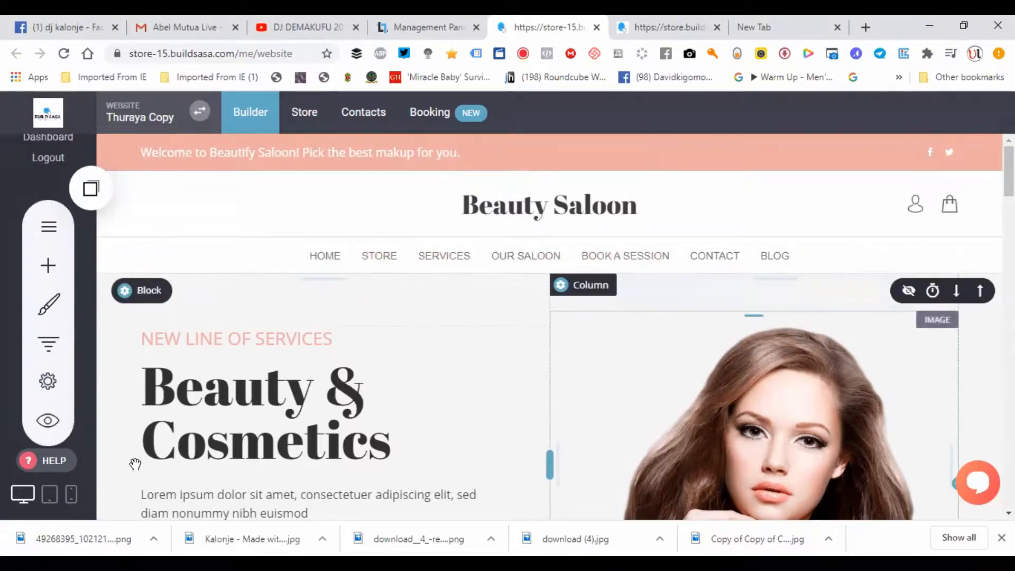
pyautogui.scroll(-2, 549, 328)
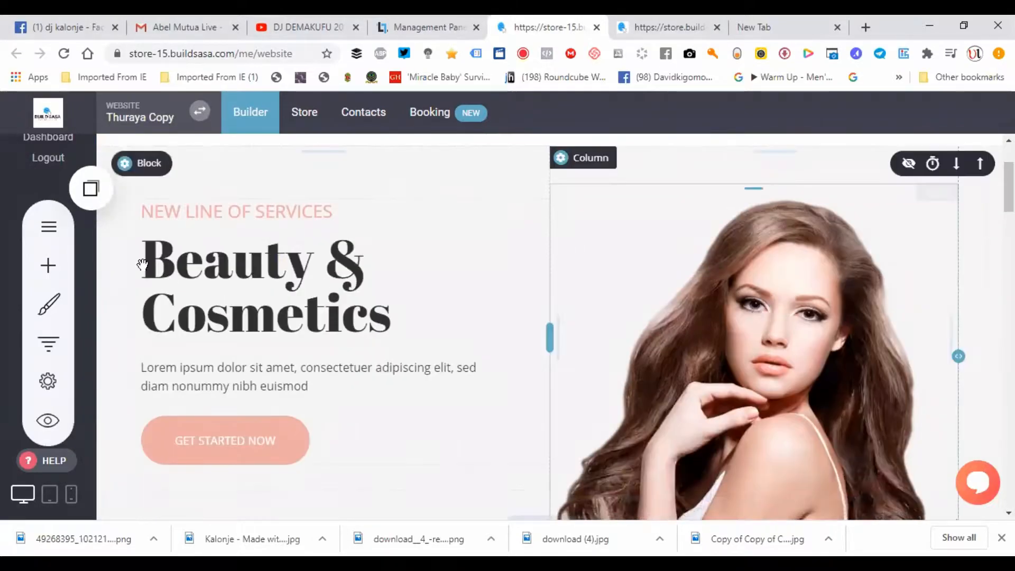
pyautogui.scroll(1, 550, 328)
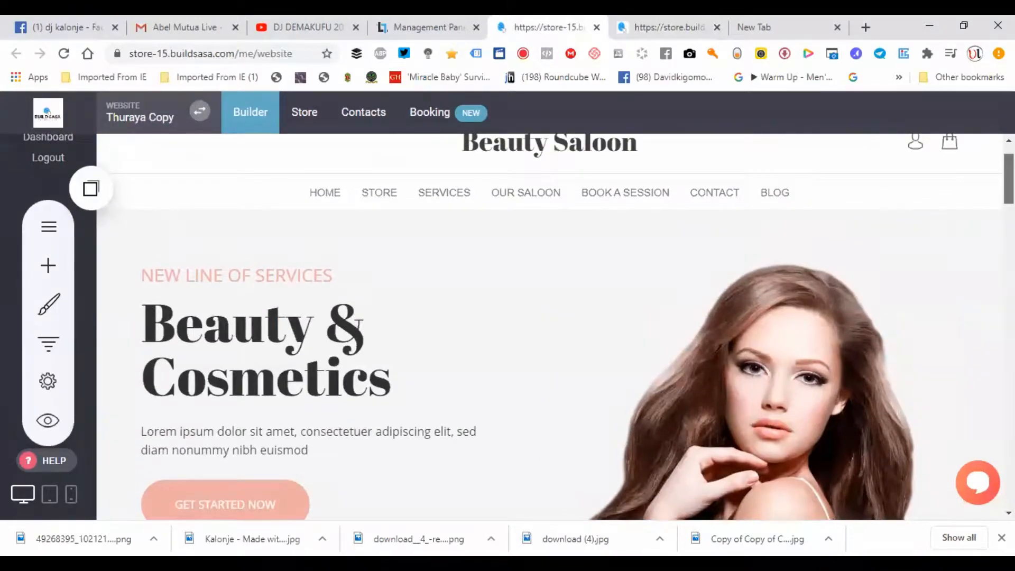
pyautogui.scroll(1, 549, 327)
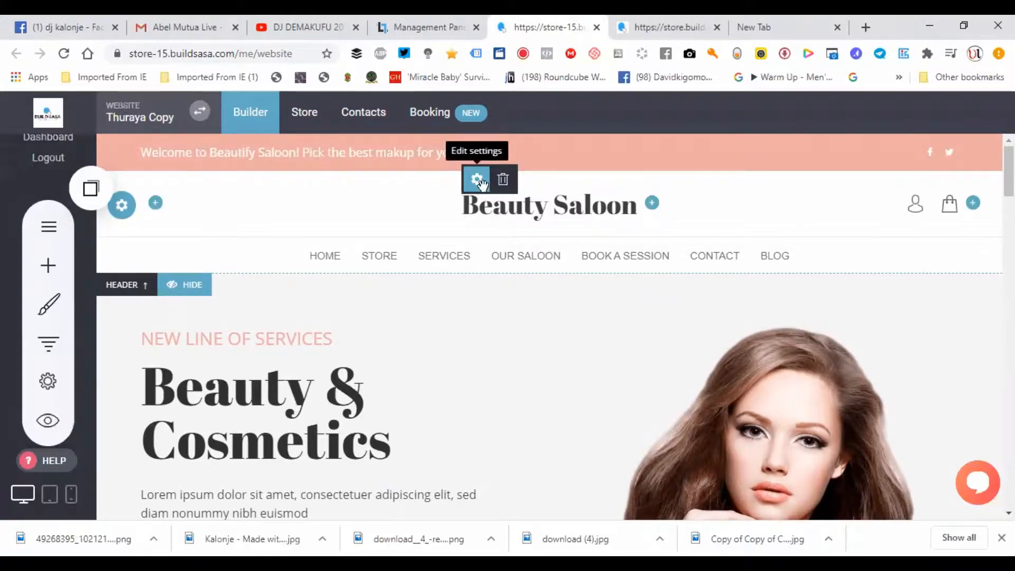
# Replace the header's text logo on the Thuraya Copy site with "Lite Tech"
pyautogui.click(478, 181)
pyautogui.click(580, 337)
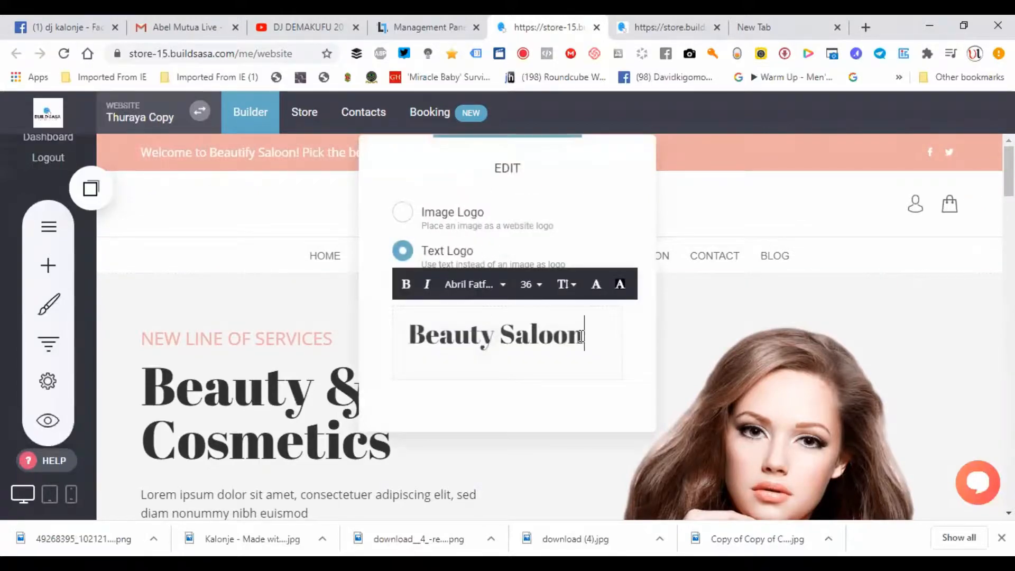
pyautogui.press('BackSpace')
pyautogui.press('BackSpace')
pyautogui.press('BackSpace')
pyautogui.press('BackSpace')
pyautogui.press('BackSpace')
pyautogui.press('BackSpace')
pyautogui.press('BackSpace')
pyautogui.press('BackSpace')
pyautogui.press('BackSpace')
pyautogui.press('BackSpace')
pyautogui.press('BackSpace')
pyautogui.press('BackSpace')
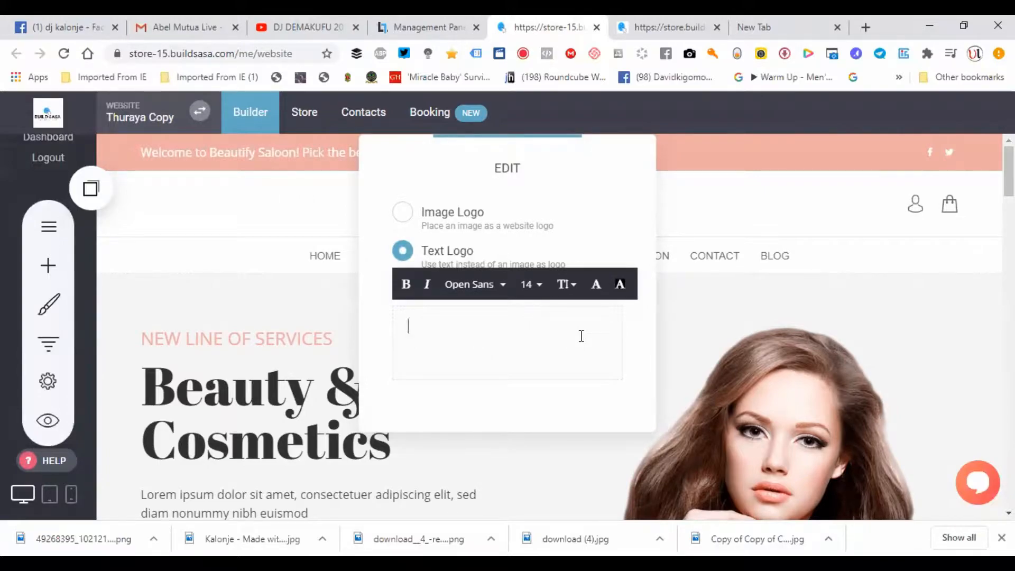
pyautogui.write('Lite Tech')
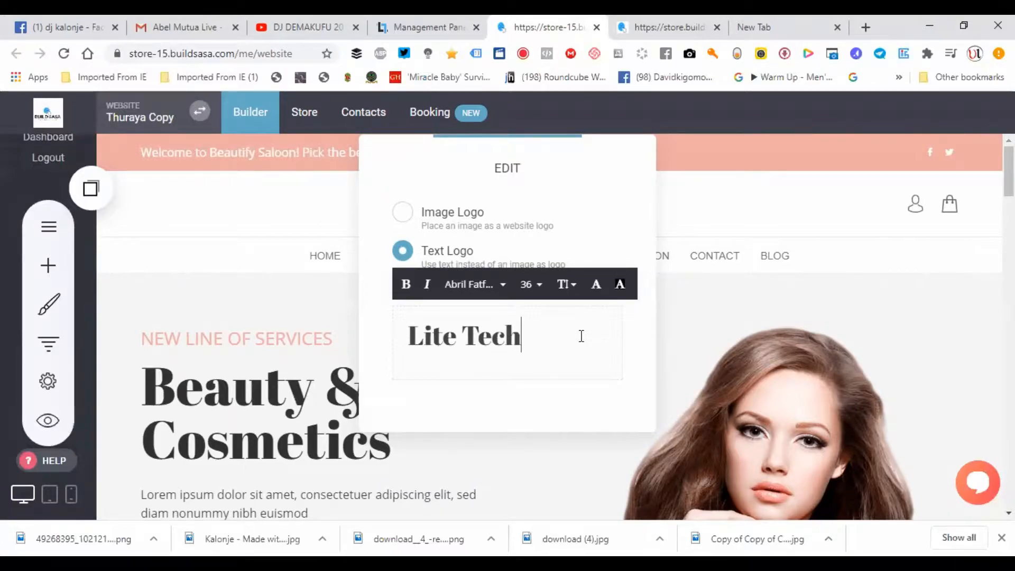
pyautogui.click(696, 376)
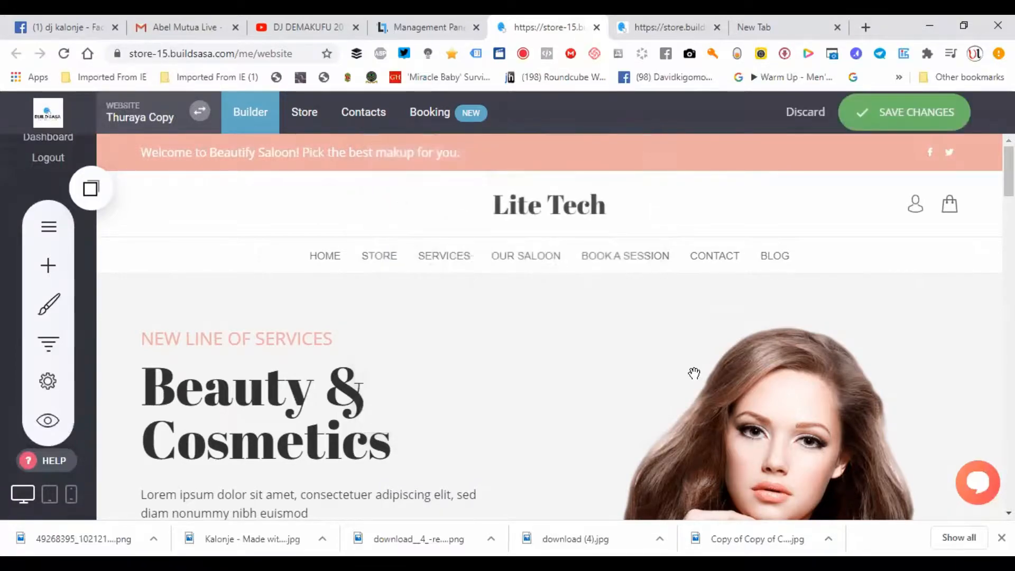
# Change the welcome message above the site header to "Welcome to Lite tech shop . Located in Nairobi."
pyautogui.click(373, 152)
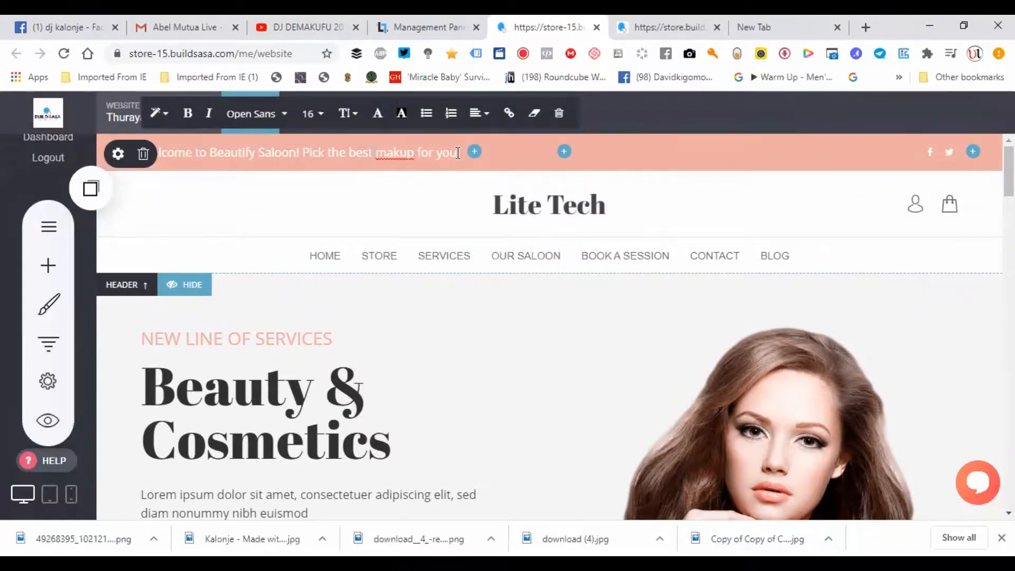
pyautogui.hotkey('ctrl', 'BackSpace')
pyautogui.hotkey('ctrl', 'BackSpace')
pyautogui.hotkey('ctrl', 'BackSpace')
pyautogui.hotkey('ctrl', 'BackSpace')
pyautogui.hotkey('ctrl', 'BackSpace')
pyautogui.hotkey('ctrl', 'BackSpace')
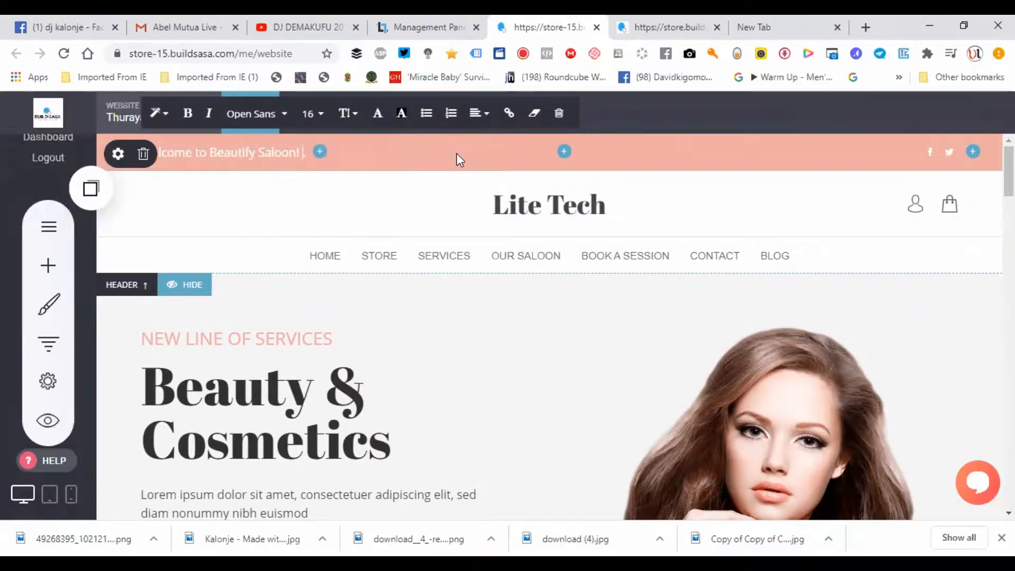
pyautogui.press('BackSpace')
pyautogui.press('BackSpace')
pyautogui.press('BackSpace')
pyautogui.press('BackSpace')
pyautogui.press('BackSpace')
pyautogui.press('BackSpace')
pyautogui.press('BackSpace')
pyautogui.press('BackSpace')
pyautogui.press('BackSpace')
pyautogui.press('BackSpace')
pyautogui.press('BackSpace')
pyautogui.press('BackSpace')
pyautogui.press('BackSpace')
pyautogui.press('BackSpace')
pyautogui.press('BackSpace')
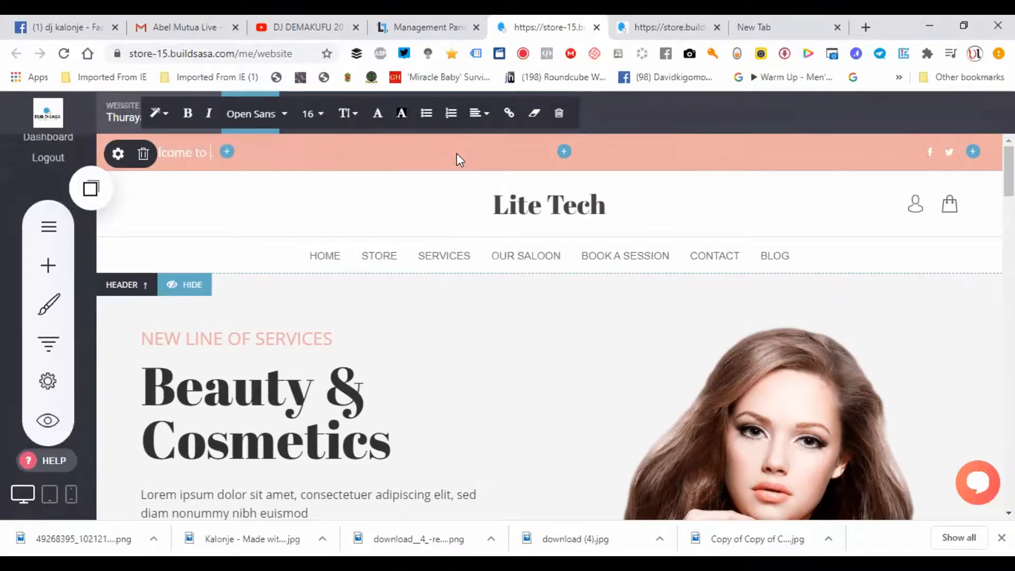
pyautogui.write('Lite tech shop!')
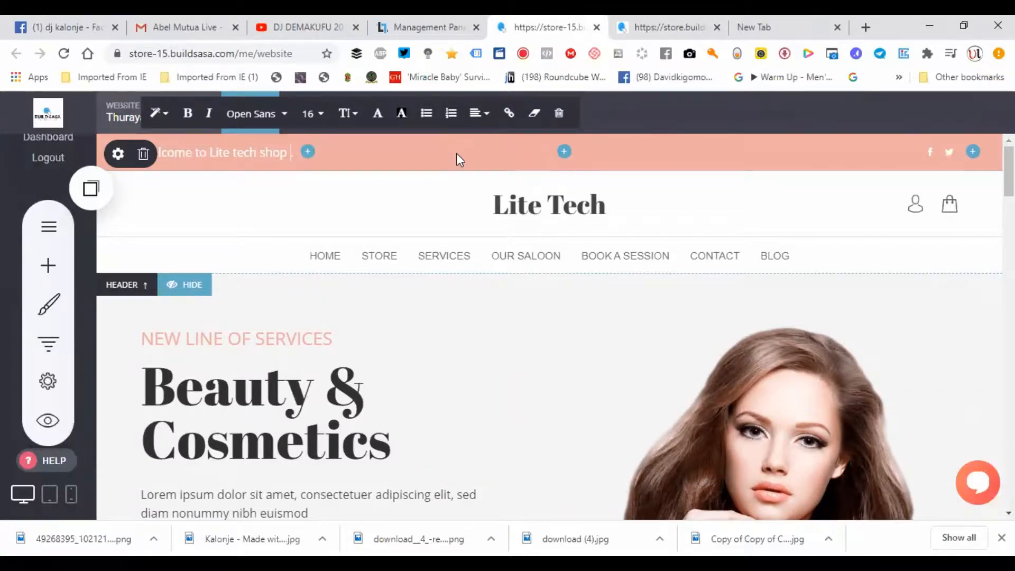
pyautogui.write(' . Located')
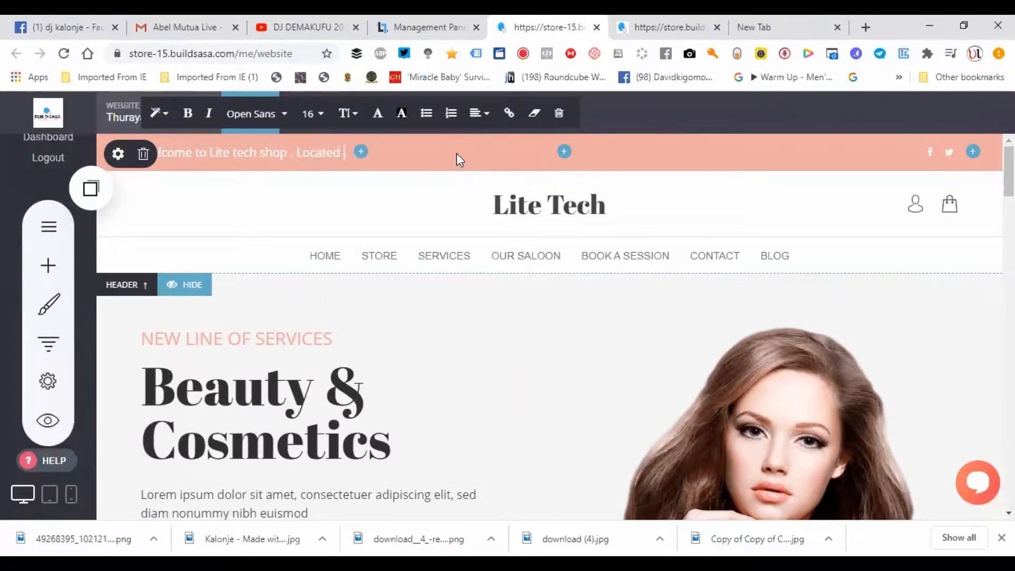
pyautogui.write(' in Nairoi')
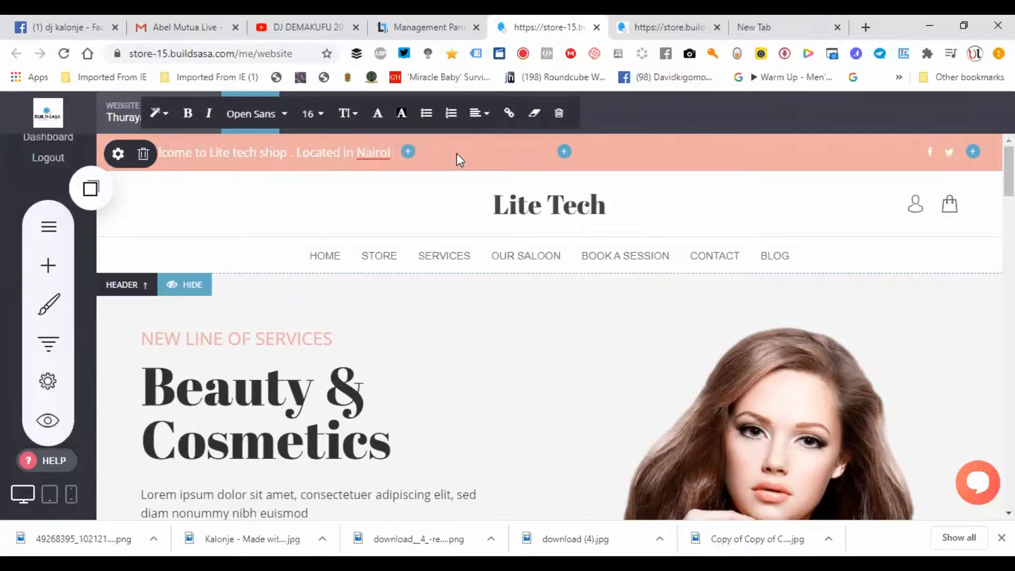
pyautogui.press('BackSpace')
pyautogui.write('bi.')
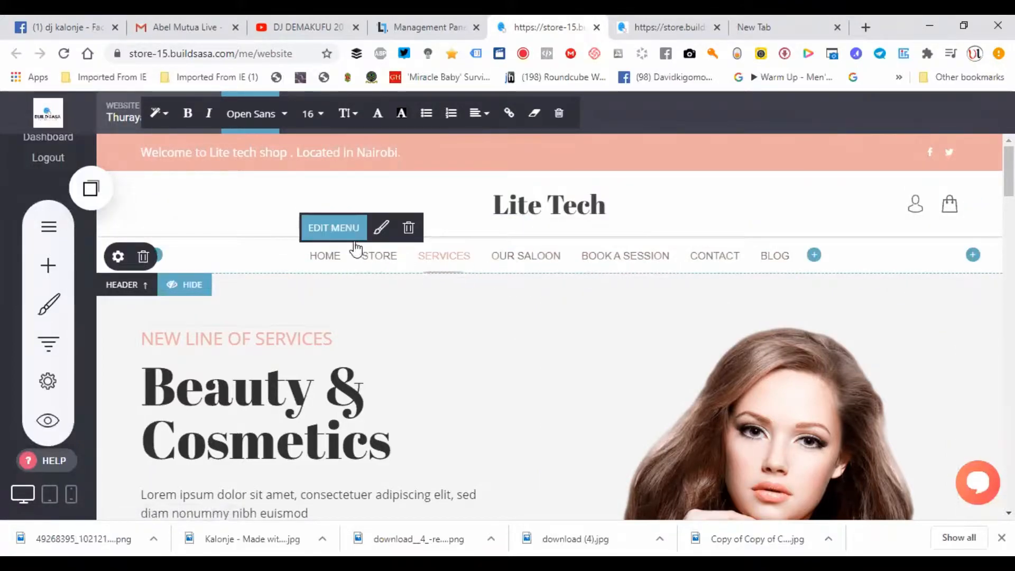
# Delete the Creams and service 1 submenu items from the header navigation menu
pyautogui.click(329, 228)
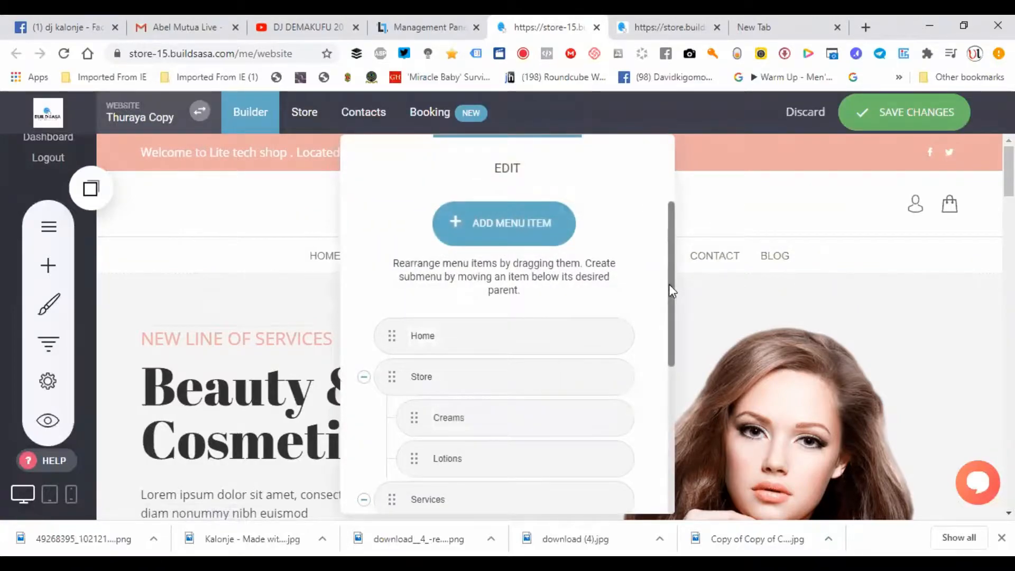
pyautogui.moveTo(669, 286); pyautogui.dragTo(668, 361)
pyautogui.click(501, 282)
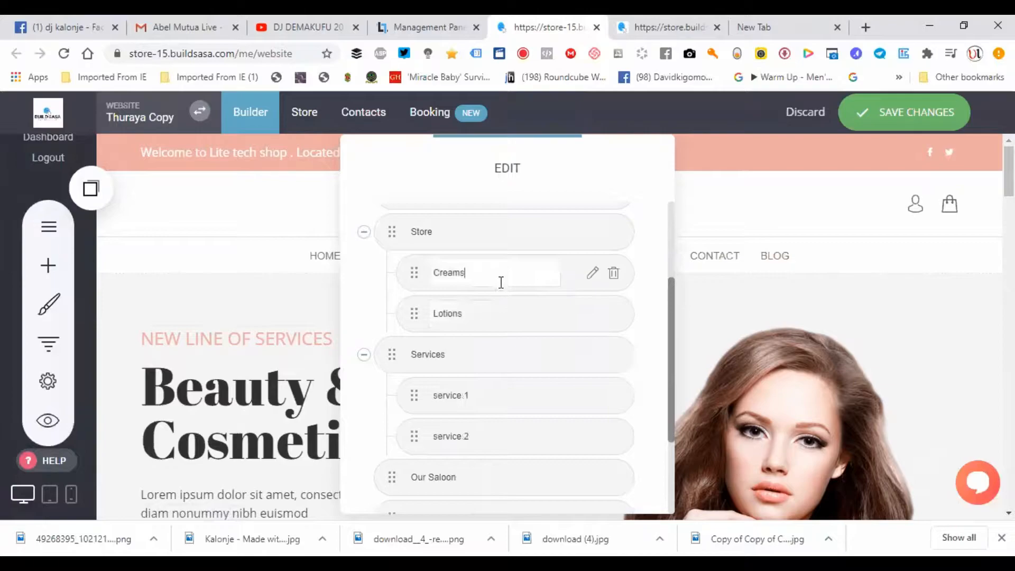
pyautogui.click(613, 274)
pyautogui.click(547, 355)
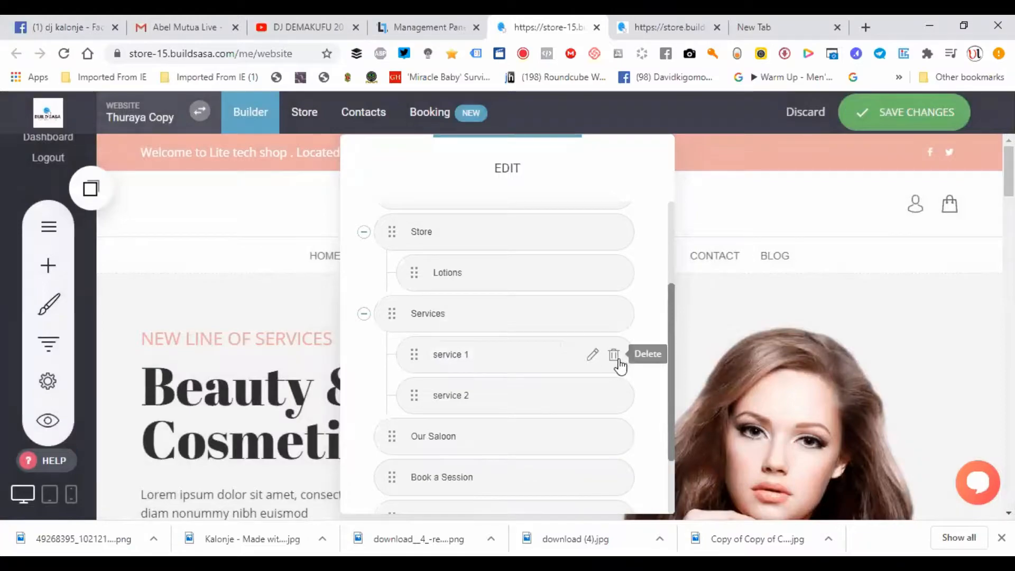
pyautogui.click(614, 359)
pyautogui.click(593, 362)
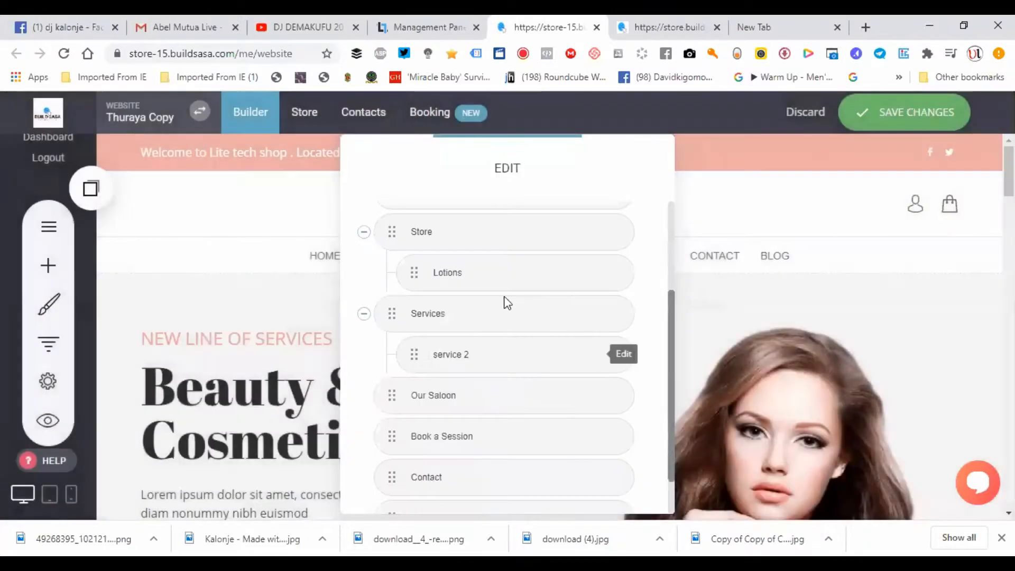
# Rename the Store menu item to "About Us" and the Services menu item to "Products"
pyautogui.moveTo(437, 226)
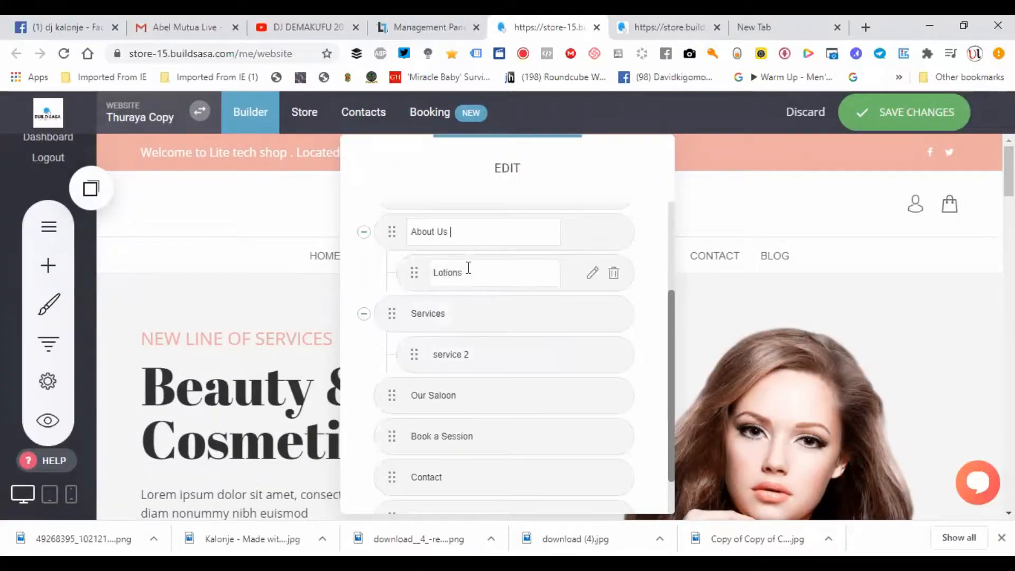
pyautogui.doubleClick(459, 308)
pyautogui.click(459, 307)
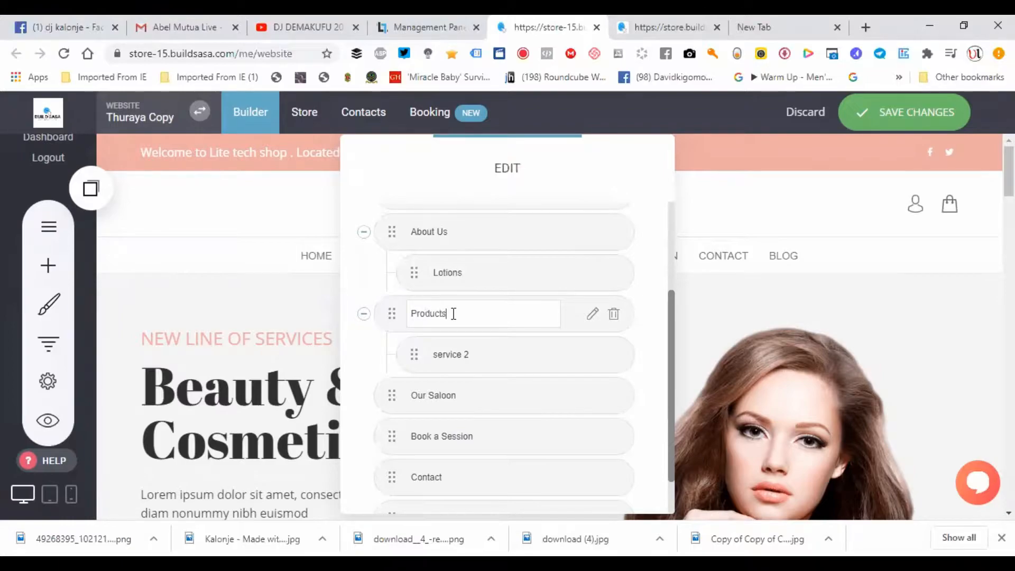
pyautogui.click(243, 237)
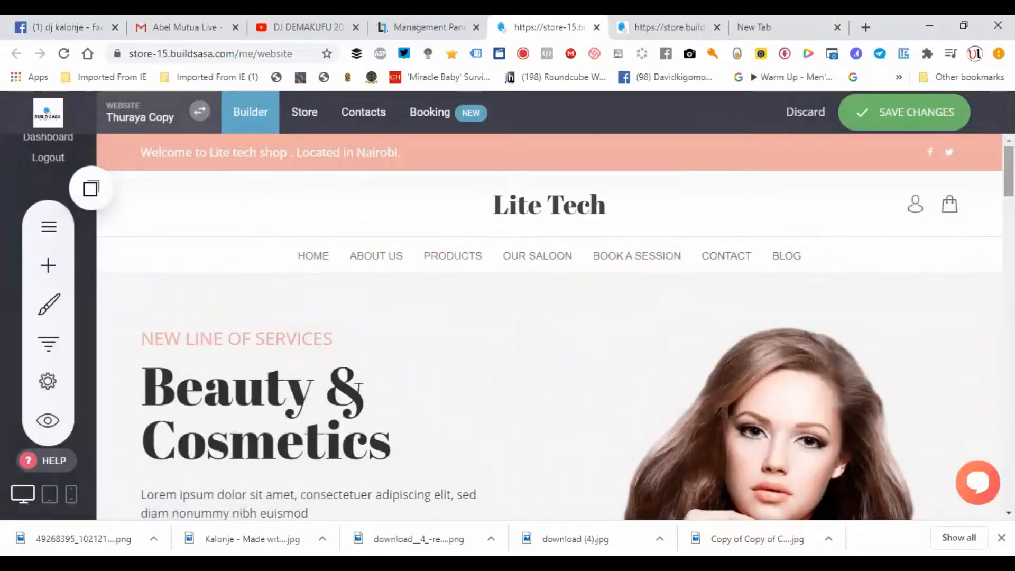
pyautogui.scroll(-3, 642, 268)
pyautogui.scroll(3, 375, 392)
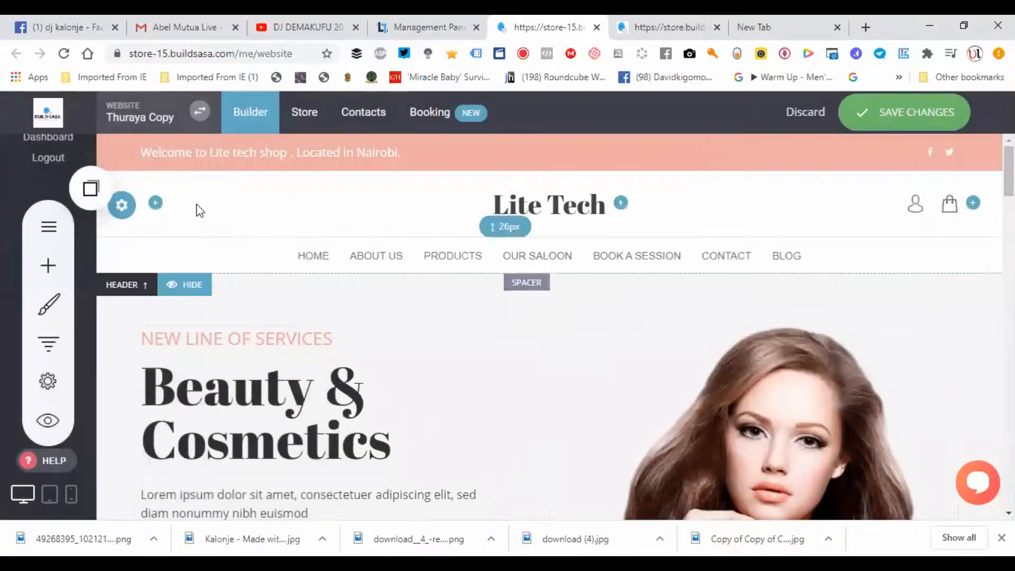
pyautogui.click(48, 270)
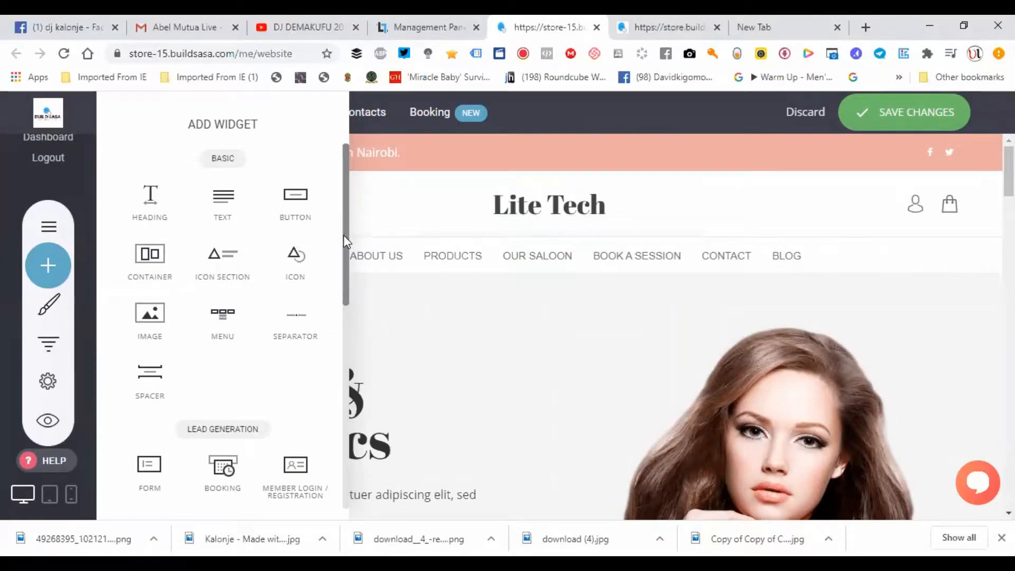
pyautogui.moveTo(243, 323); pyautogui.dragTo(46, 259)
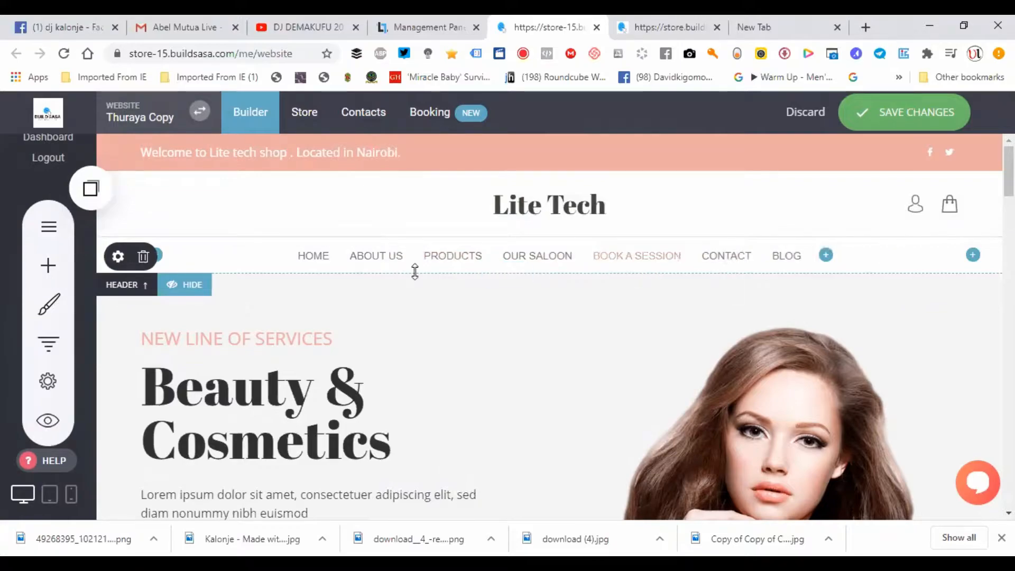
# Delete the row holding the navigation menu from the site header
pyautogui.click(143, 257)
pyautogui.click(583, 358)
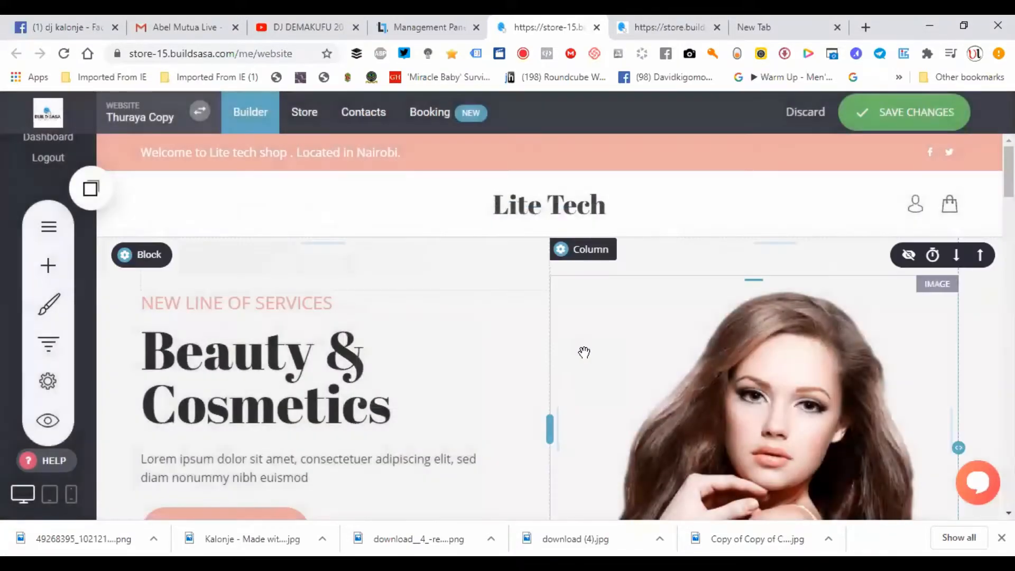
# Add a Container widget to the page directly below the header
pyautogui.click(44, 271)
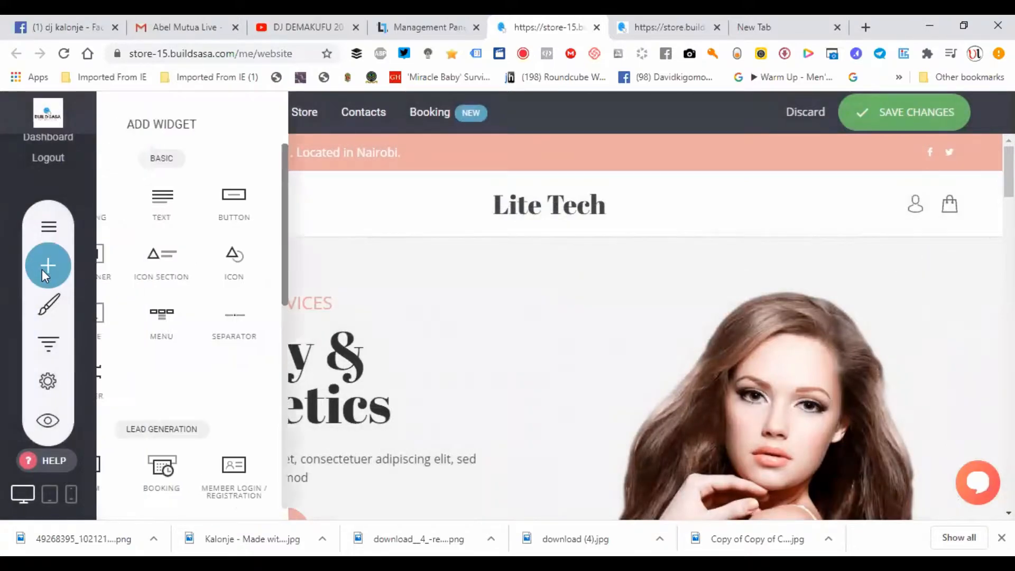
pyautogui.click(496, 298)
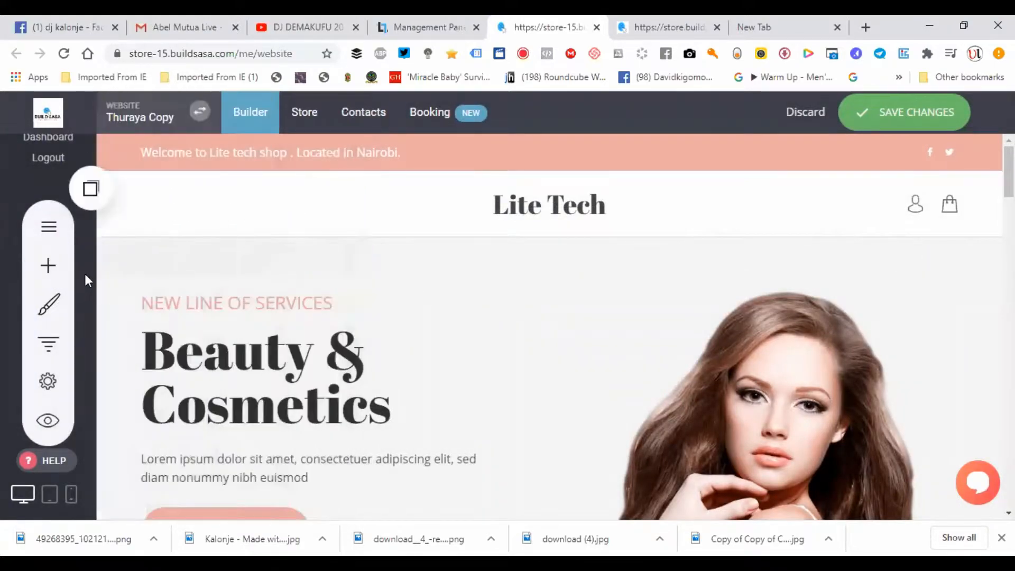
pyautogui.click(47, 266)
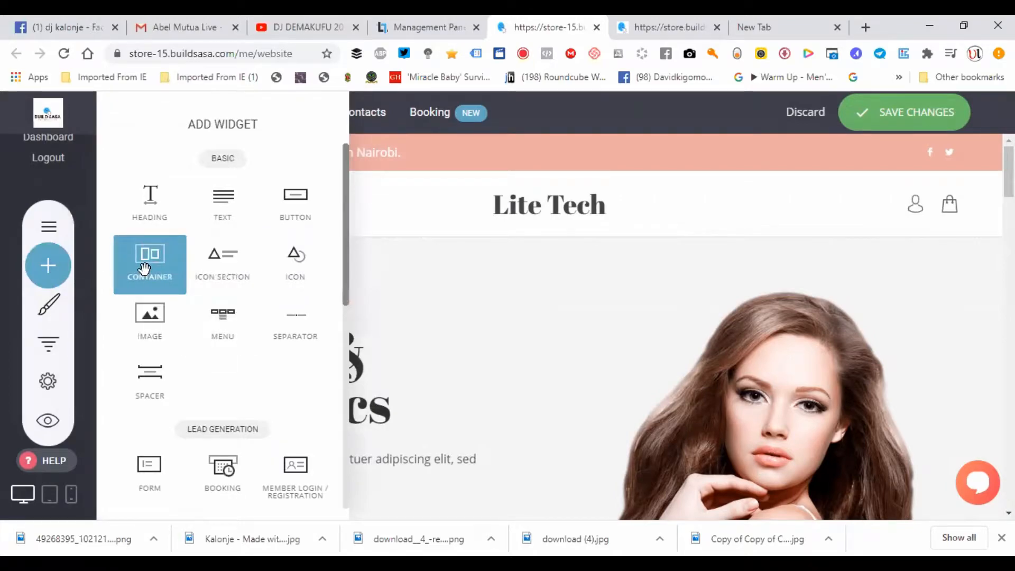
pyautogui.moveTo(143, 268); pyautogui.dragTo(541, 243)
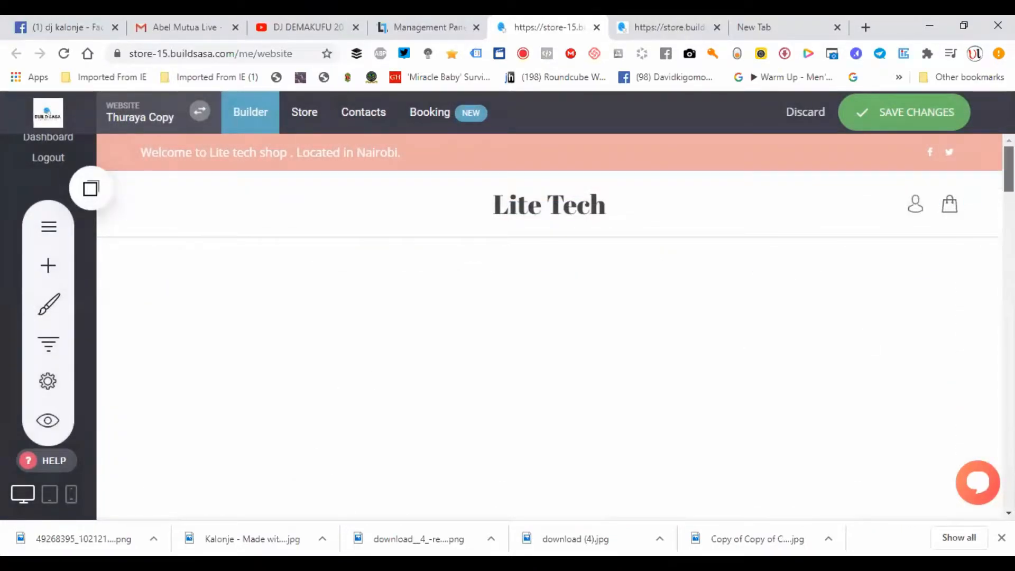
# Place a Menu widget in the empty container block directly below the Lite Tech header
pyautogui.scroll(-3, 549, 325)
pyautogui.scroll(3, 549, 325)
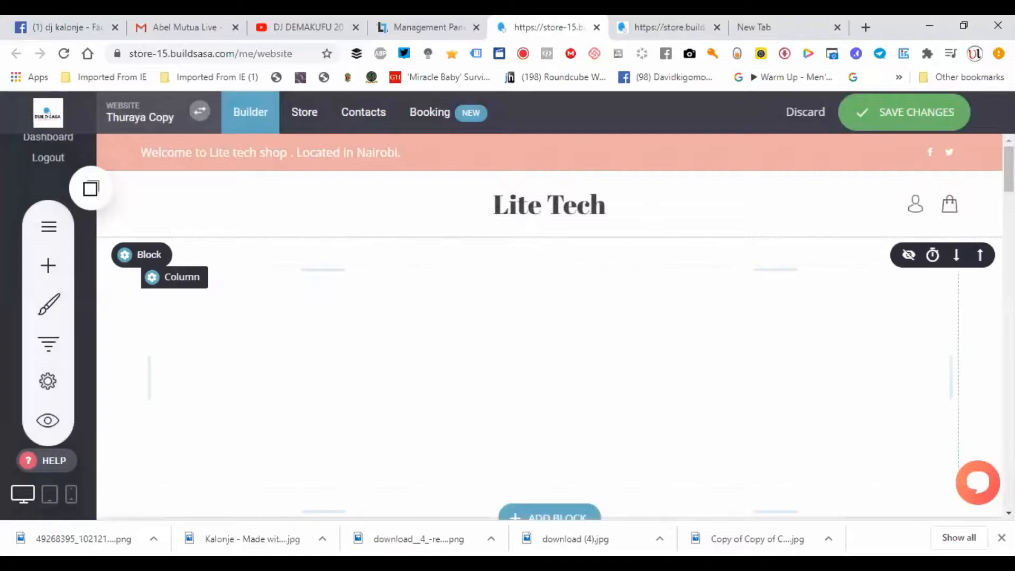
pyautogui.click(48, 265)
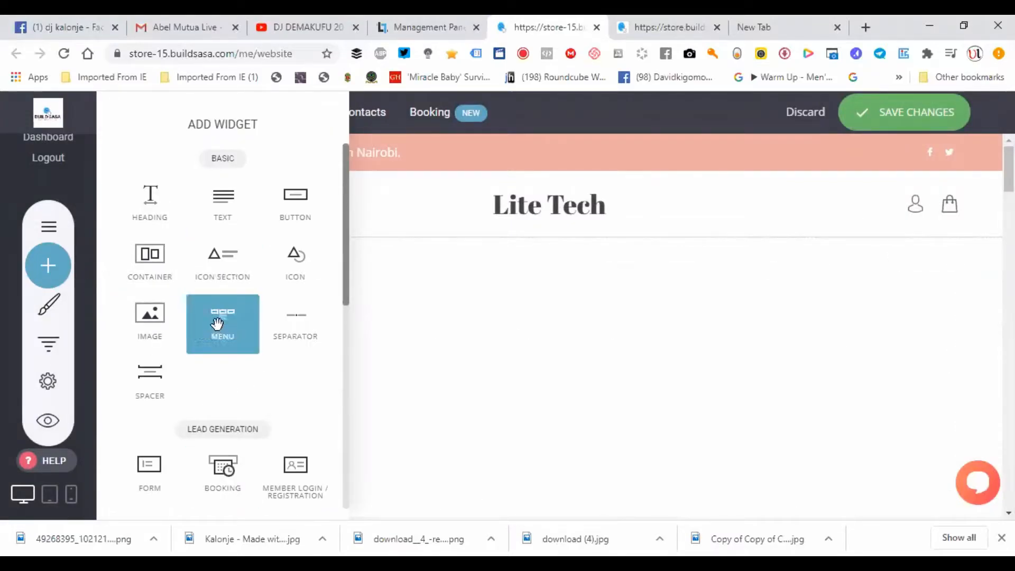
pyautogui.moveTo(217, 325); pyautogui.dragTo(204, 362)
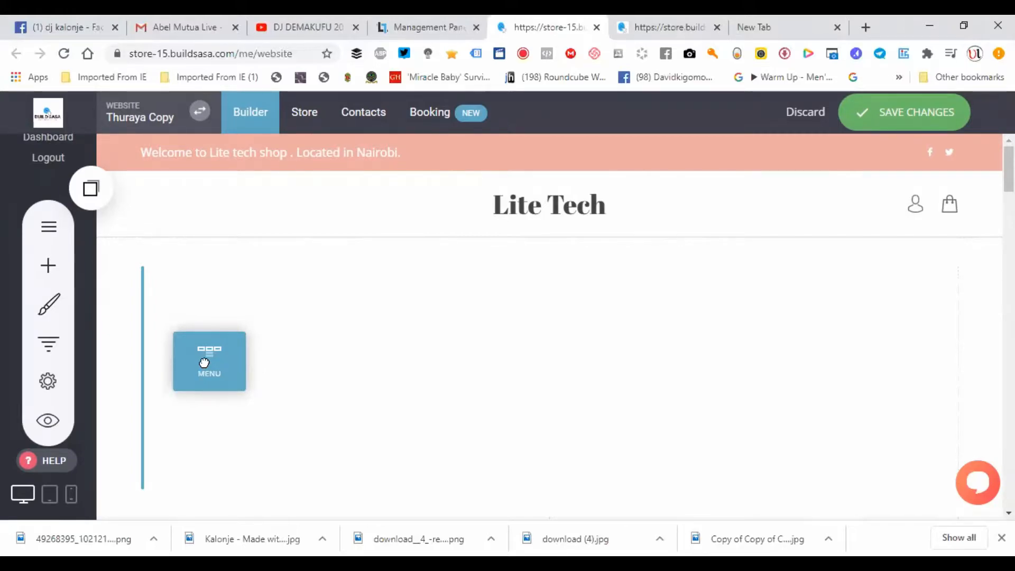
pyautogui.moveTo(204, 363); pyautogui.dragTo(507, 295)
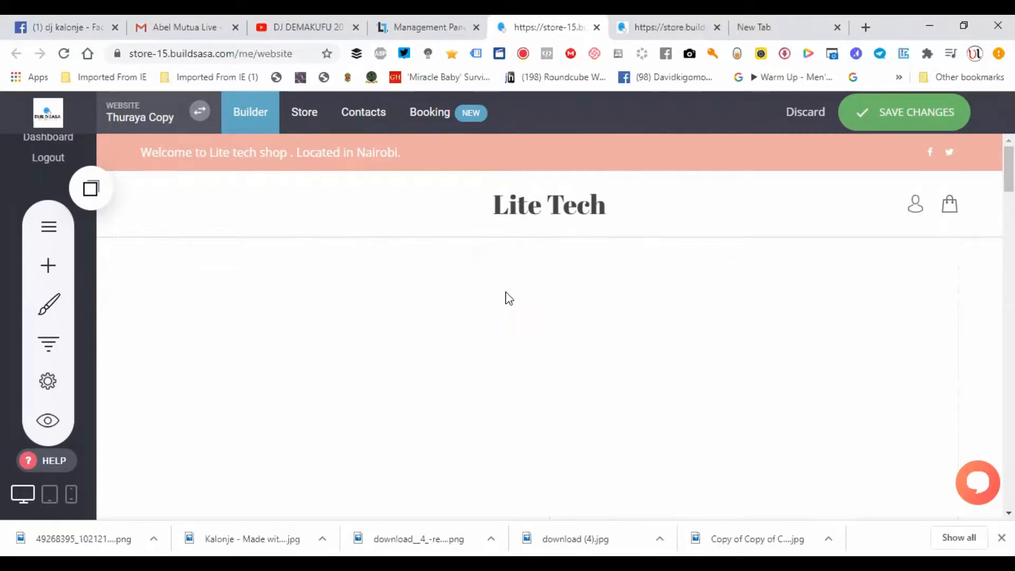
# Add a menu item to the new menu that links to the Home page and opens in the same tab
pyautogui.click(811, 266)
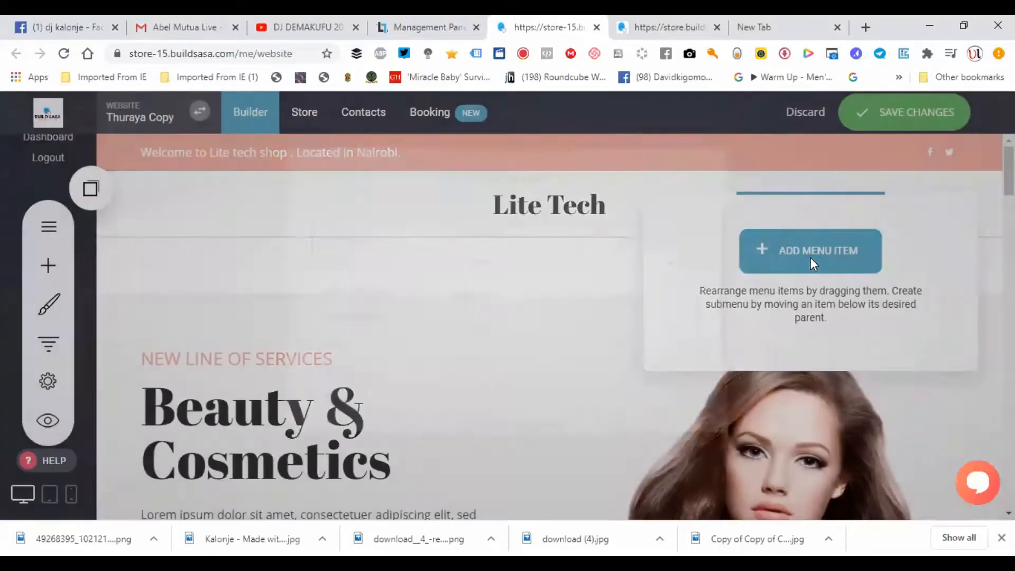
pyautogui.click(355, 266)
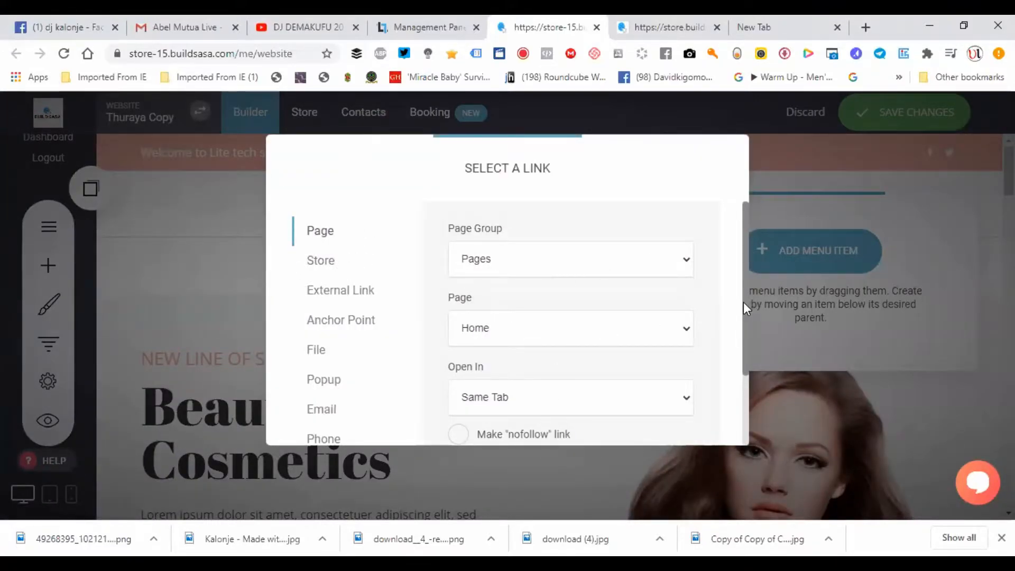
pyautogui.scroll(-2, 743, 303)
pyautogui.click(673, 417)
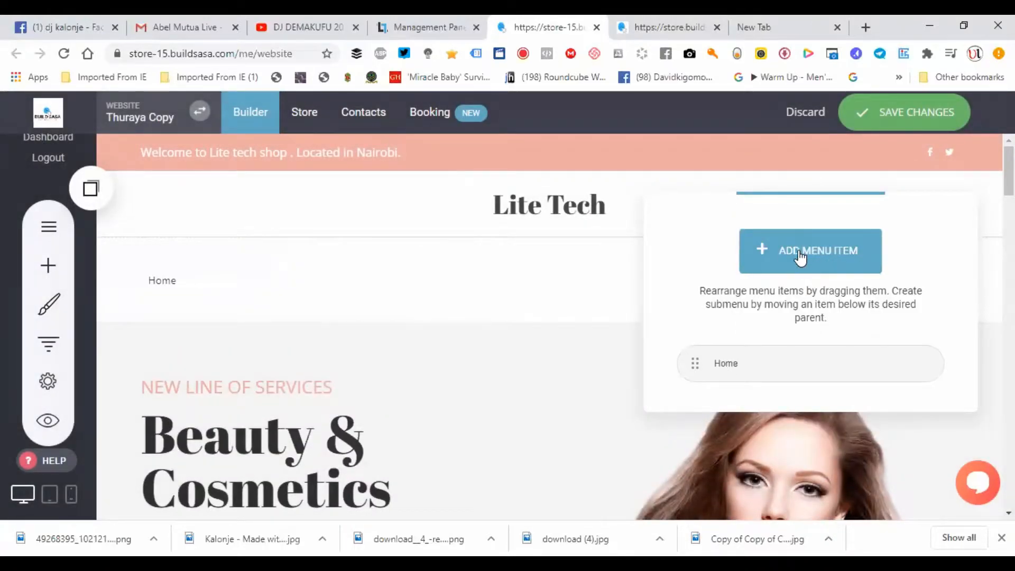
# Add a second menu item linking to the Services page in the same tab, and close the menu editor
pyautogui.click(798, 249)
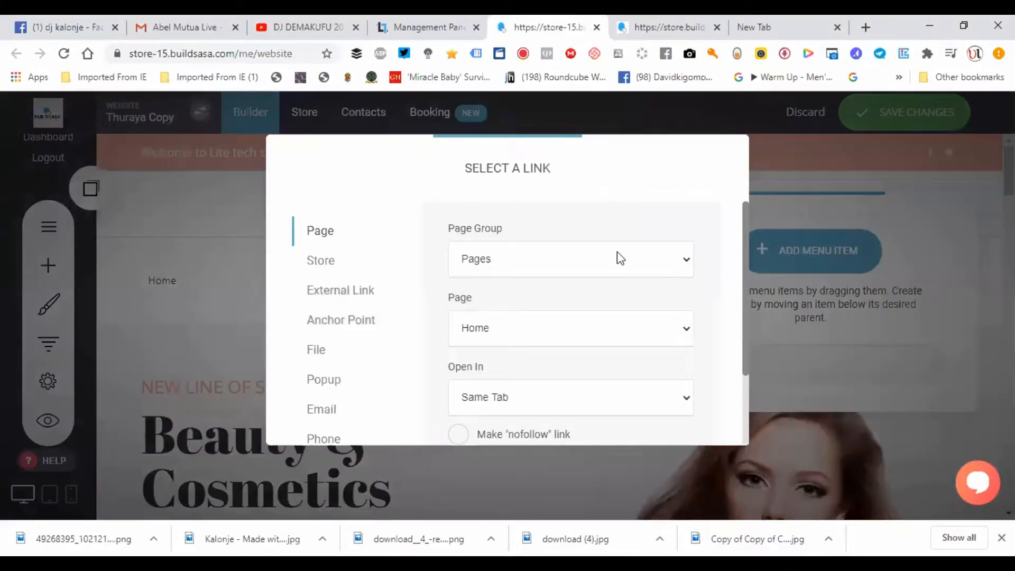
pyautogui.click(664, 331)
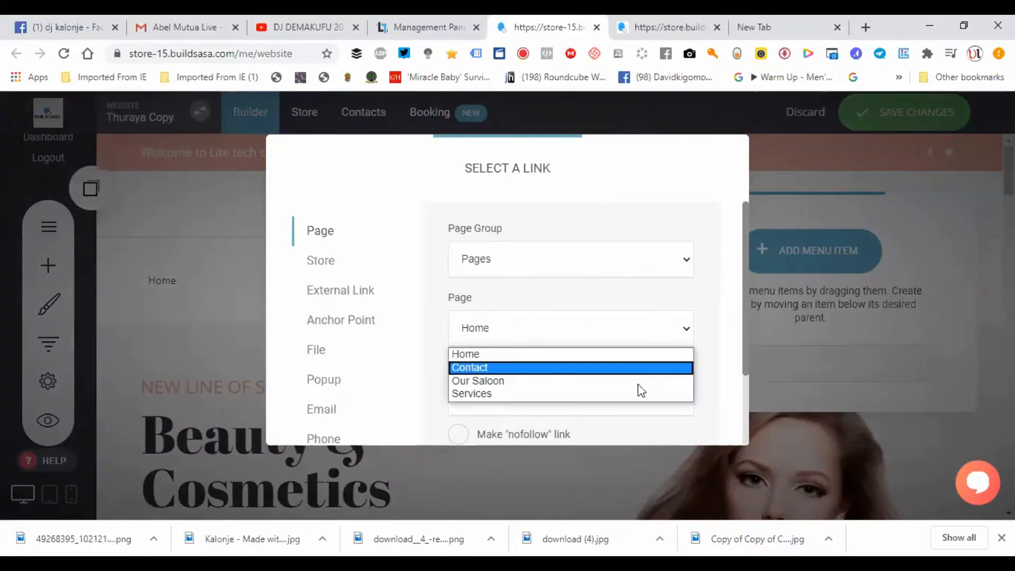
pyautogui.click(592, 394)
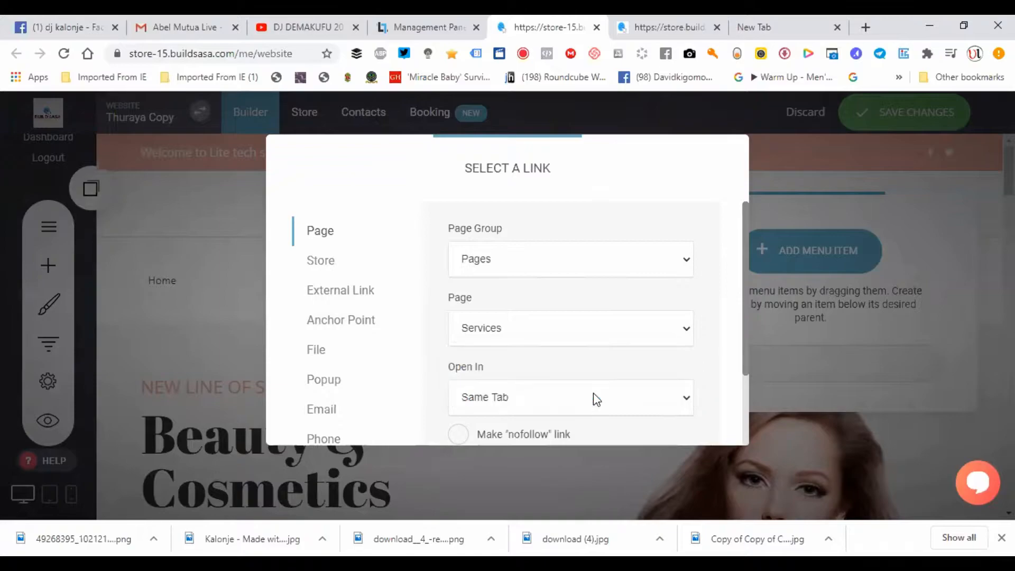
pyautogui.scroll(-2, 741, 336)
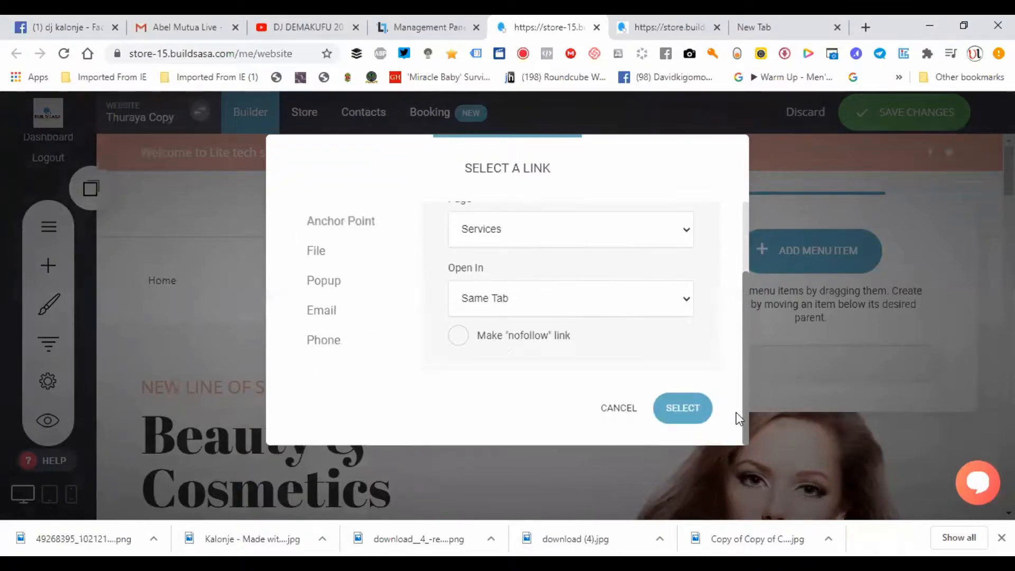
pyautogui.click(693, 413)
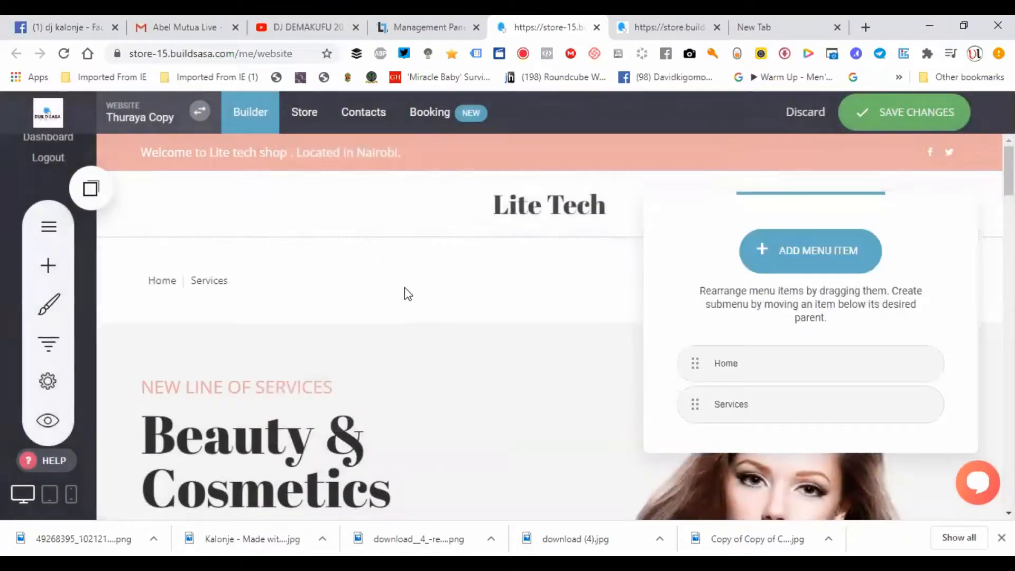
pyautogui.moveTo(813, 359)
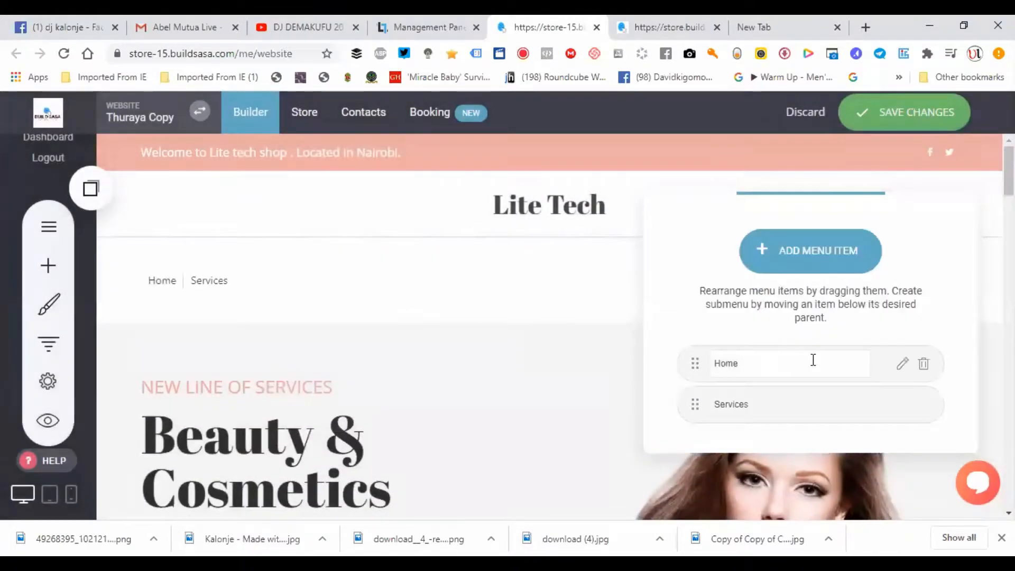
pyautogui.click(468, 272)
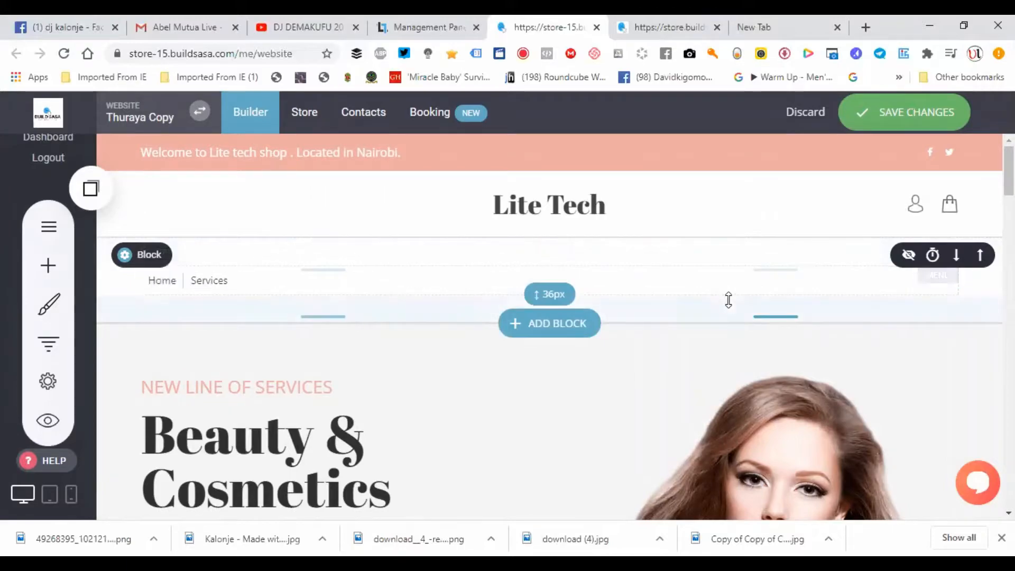
# Style the new menu with the Roboto Condensed font family and a larger font size
pyautogui.click(343, 282)
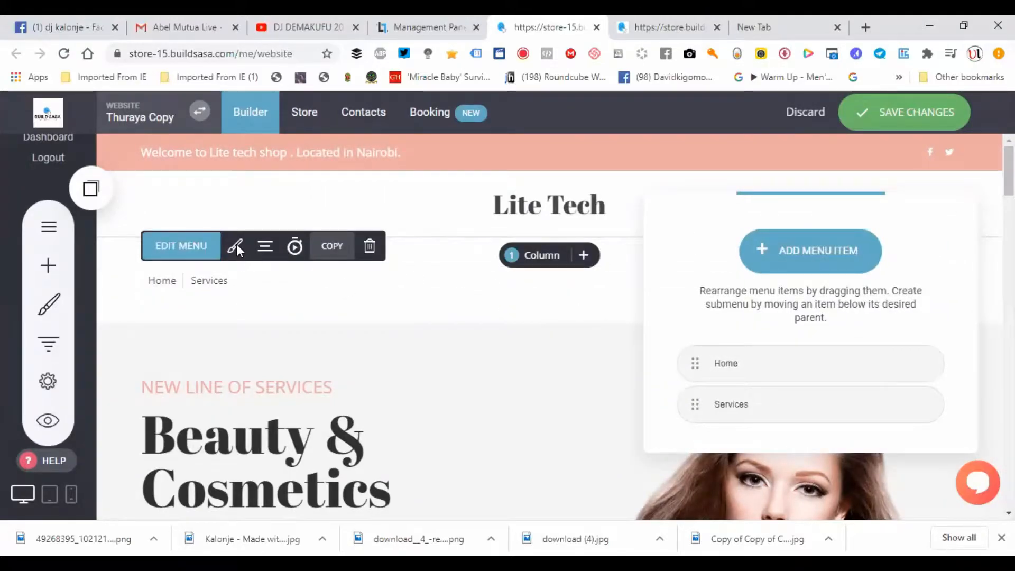
pyautogui.click(209, 319)
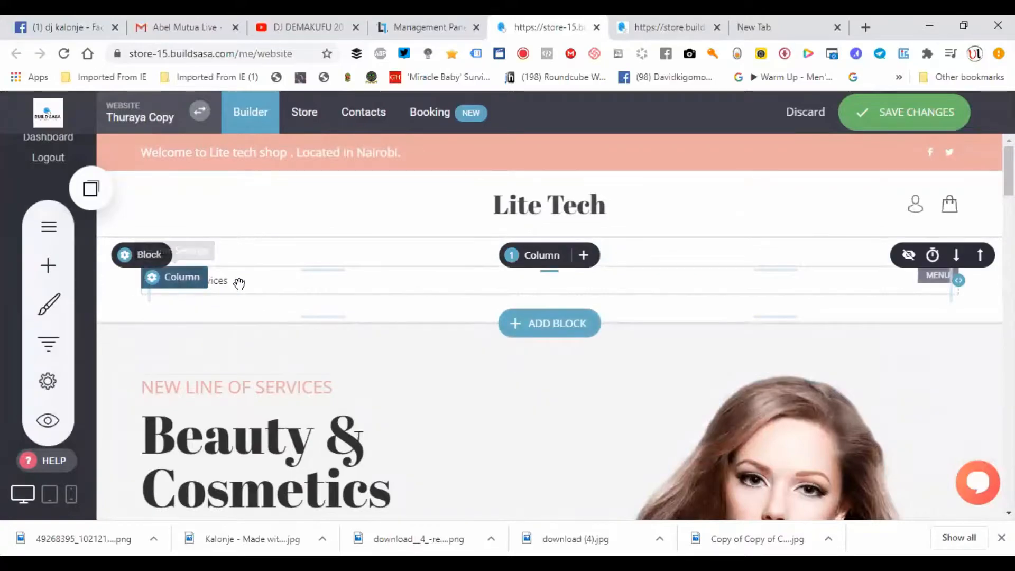
pyautogui.click(232, 281)
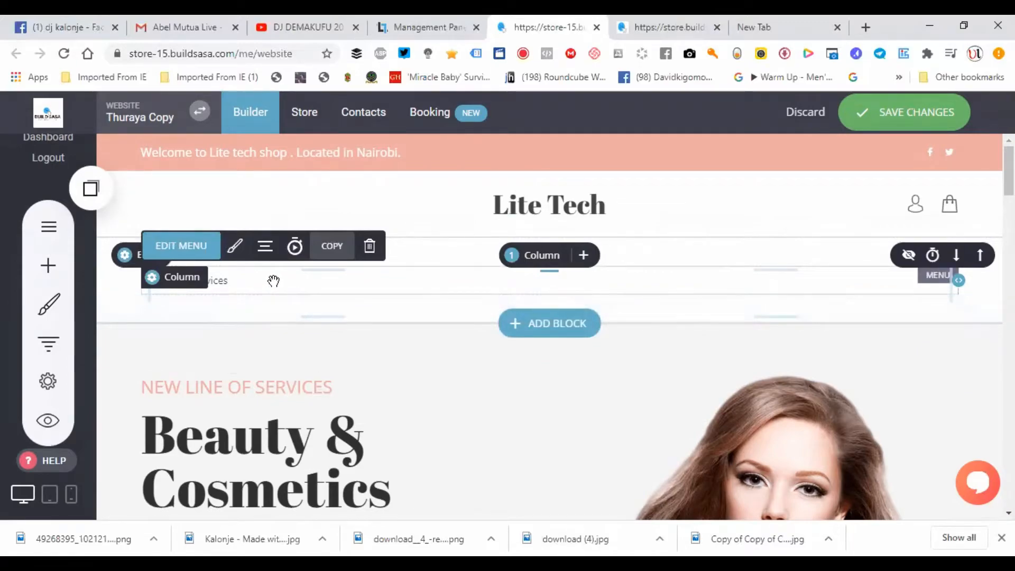
pyautogui.click(235, 246)
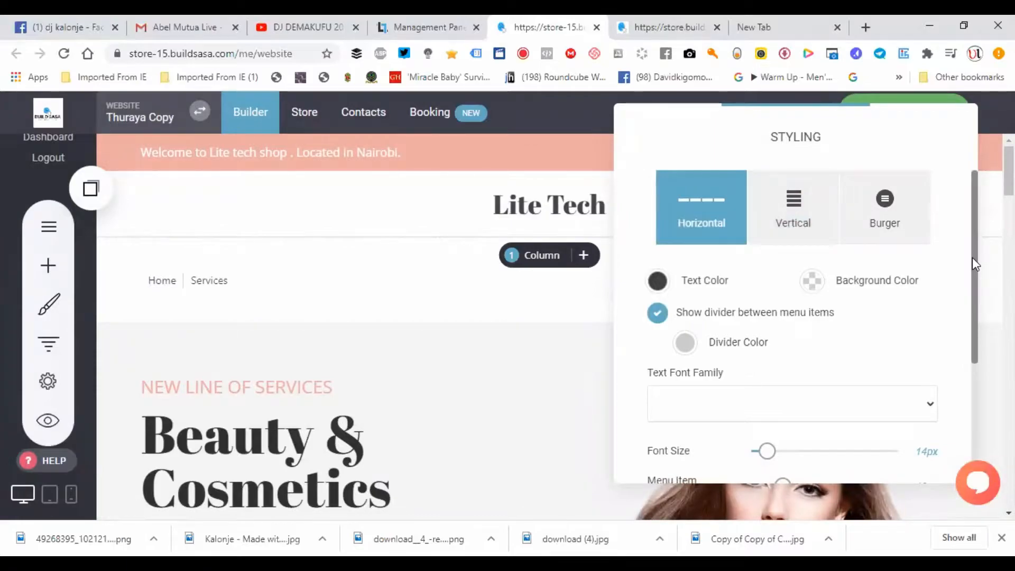
pyautogui.moveTo(971, 258); pyautogui.dragTo(956, 350)
pyautogui.click(912, 264)
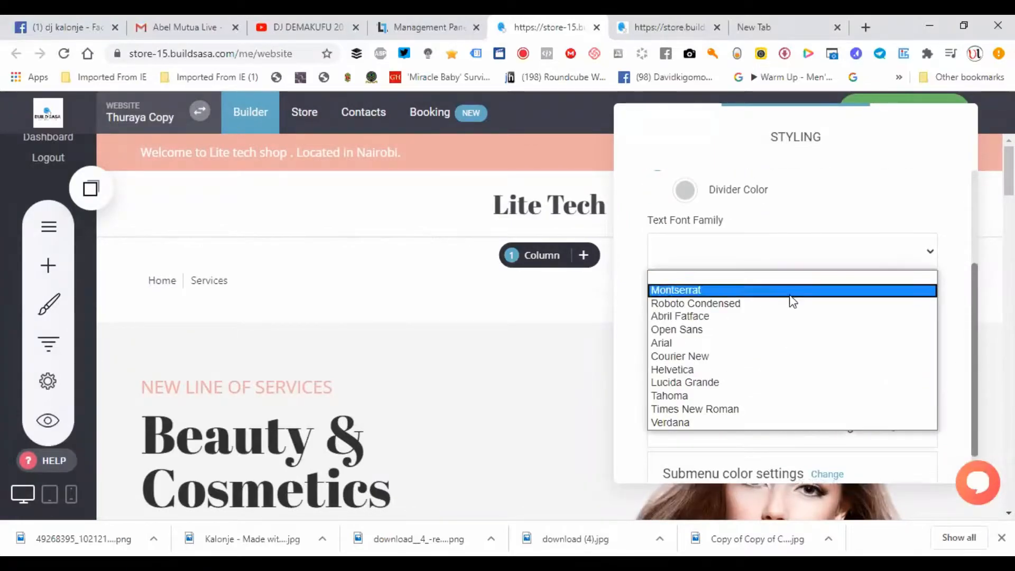
pyautogui.click(787, 303)
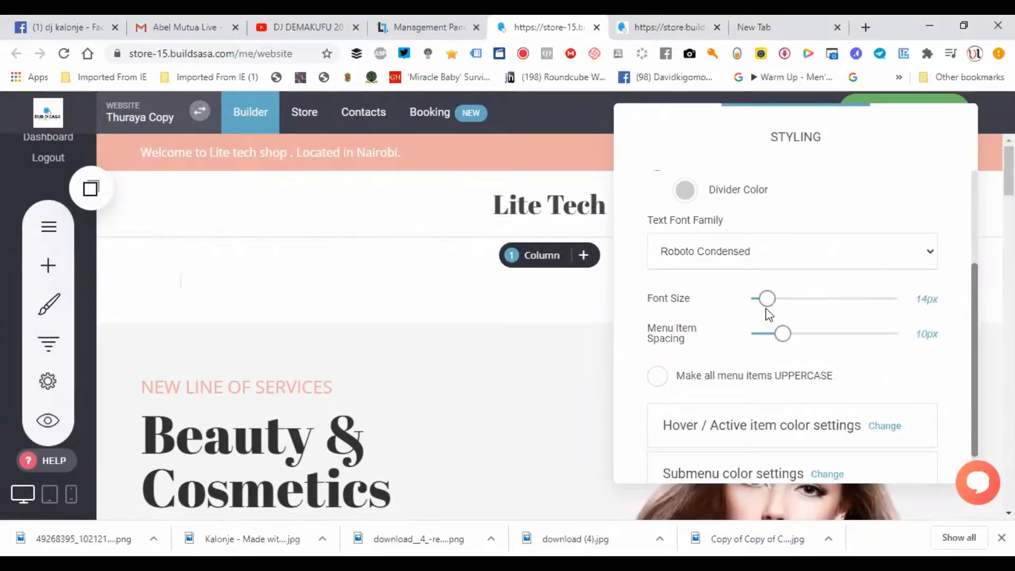
pyautogui.moveTo(769, 303)
pyautogui.mouseDown()
pyautogui.moveTo(805, 306)
pyautogui.moveTo(782, 308)
pyautogui.moveTo(787, 301)
pyautogui.mouseUp()
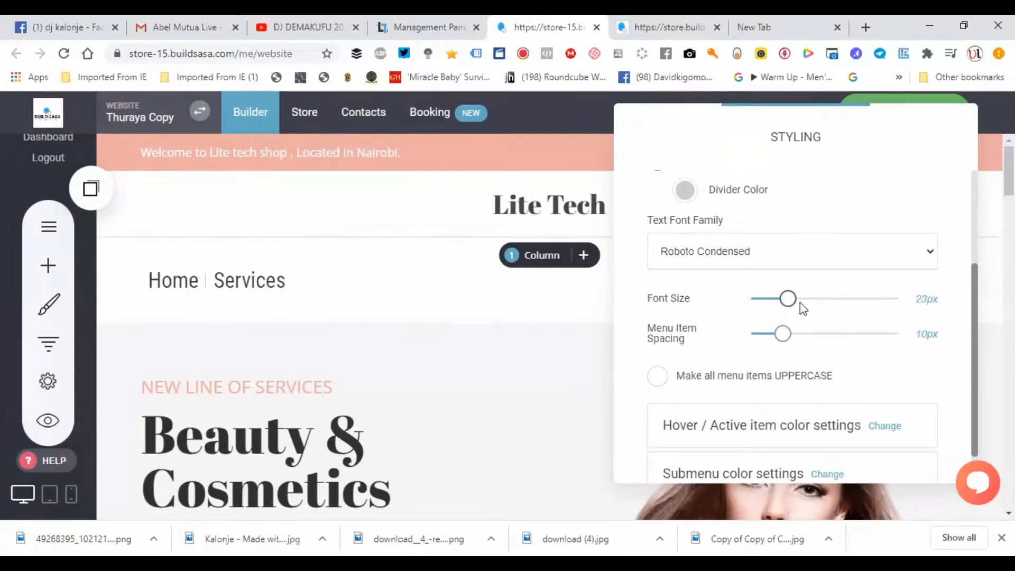
pyautogui.click(471, 335)
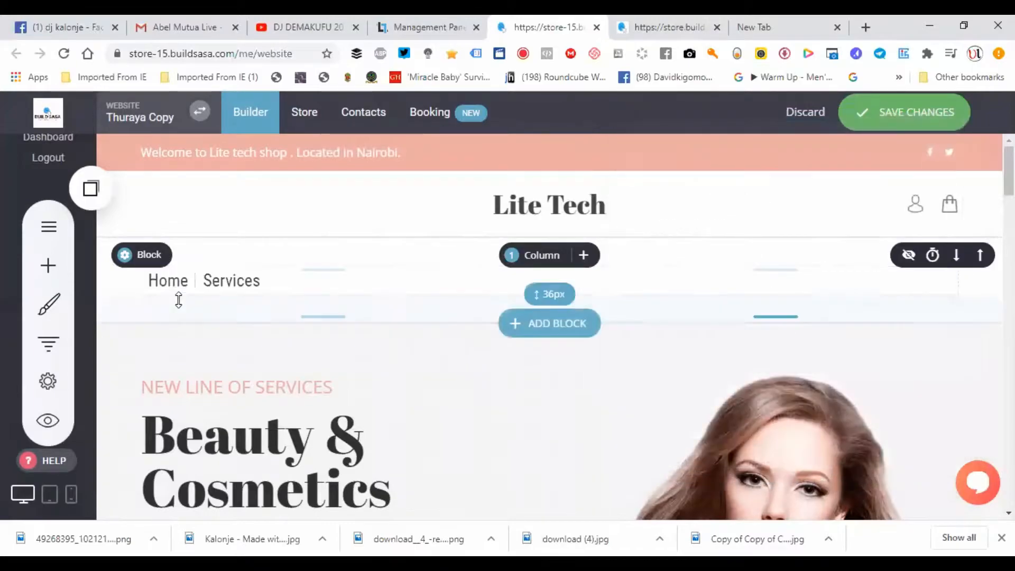
# Align the Home and Services menu to the center of its column
pyautogui.click(374, 282)
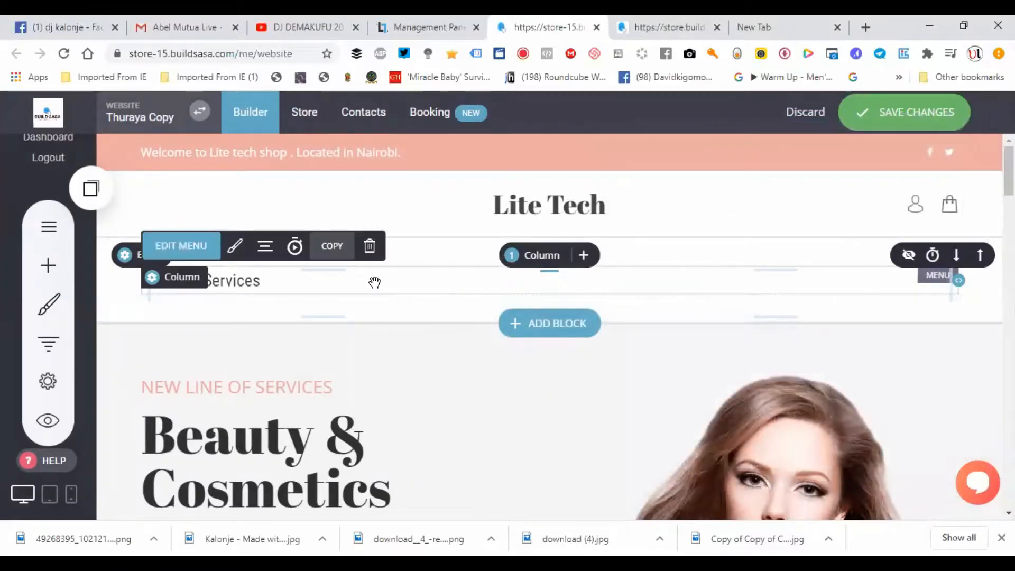
pyautogui.click(265, 243)
pyautogui.click(249, 174)
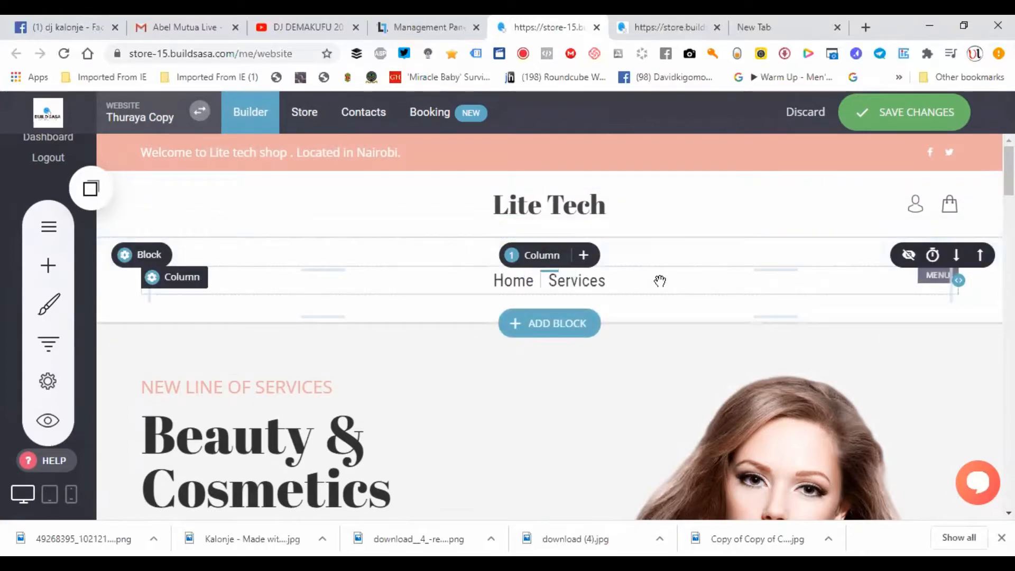
# Review the home page from the header menu through the banner, booking form, testimonials, services and store product sections
pyautogui.scroll(-3, 550, 327)
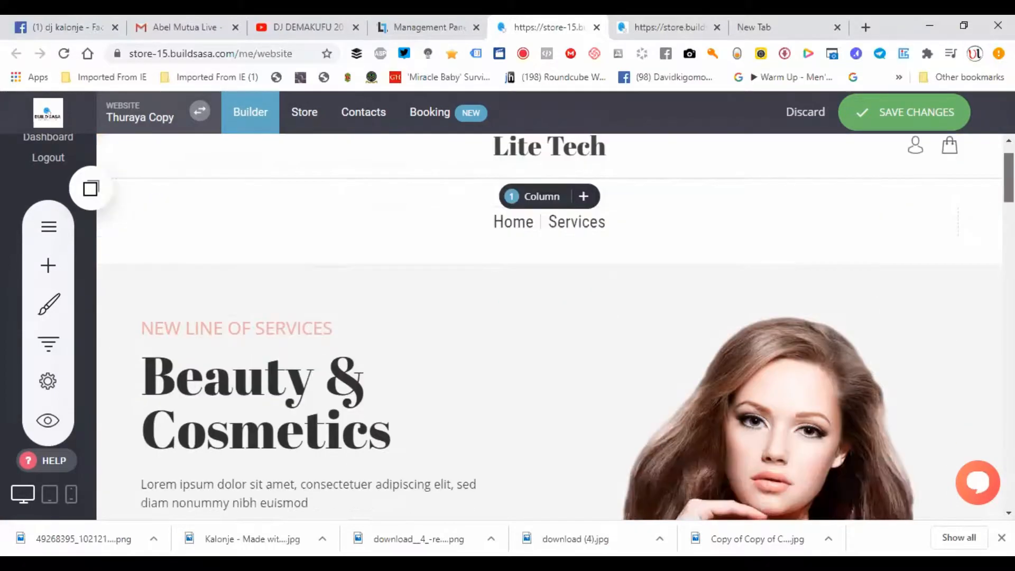
pyautogui.scroll(2, 550, 327)
pyautogui.scroll(-4, 550, 328)
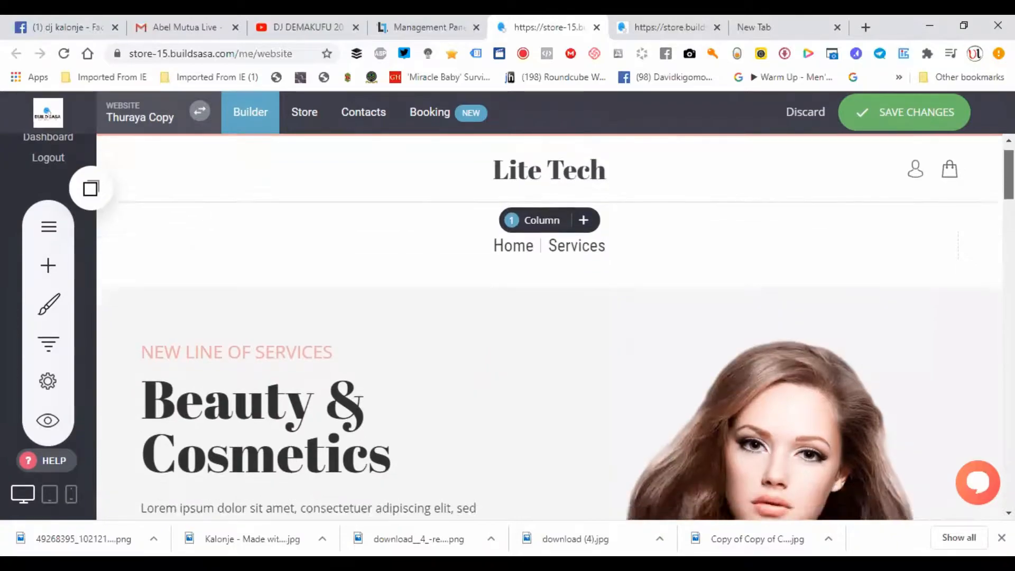
pyautogui.scroll(1, 549, 328)
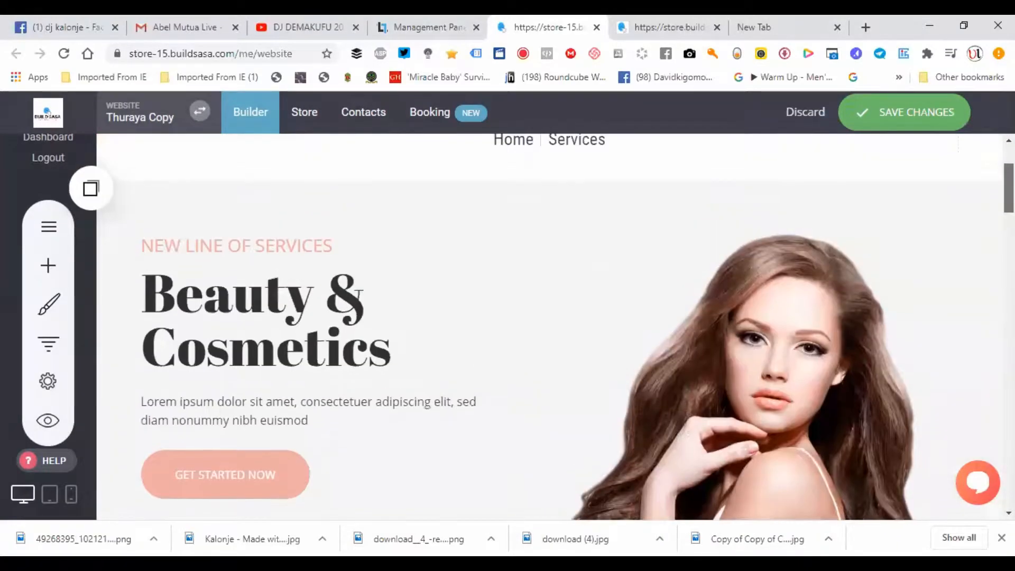
pyautogui.scroll(-7, 550, 328)
pyautogui.scroll(-10, 550, 327)
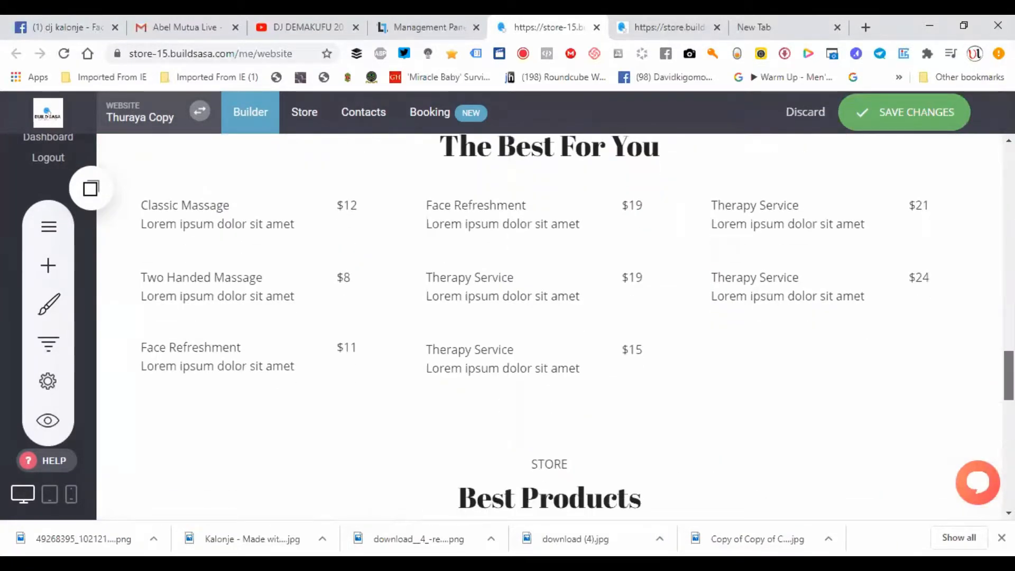
pyautogui.scroll(5, 550, 327)
pyautogui.scroll(-3, 549, 327)
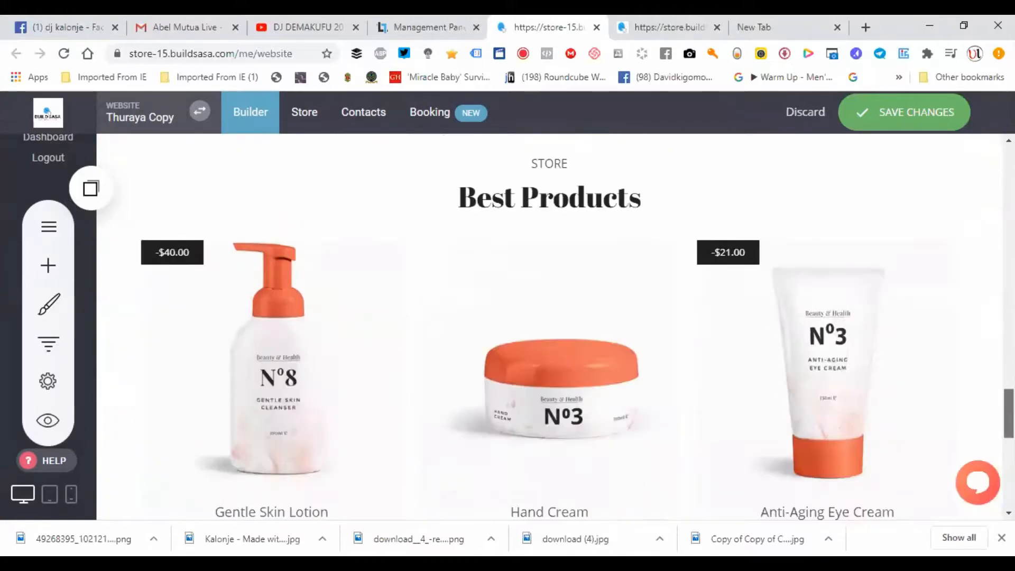
pyautogui.moveTo(1009, 413); pyautogui.dragTo(1008, 174)
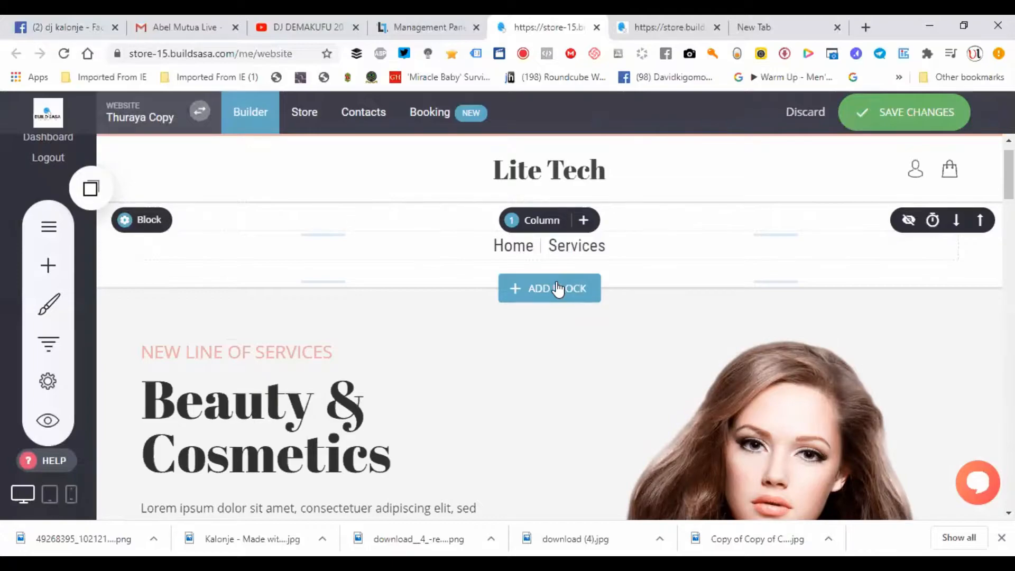
pyautogui.scroll(-3, 698, 236)
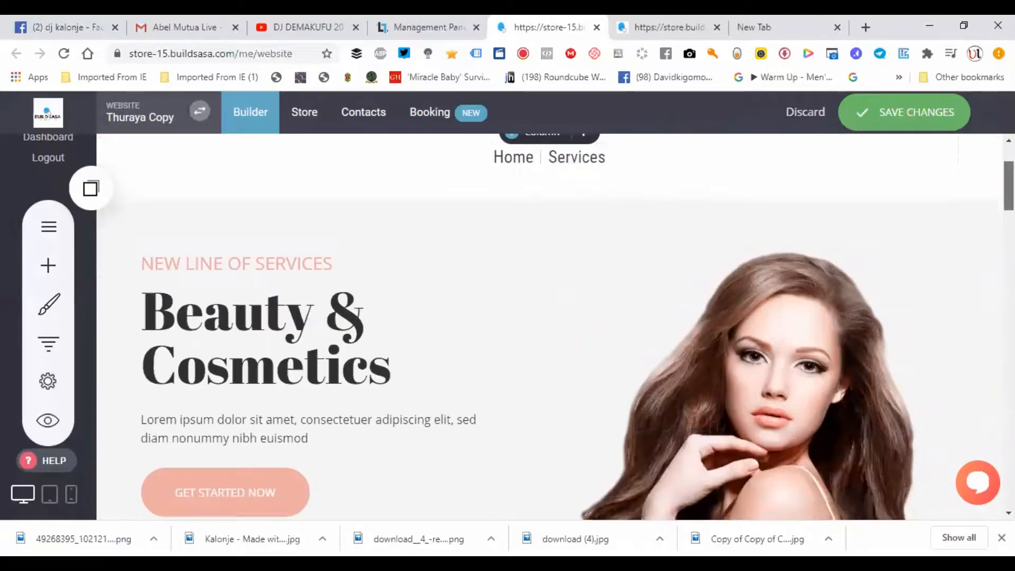
pyautogui.scroll(-2, 563, 327)
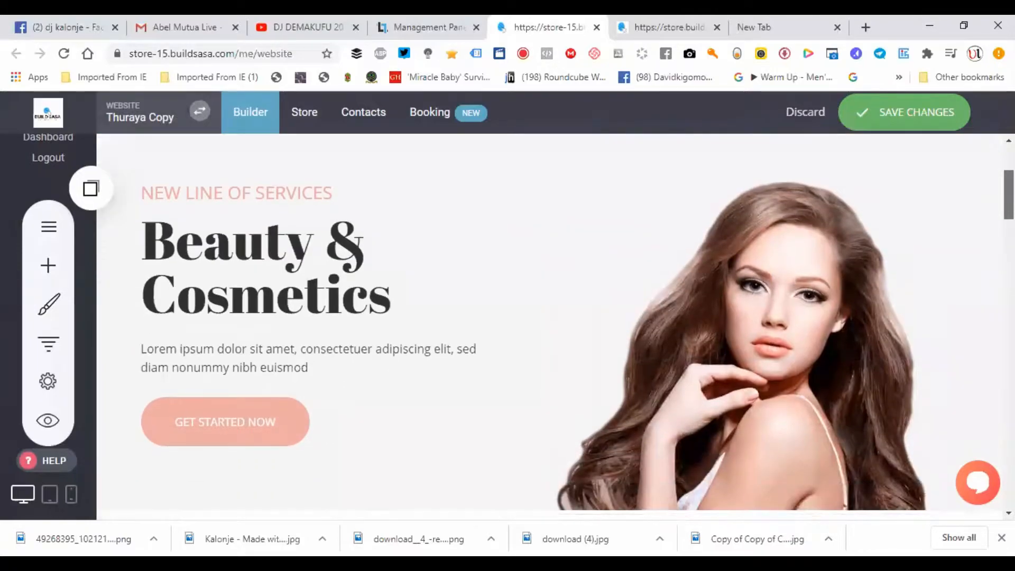
pyautogui.scroll(-1, 560, 328)
pyautogui.scroll(-5, 554, 327)
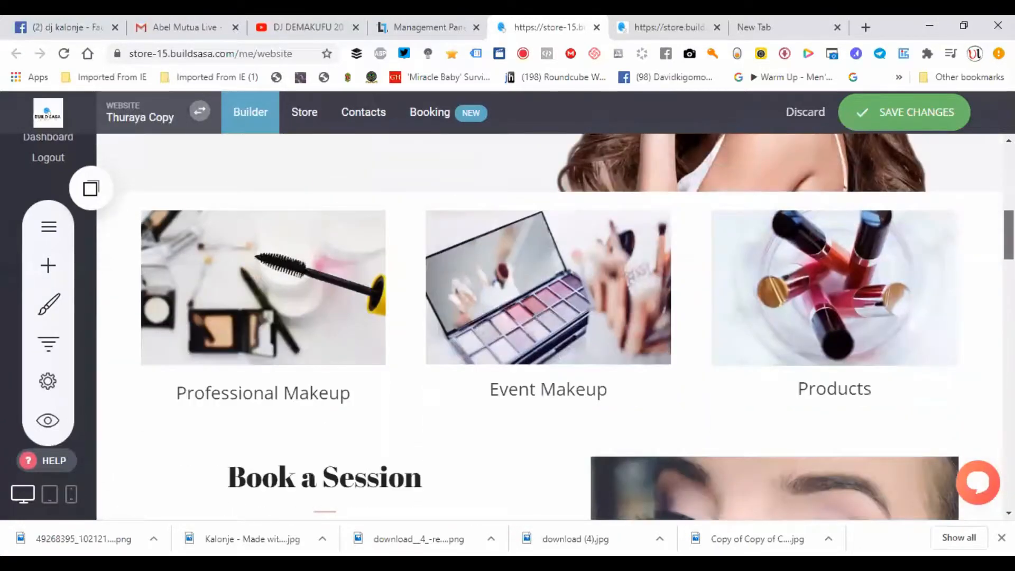
pyautogui.scroll(-5, 555, 327)
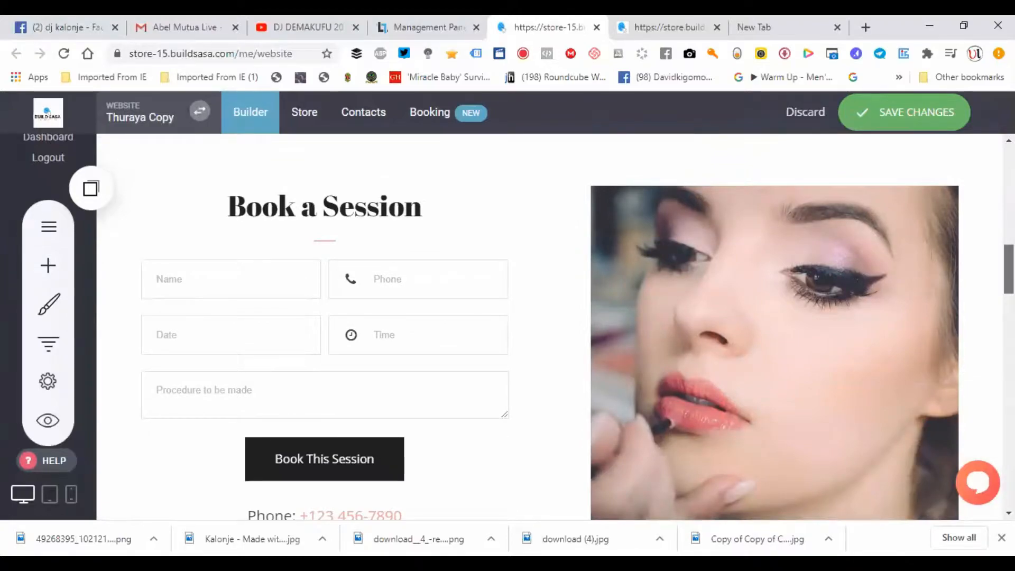
pyautogui.scroll(-10, 549, 326)
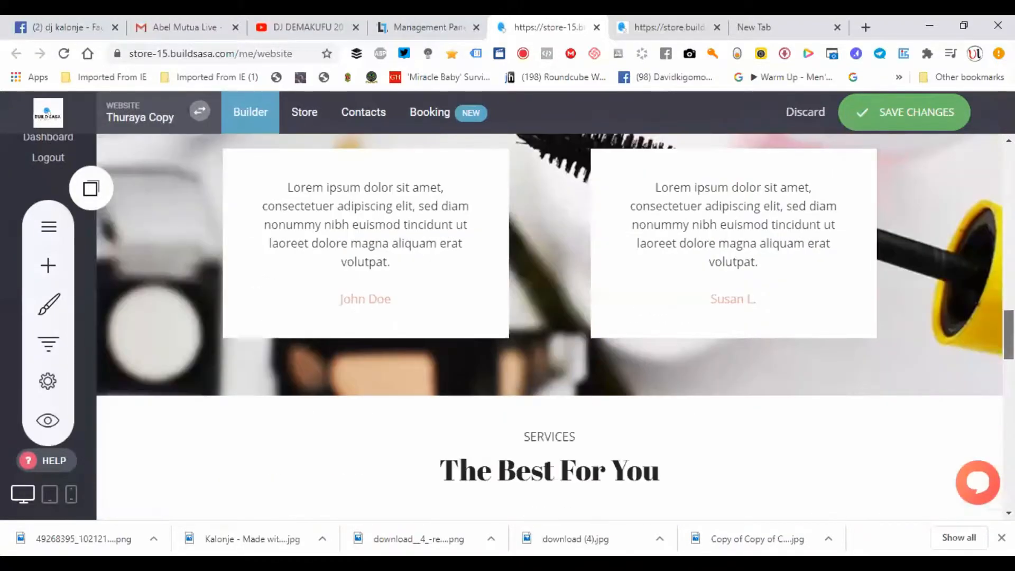
# Examine the rest of the home page from the services list and best products to the footer, and return to the header
pyautogui.scroll(1, 549, 326)
pyautogui.scroll(-6, 550, 327)
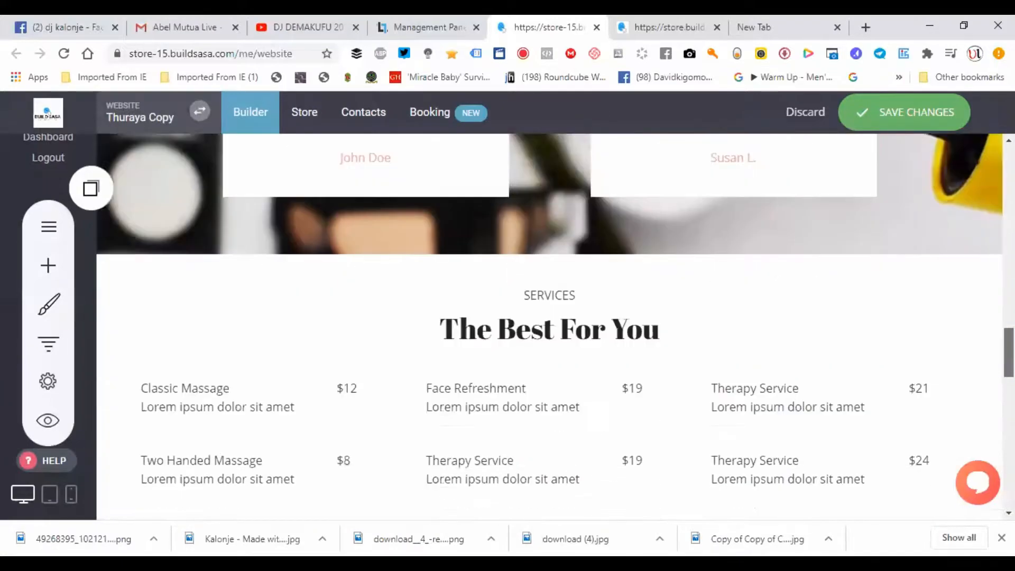
pyautogui.scroll(-8, 549, 327)
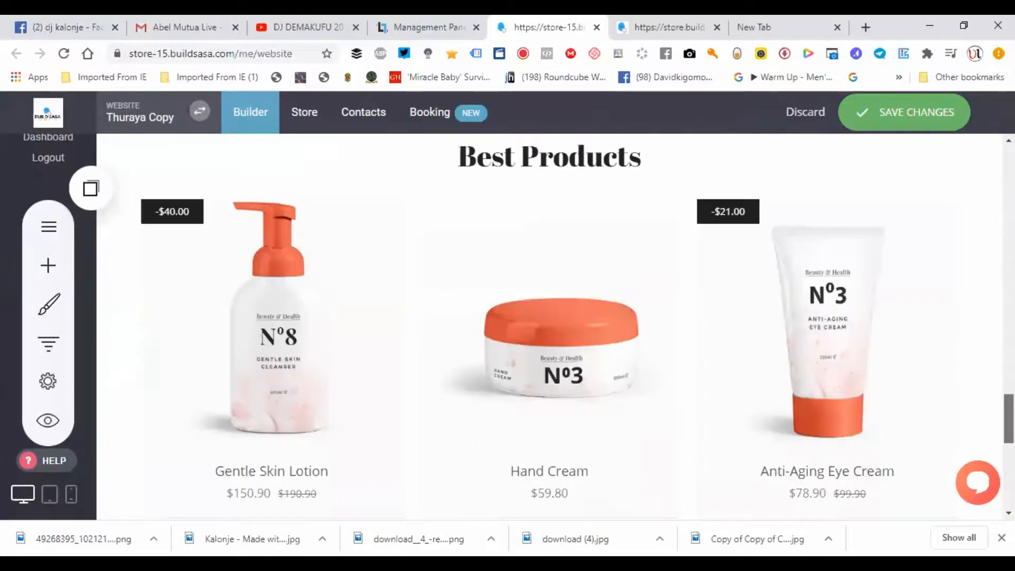
pyautogui.scroll(1, 549, 327)
pyautogui.scroll(-1, 550, 327)
pyautogui.scroll(-6, 550, 327)
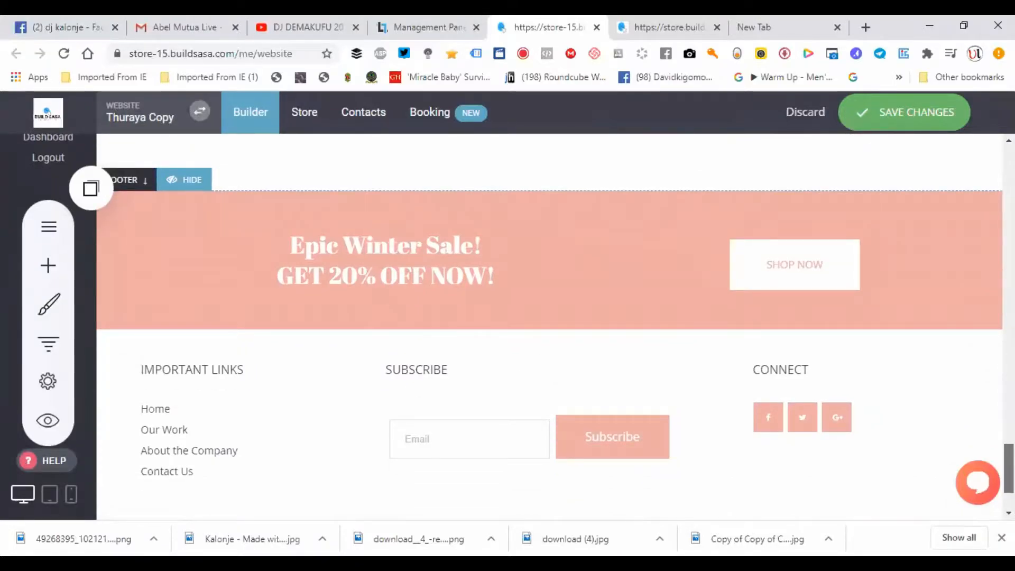
pyautogui.scroll(-2, 549, 326)
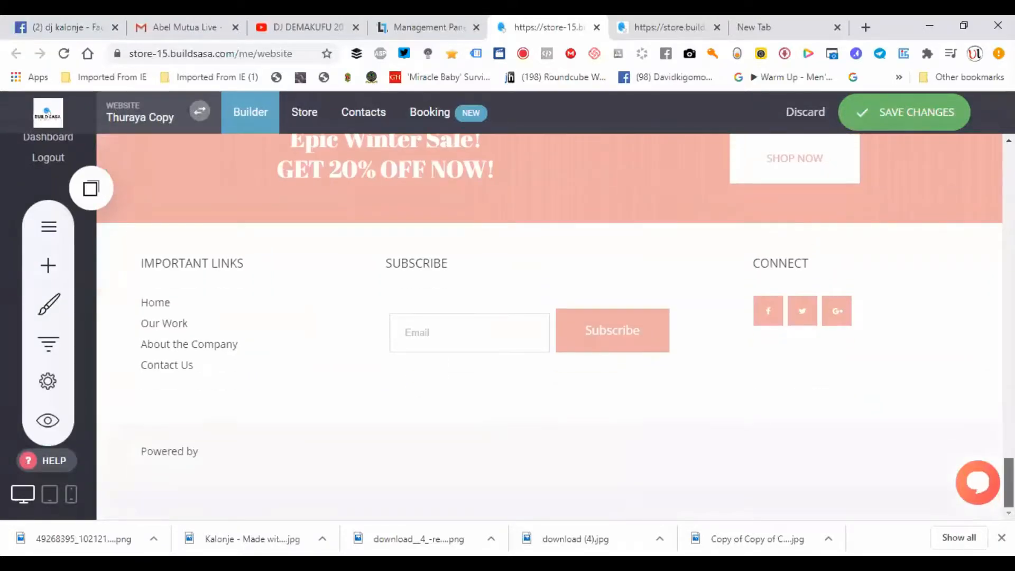
pyautogui.scroll(20, 549, 327)
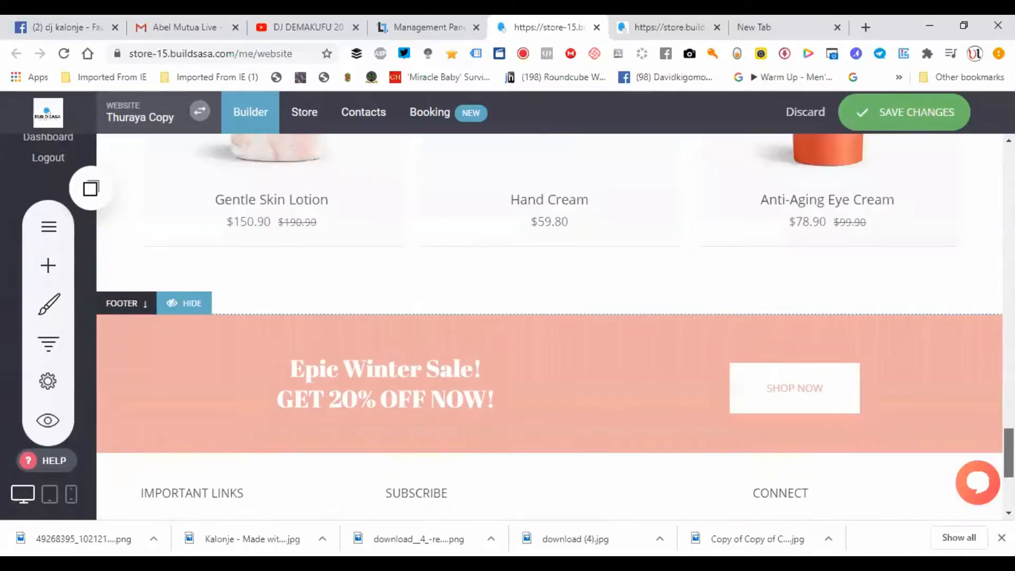
pyautogui.scroll(15, 549, 327)
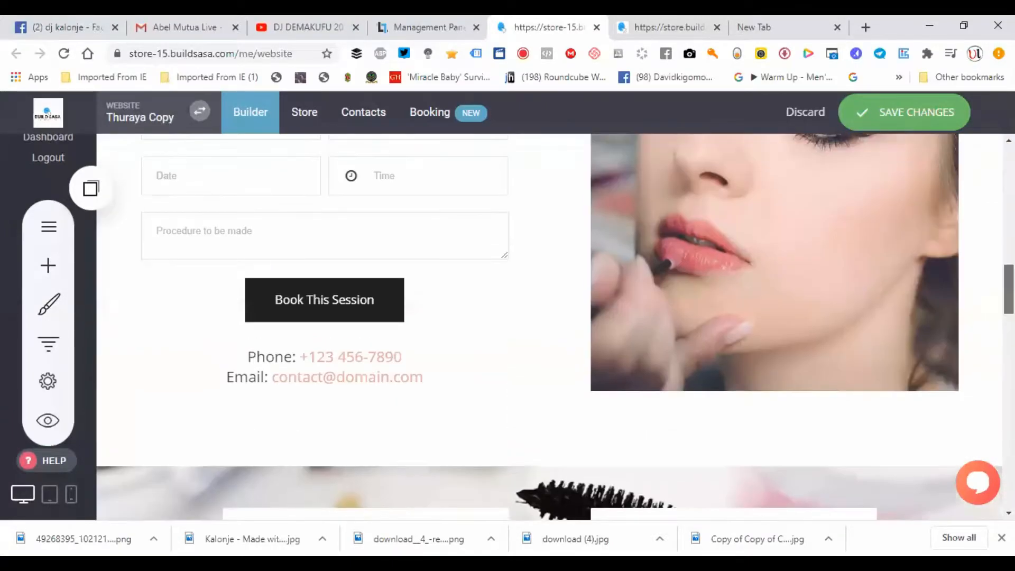
pyautogui.scroll(4, 550, 327)
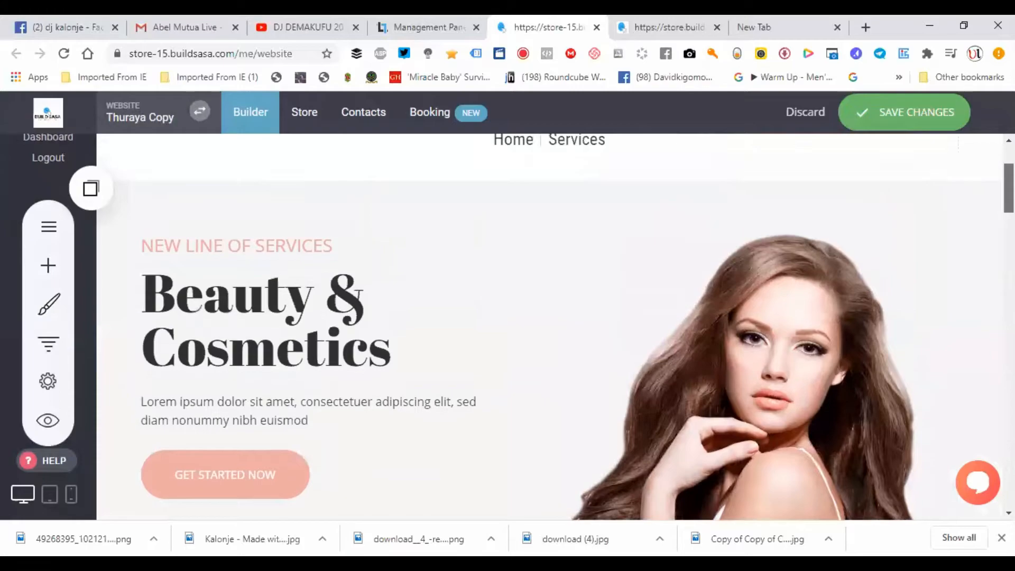
pyautogui.scroll(-15, 549, 327)
pyautogui.scroll(15, 978, 227)
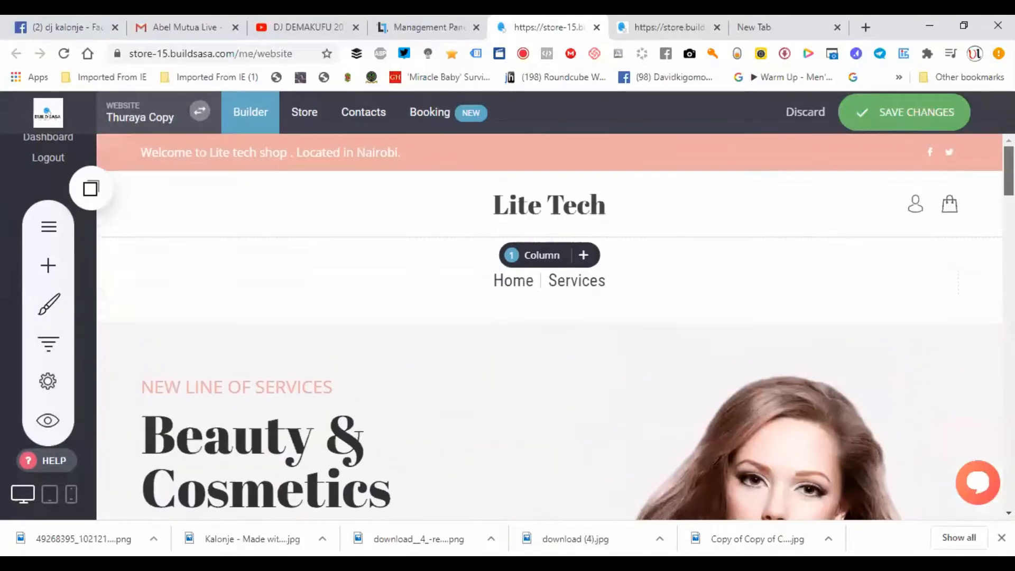
# Insert "Lite" before the "Beauty & Cosmetics" banner heading and delete it again
pyautogui.scroll(-8, 979, 249)
pyautogui.scroll(5, 978, 227)
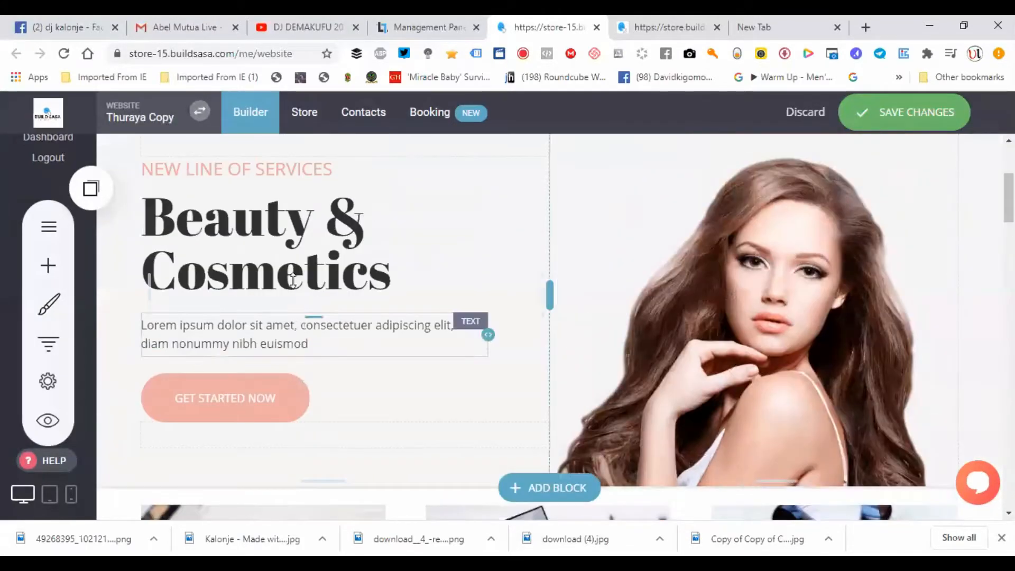
pyautogui.click(327, 254)
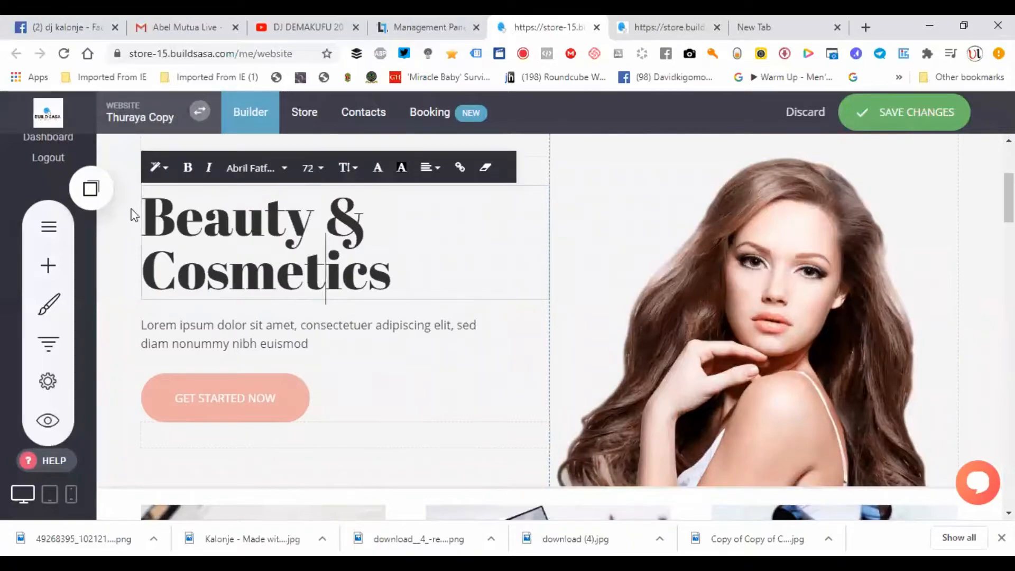
pyautogui.click(149, 211)
pyautogui.write('Lite')
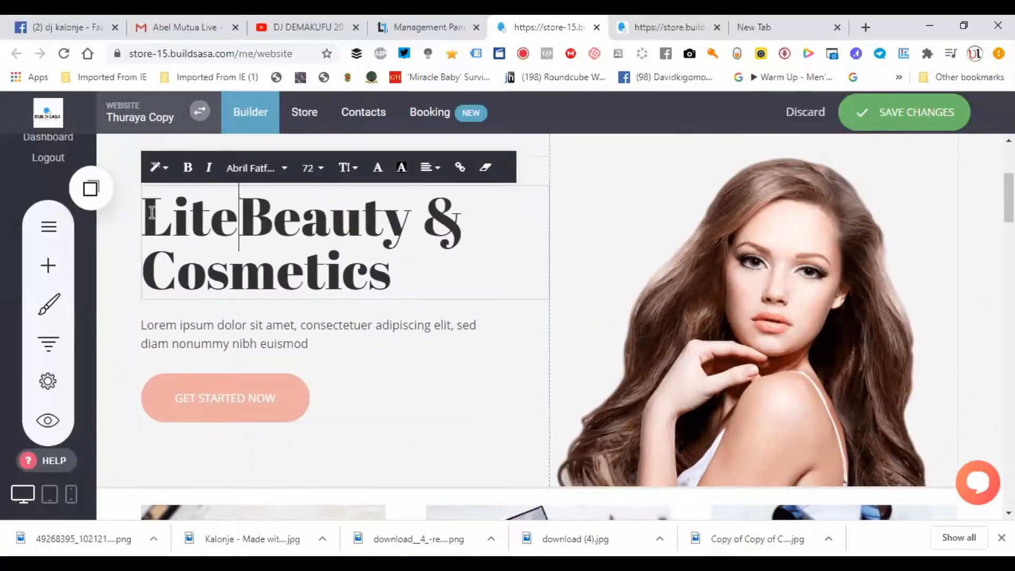
pyautogui.press('BackSpace')
pyautogui.press('BackSpace')
pyautogui.press('BackSpace')
pyautogui.press('BackSpace')
pyautogui.press('BackSpace')
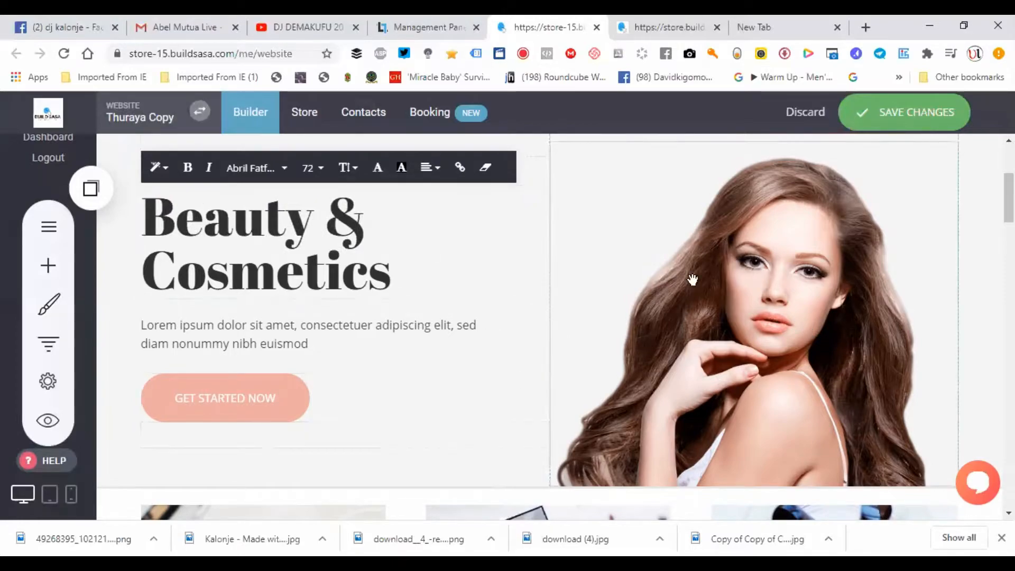
# Replace the woman's photo in the Beauty & Cosmetics banner with 1-7.jpg uploaded from the Downloads folder
pyautogui.click(822, 266)
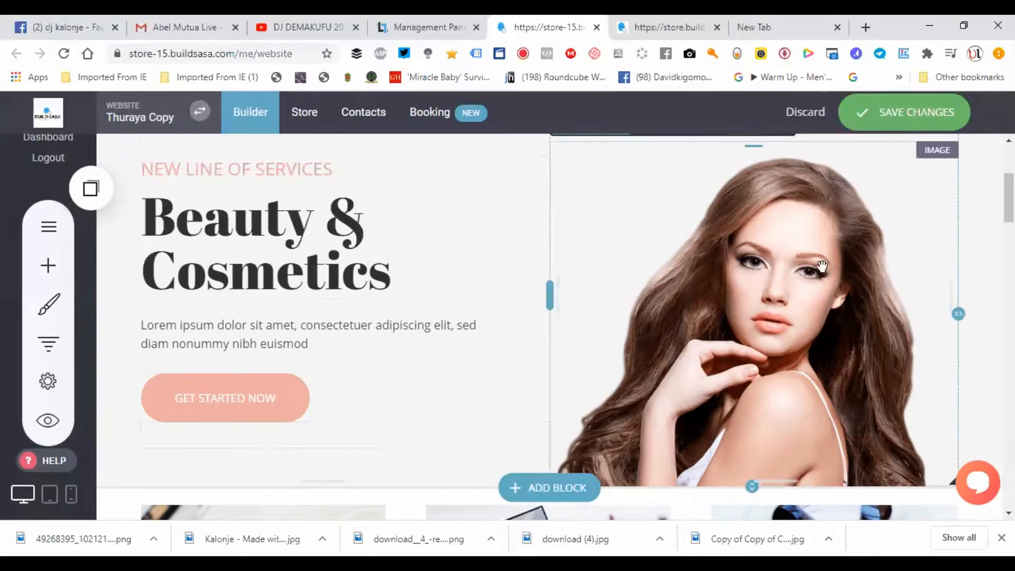
pyautogui.doubleClick(822, 265)
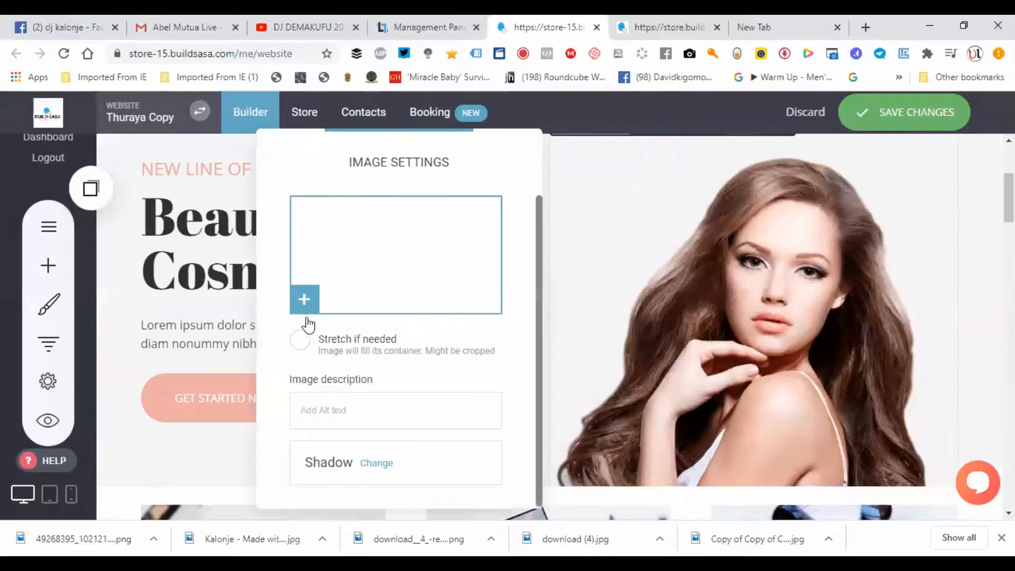
pyautogui.click(370, 211)
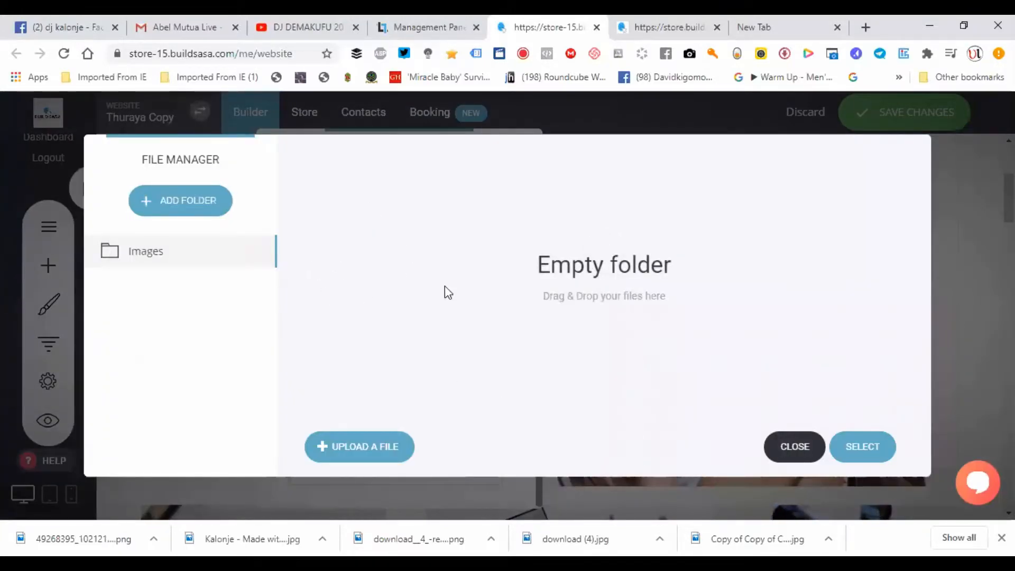
pyautogui.click(377, 447)
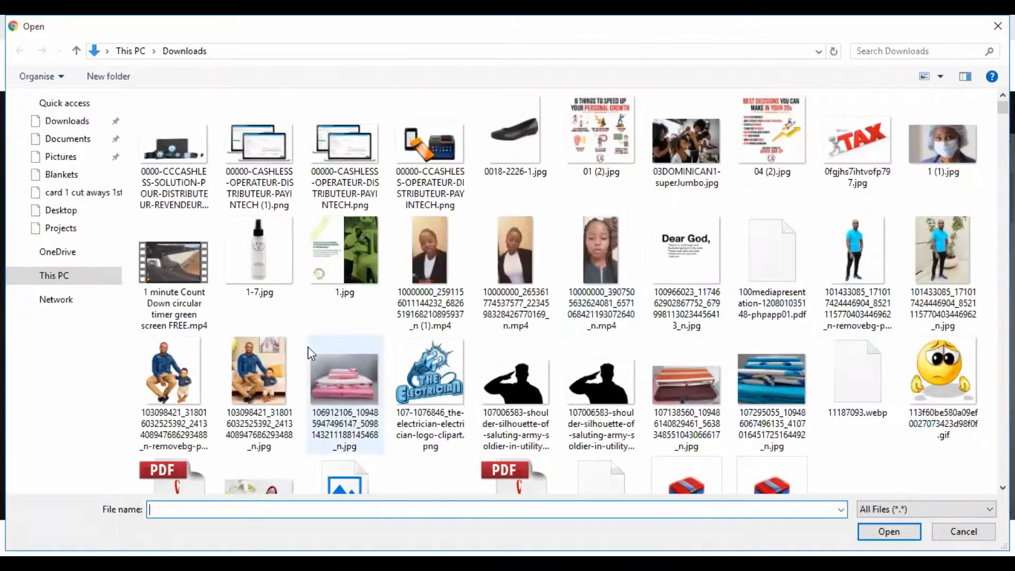
pyautogui.click(240, 260)
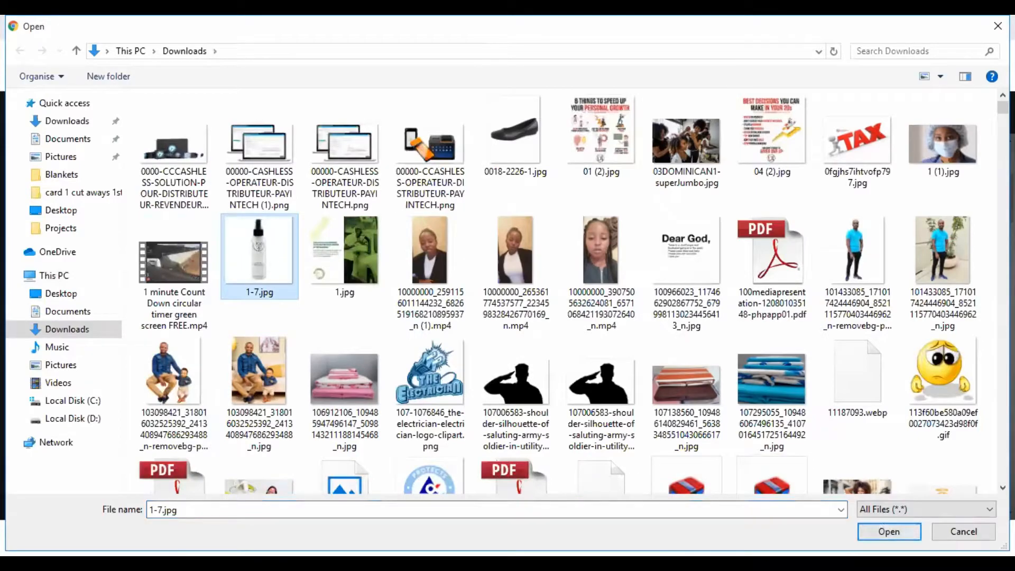
pyautogui.click(888, 531)
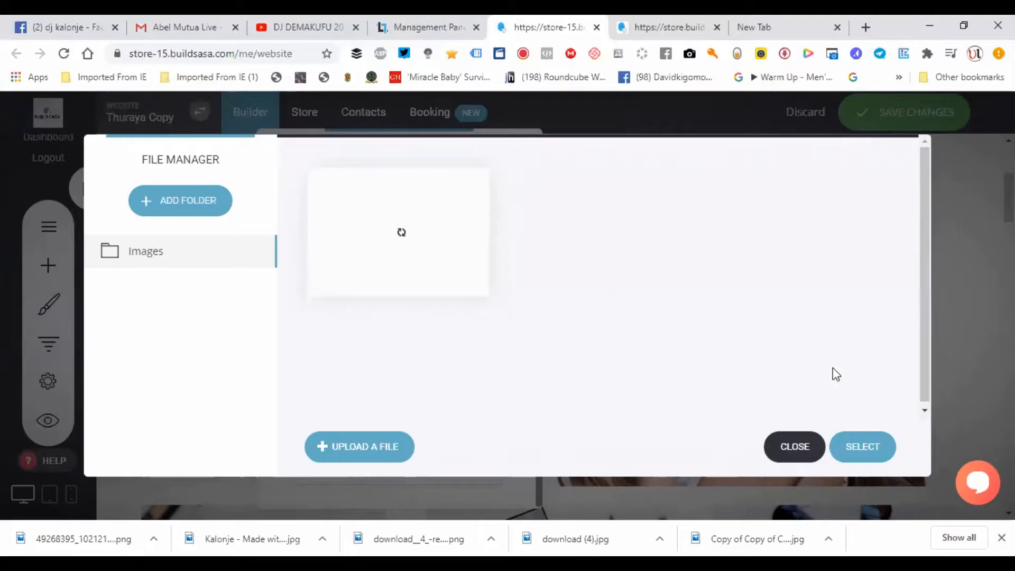
pyautogui.moveTo(402, 192)
pyautogui.click(424, 283)
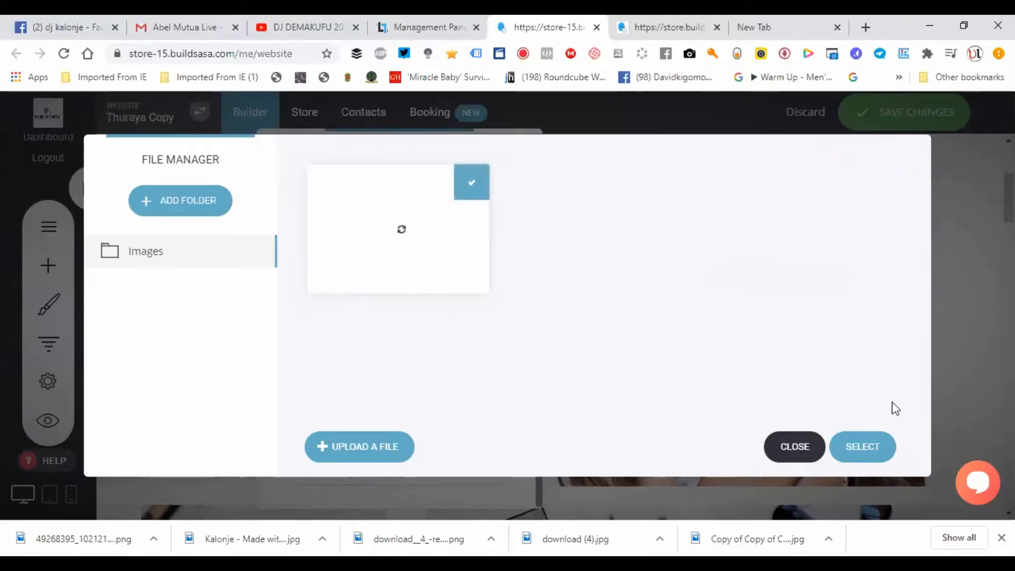
pyautogui.click(858, 445)
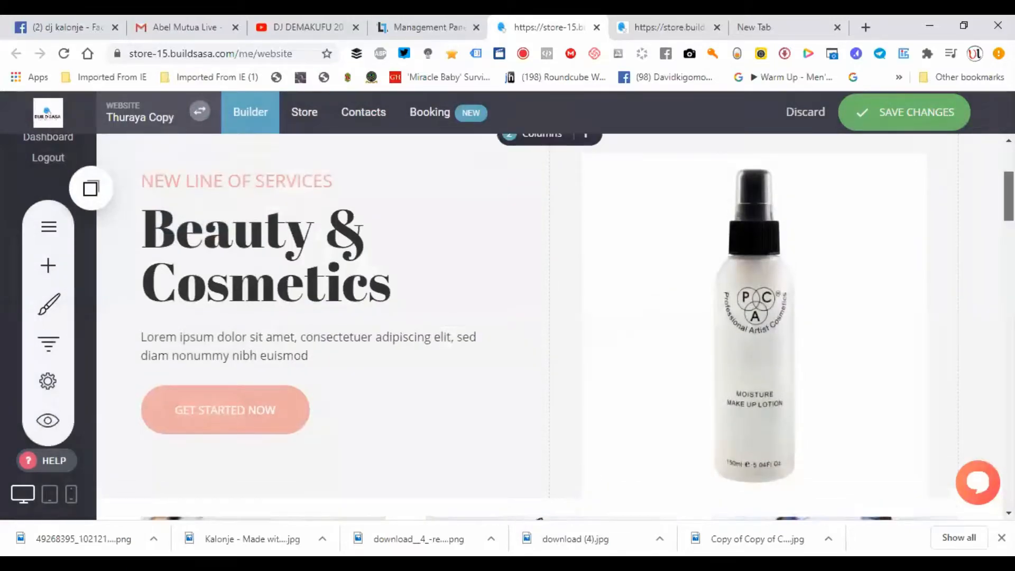
# Set the background color of the Beauty & Cosmetics banner block to white and close its container settings
pyautogui.moveTo(1008, 196); pyautogui.dragTo(1008, 186)
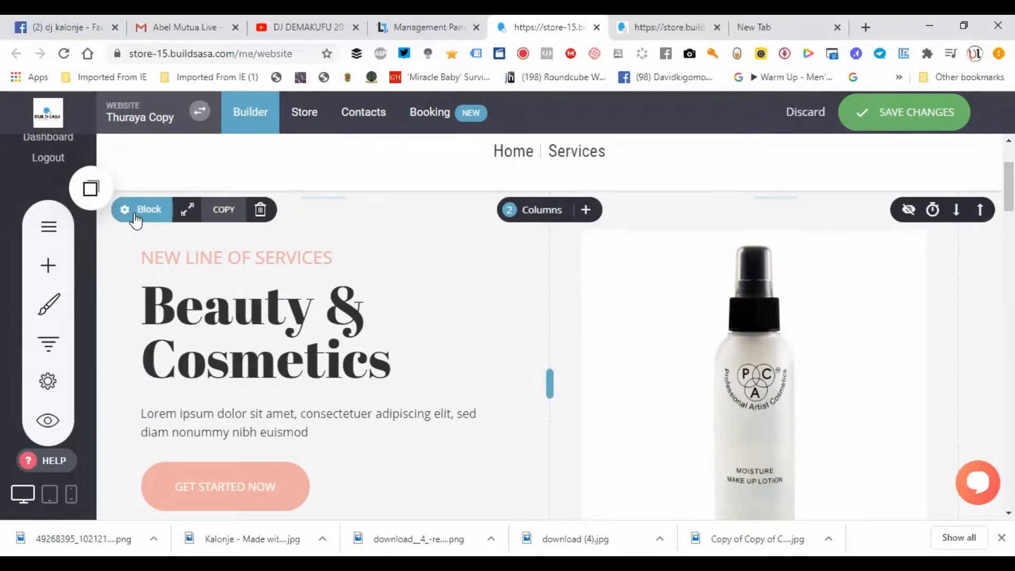
pyautogui.click(135, 209)
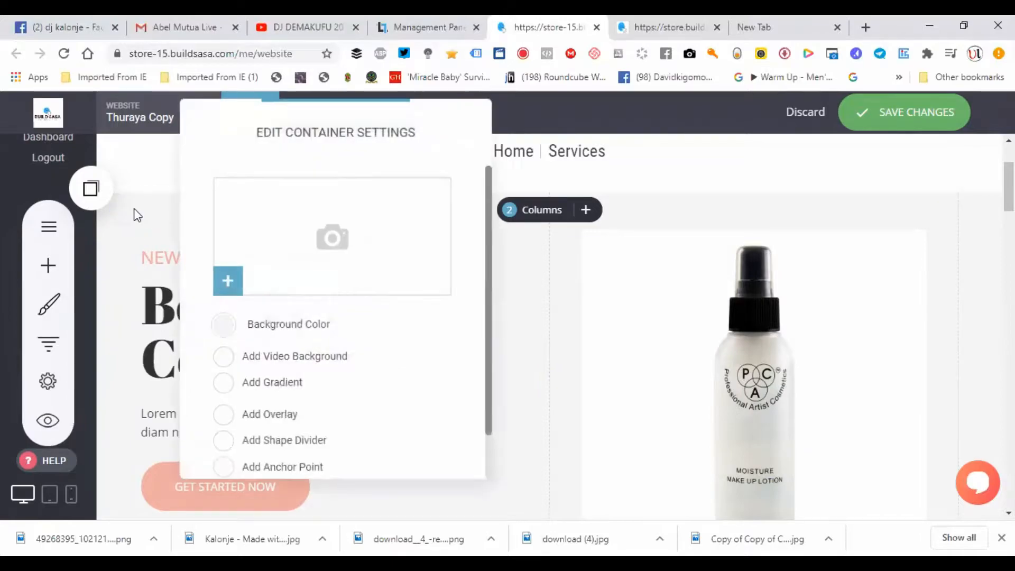
pyautogui.click(224, 325)
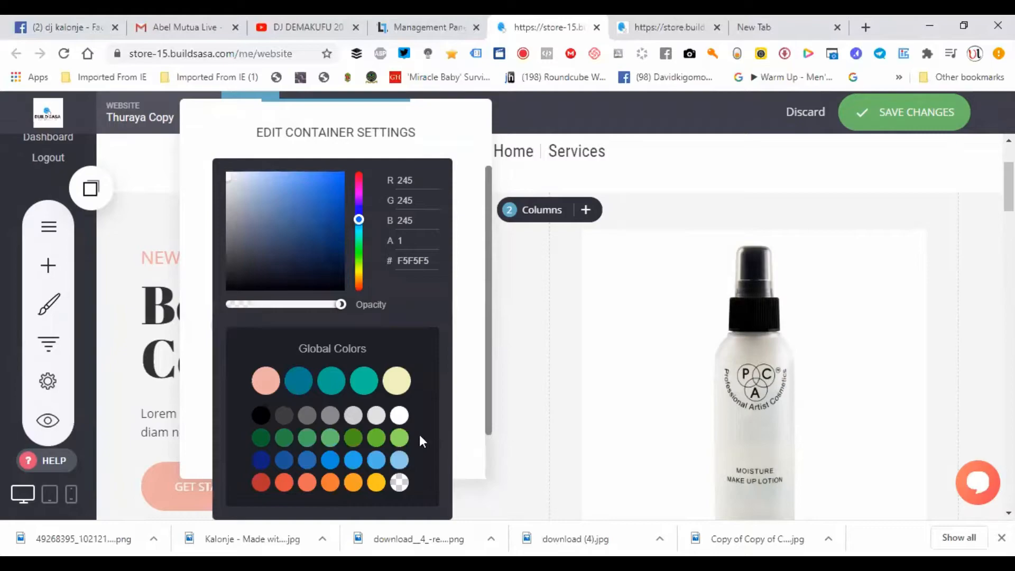
pyautogui.click(404, 421)
pyautogui.click(623, 328)
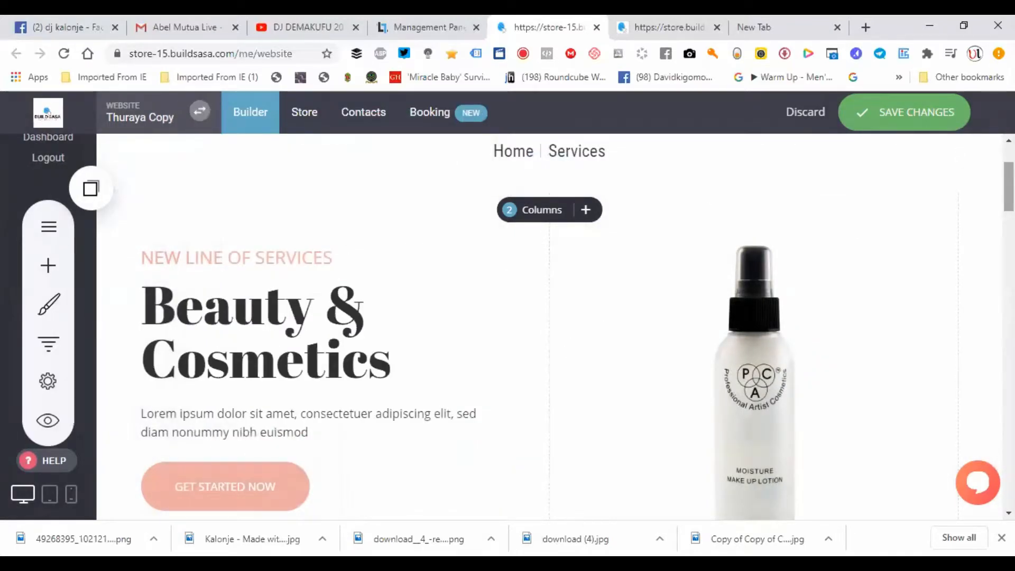
# View the image settings of the Professional Makeup picture, close them, and check the Event Makeup picture
pyautogui.scroll(-4, 550, 317)
pyautogui.moveTo(1008, 207); pyautogui.dragTo(1009, 229)
pyautogui.click(286, 320)
pyautogui.click(289, 322)
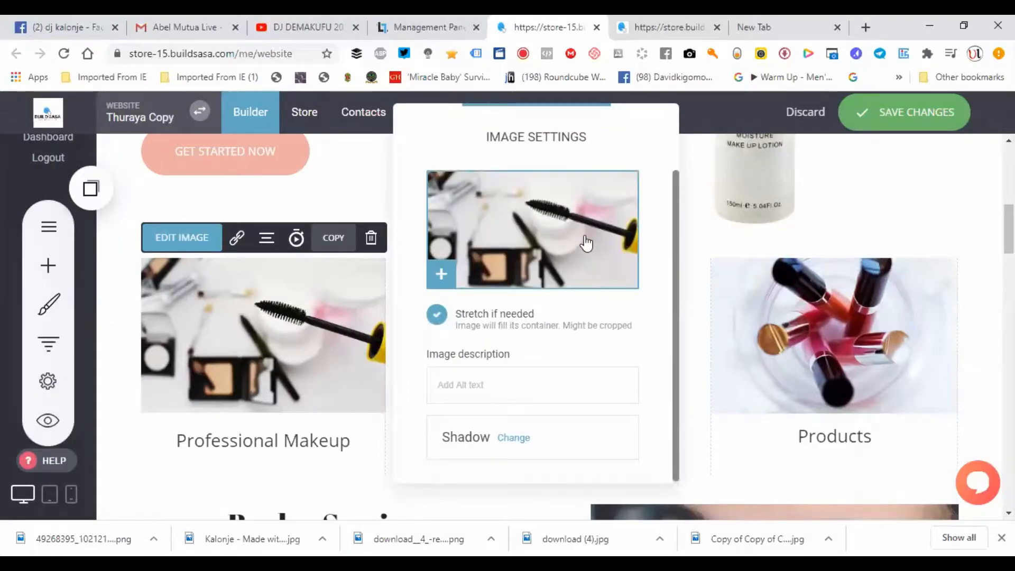
pyautogui.click(243, 357)
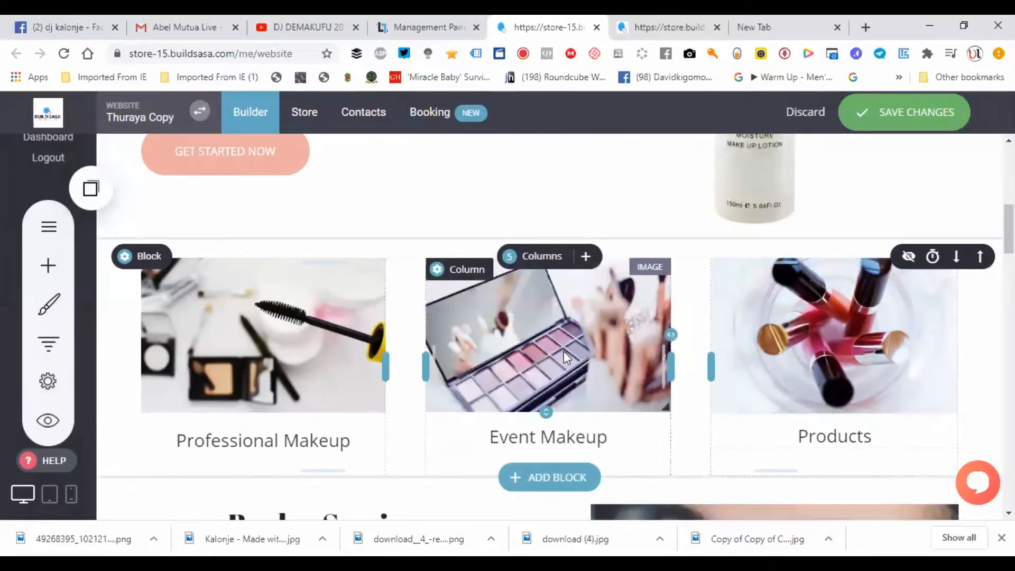
pyautogui.click(564, 351)
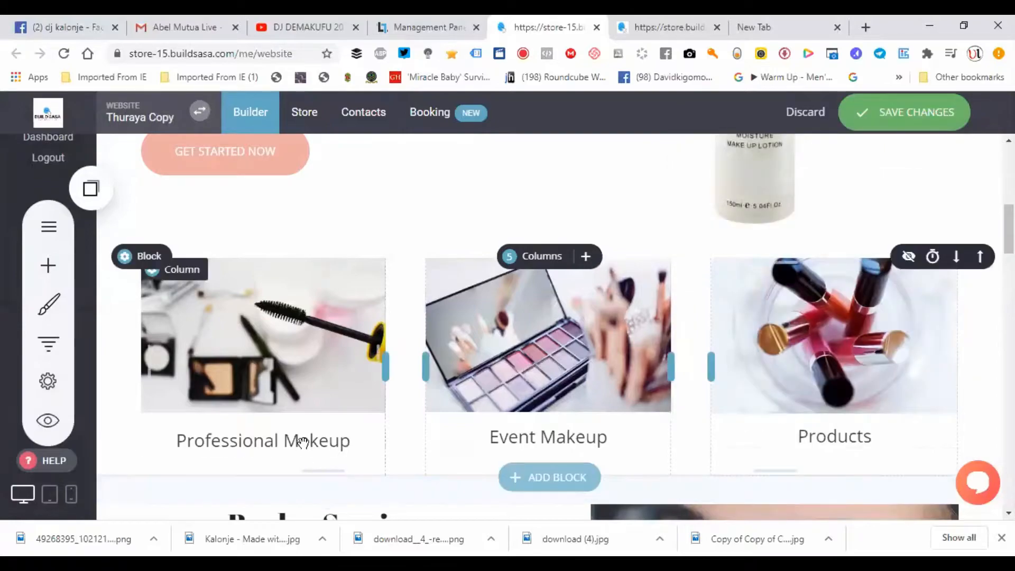
# Open the Professional Makeup and Event Makeup captions for text editing, one after the other
pyautogui.click(303, 438)
pyautogui.click(304, 442)
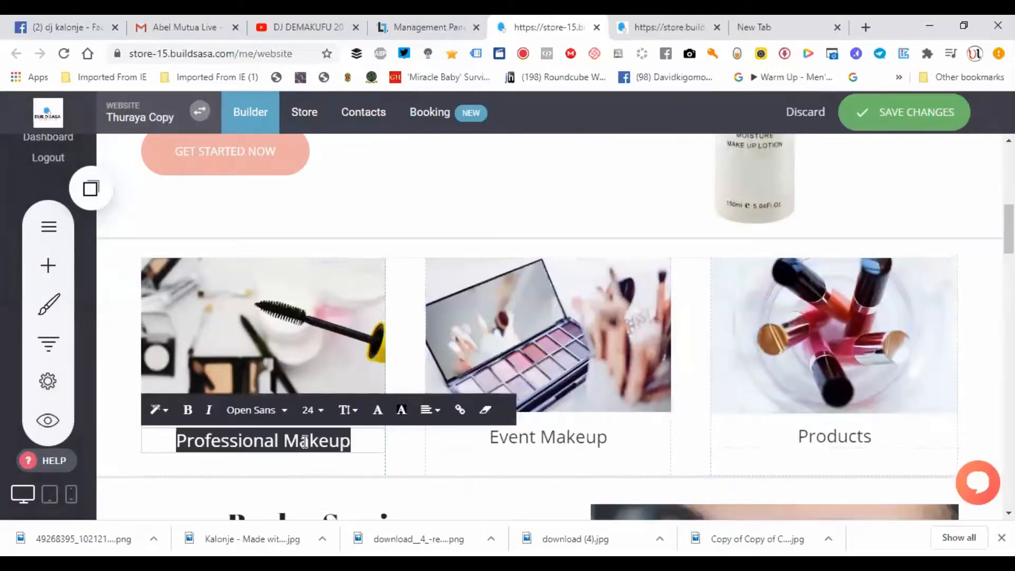
pyautogui.click(566, 435)
pyautogui.click(568, 437)
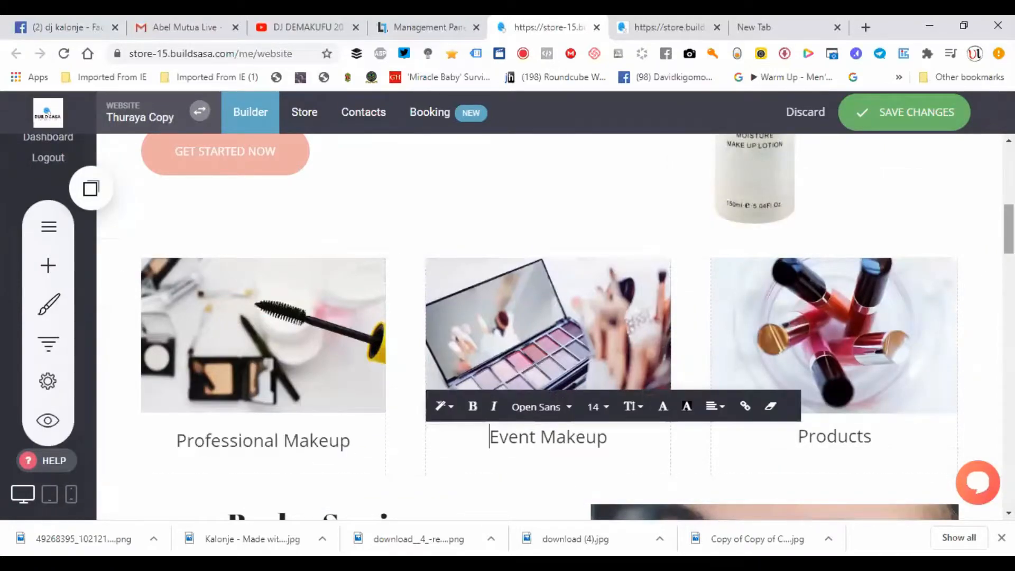
# Replace the photo beside the Book a Session form with the already uploaded lotion bottle image and close the image settings
pyautogui.scroll(-6, 782, 245)
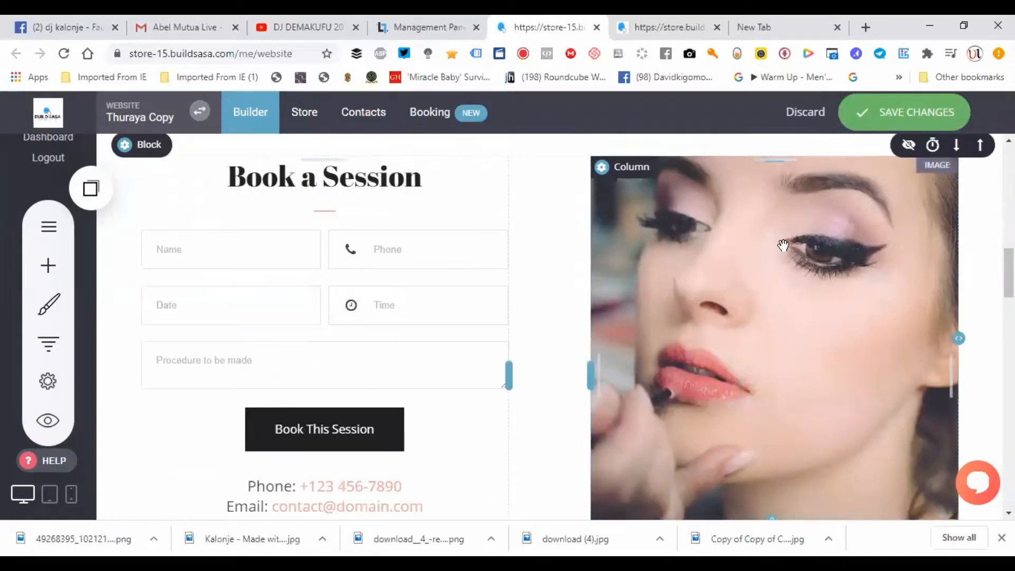
pyautogui.click(782, 243)
pyautogui.click(780, 243)
pyautogui.click(424, 235)
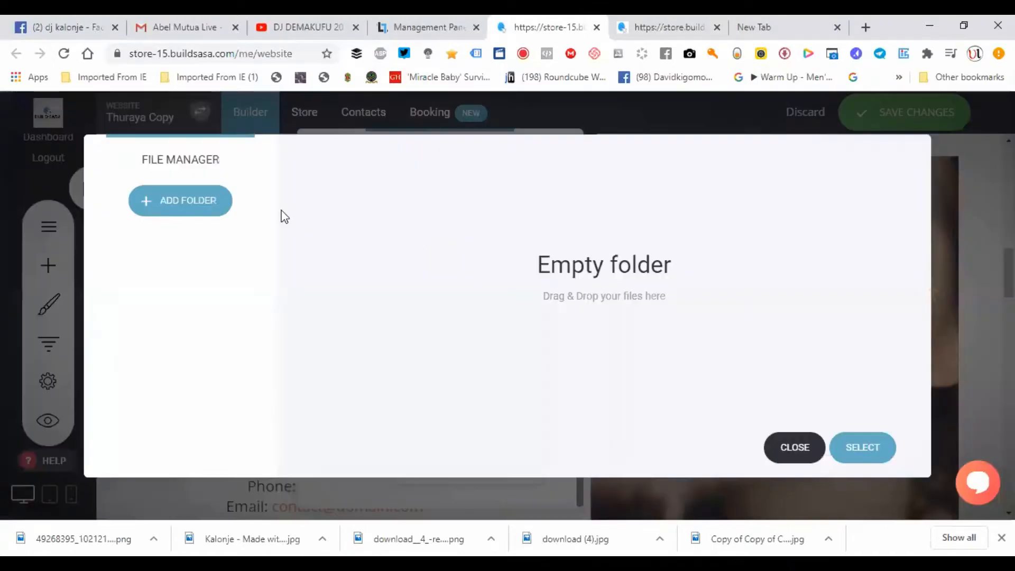
pyautogui.click(370, 227)
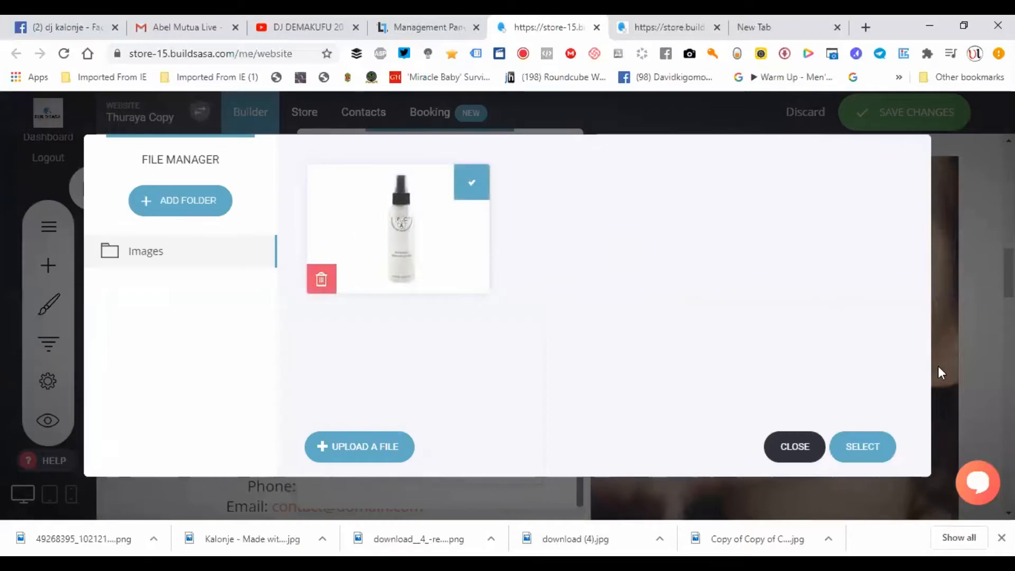
pyautogui.click(853, 450)
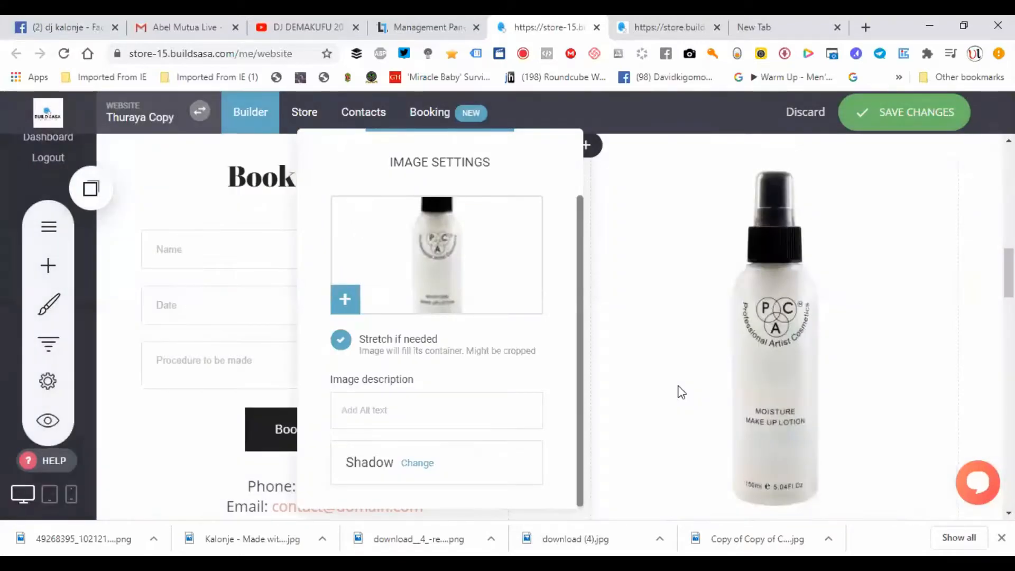
pyautogui.click(681, 392)
# Open the Book a Session heading above the booking form for text editing
pyautogui.scroll(-3, 681, 391)
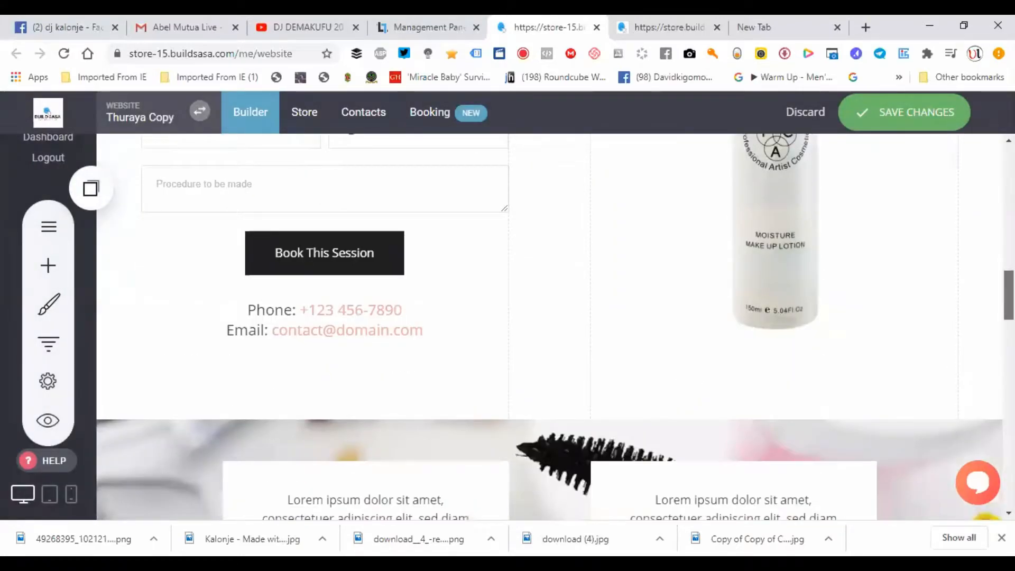
pyautogui.scroll(5, 414, 296)
pyautogui.click(413, 296)
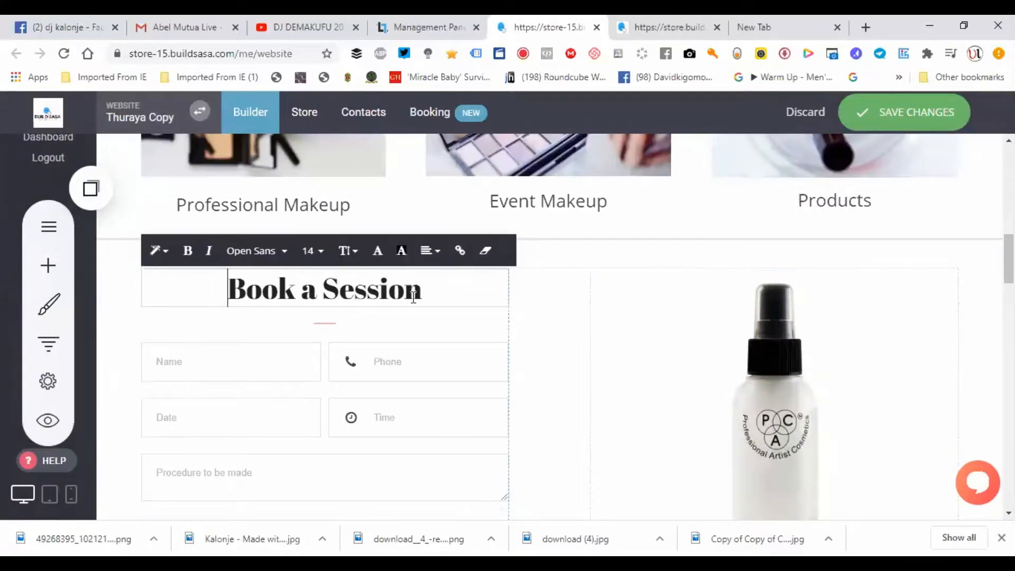
pyautogui.tripleClick(414, 296)
pyautogui.click(434, 300)
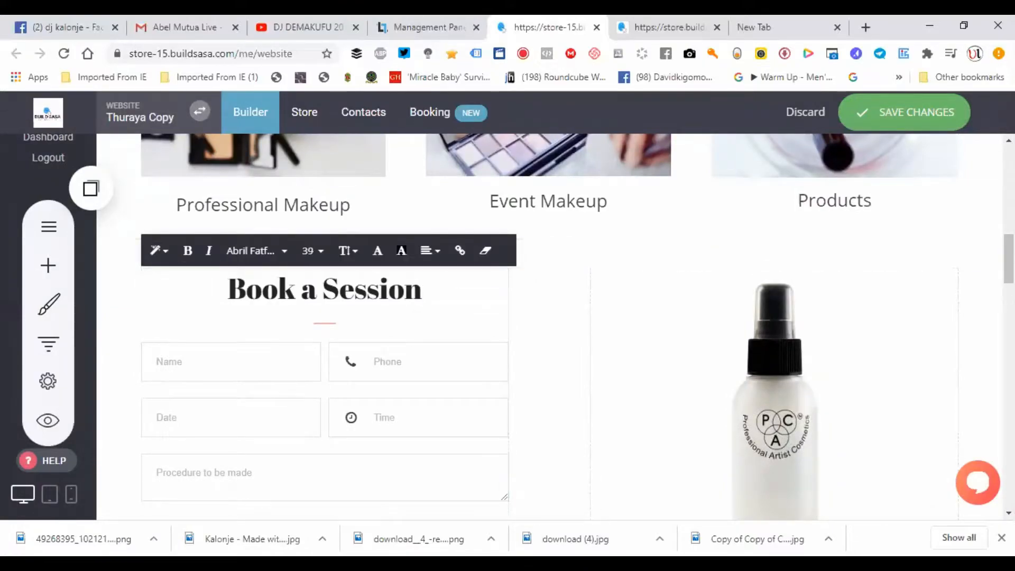
# View the field list of the Book a Session form and close it
pyautogui.scroll(-2, 434, 300)
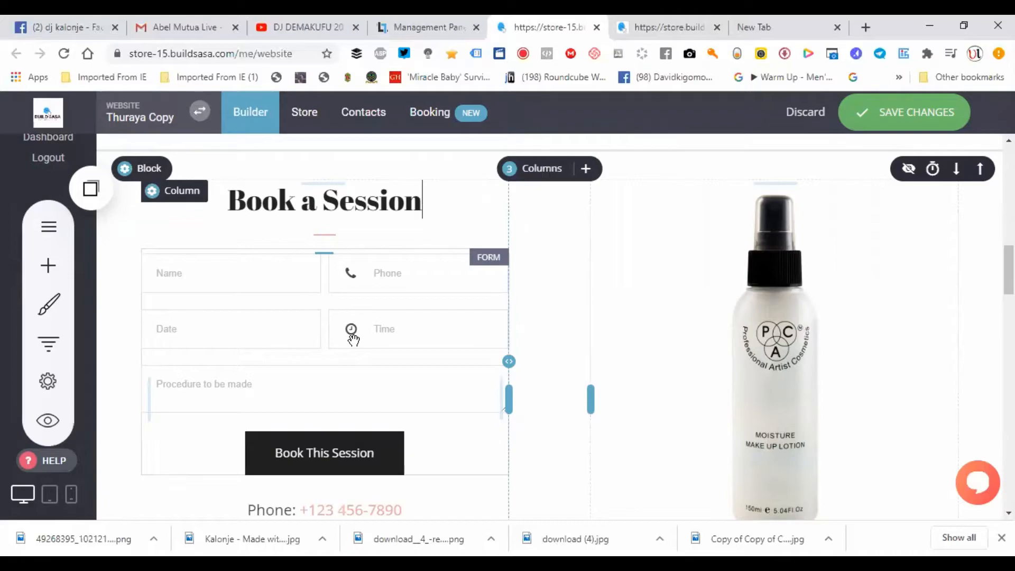
pyautogui.click(335, 360)
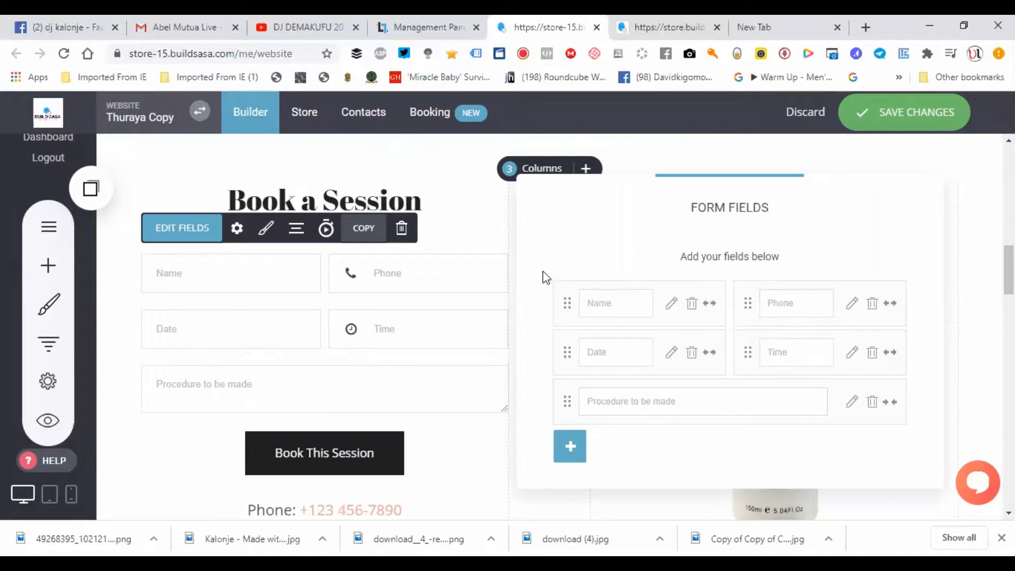
pyautogui.click(324, 349)
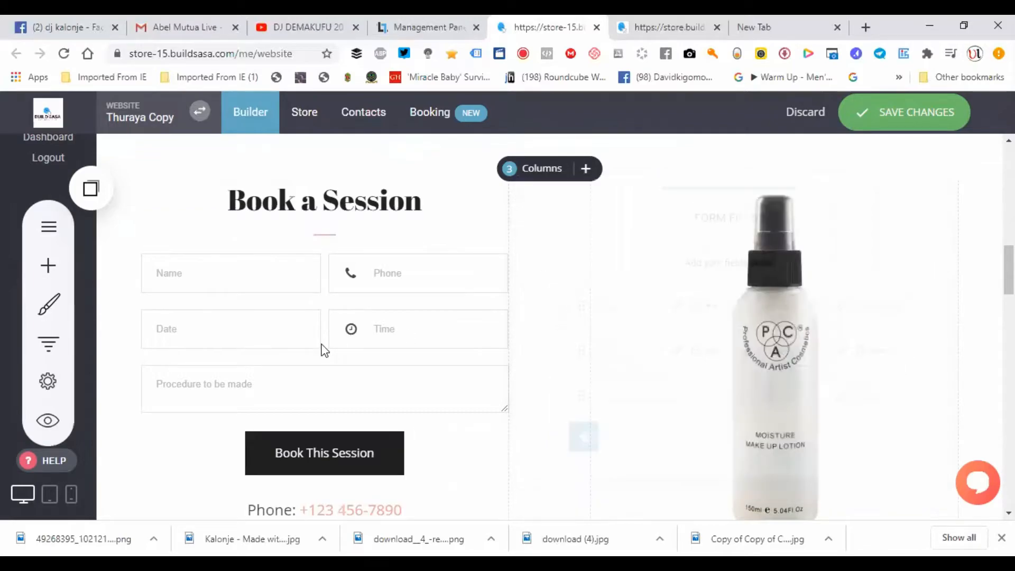
# Enter the support e-mail address as the notification recipient in the Book a Session form's settings and close them
pyautogui.click(282, 319)
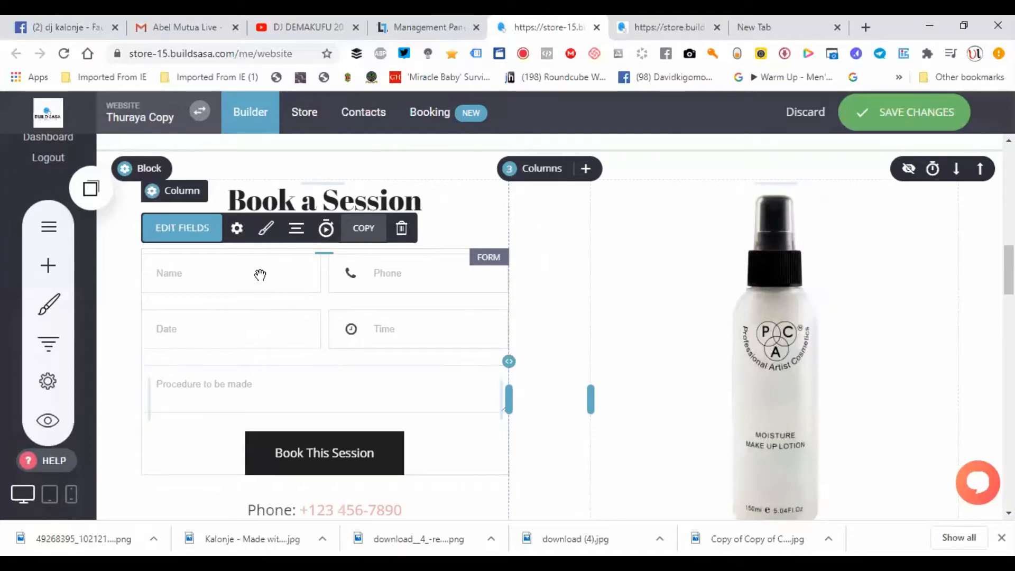
pyautogui.click(237, 230)
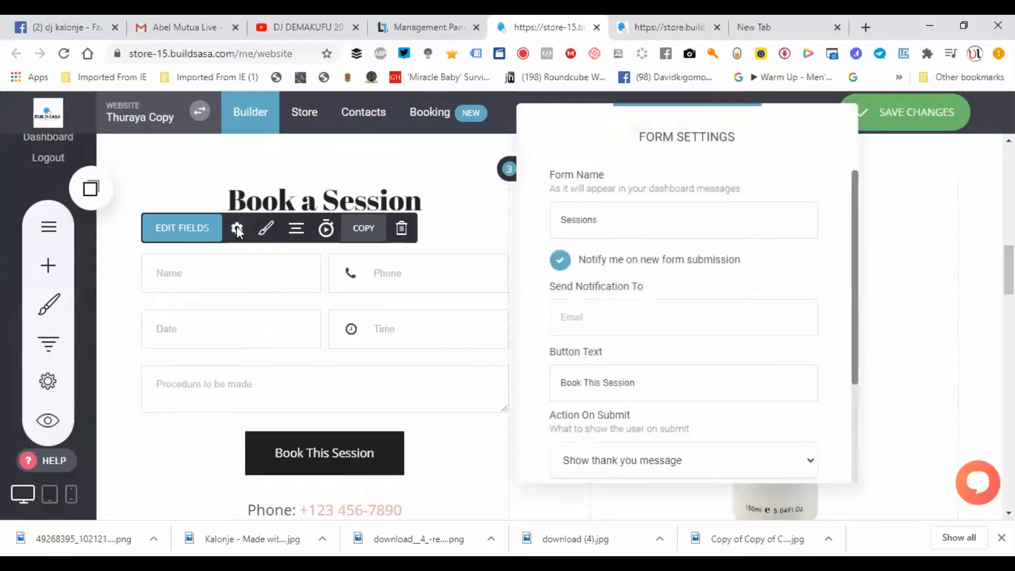
pyautogui.moveTo(852, 244); pyautogui.dragTo(844, 351)
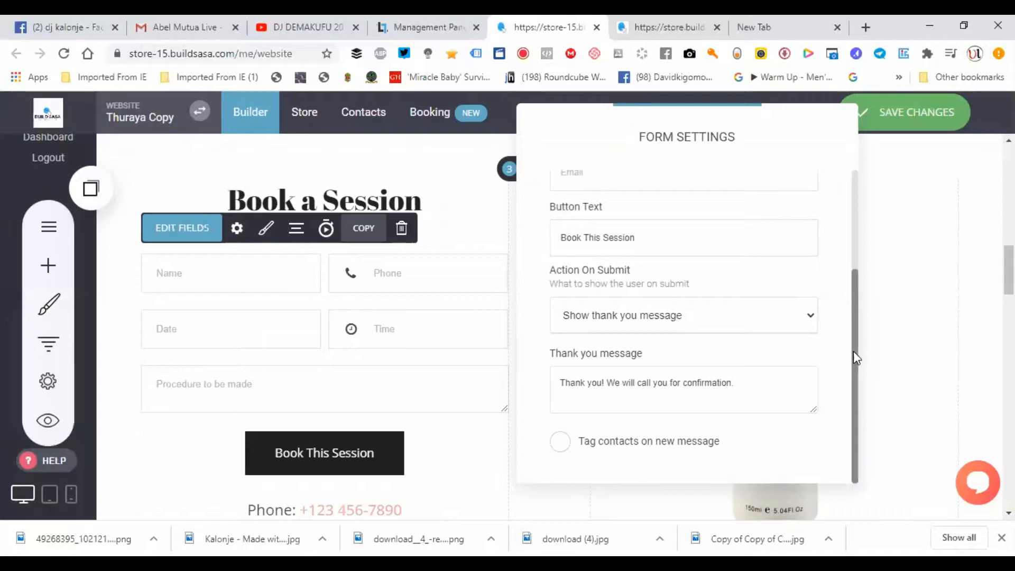
pyautogui.moveTo(853, 351); pyautogui.dragTo(859, 230)
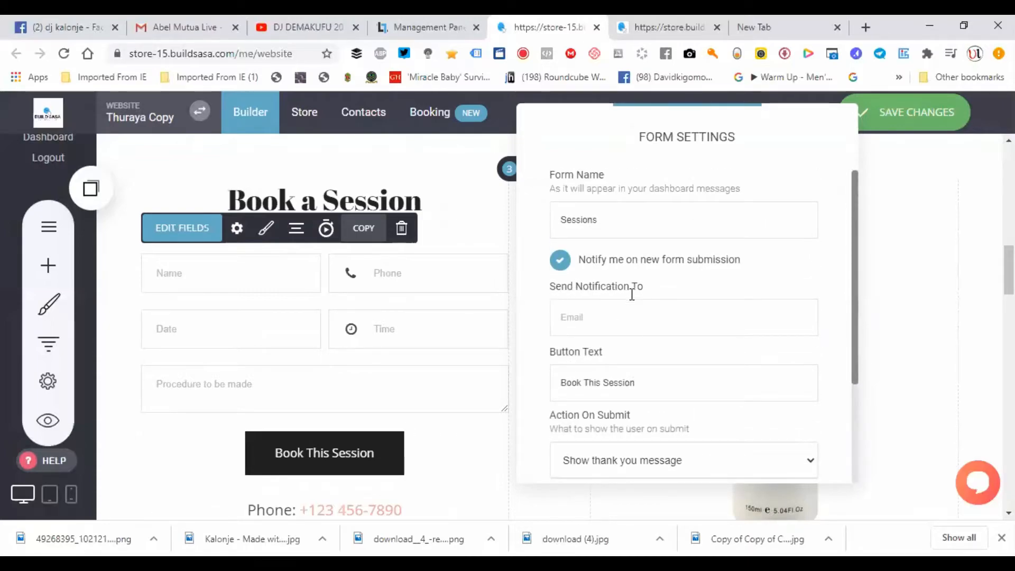
pyautogui.click(606, 318)
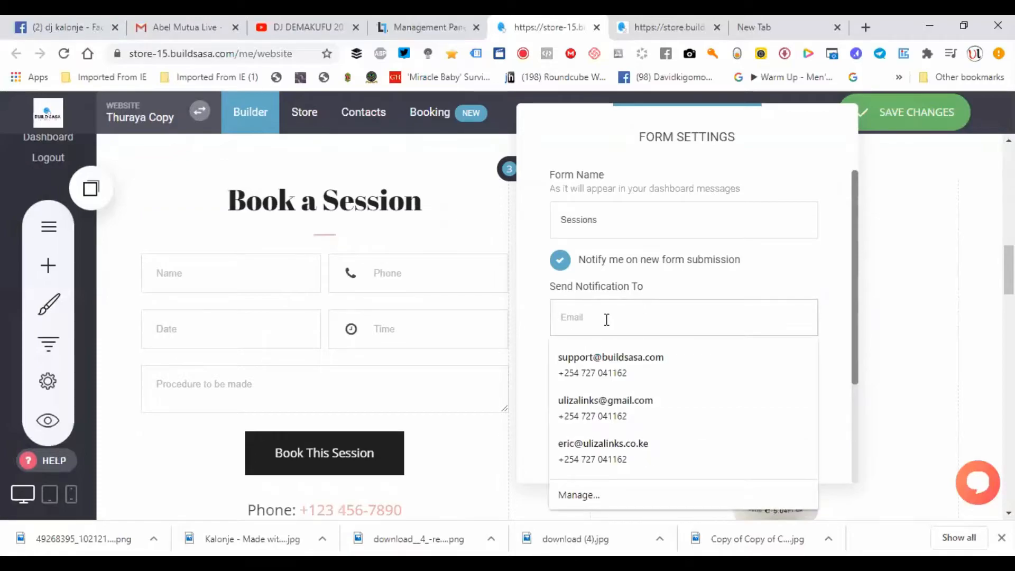
pyautogui.click(625, 366)
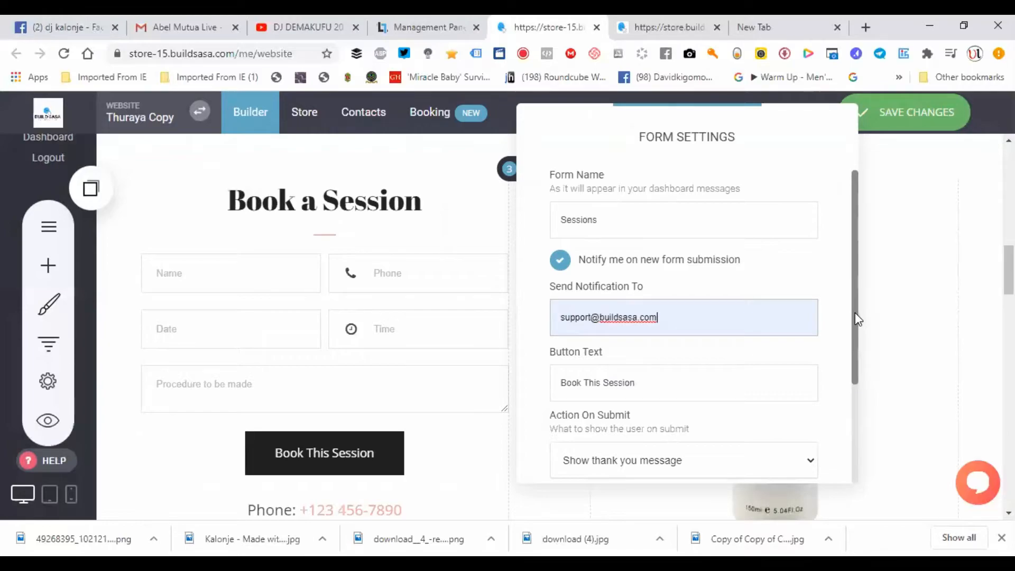
pyautogui.scroll(-3, 832, 391)
pyautogui.scroll(3, 827, 317)
pyautogui.scroll(-3, 811, 394)
pyautogui.click(404, 423)
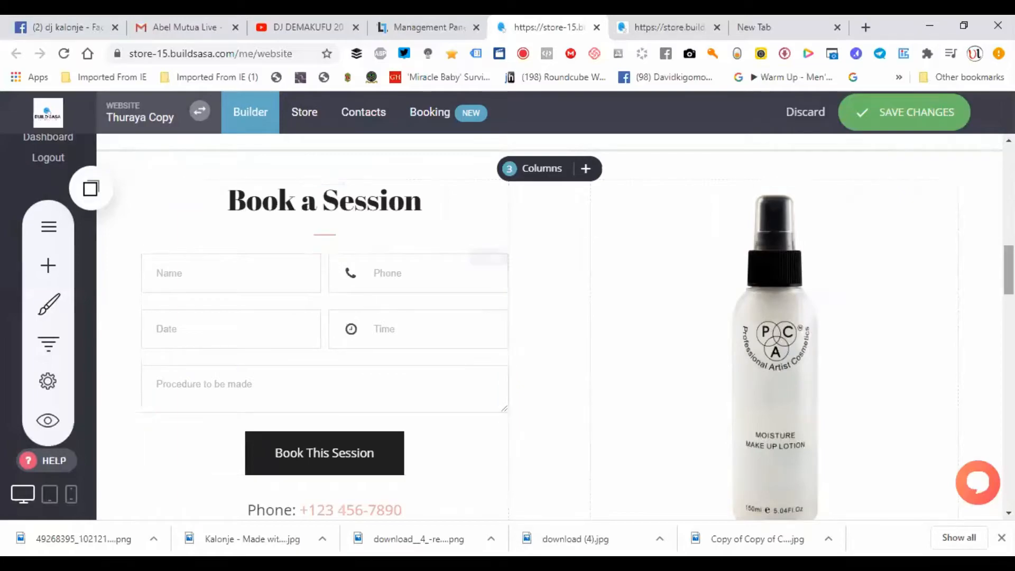
# Delete the testimonials block with the makeup background below the Book a Session section
pyautogui.scroll(-6, 549, 328)
pyautogui.scroll(-3, 549, 328)
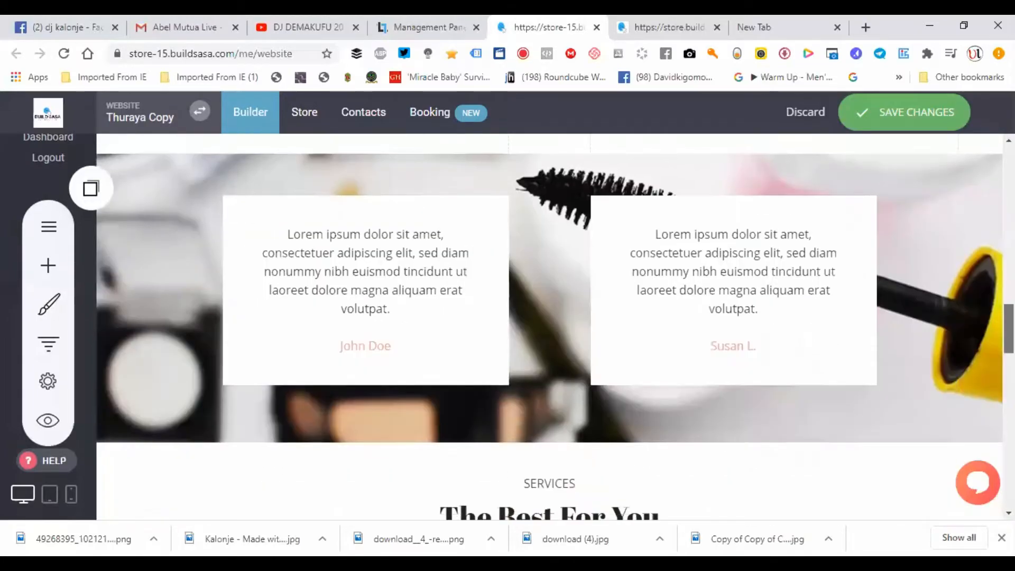
pyautogui.scroll(1, 286, 317)
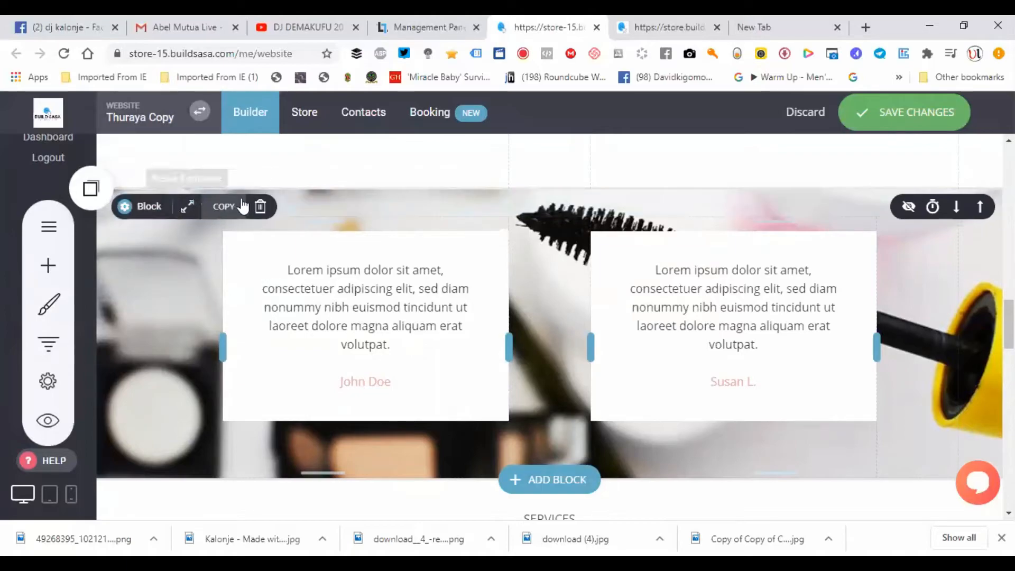
pyautogui.click(260, 206)
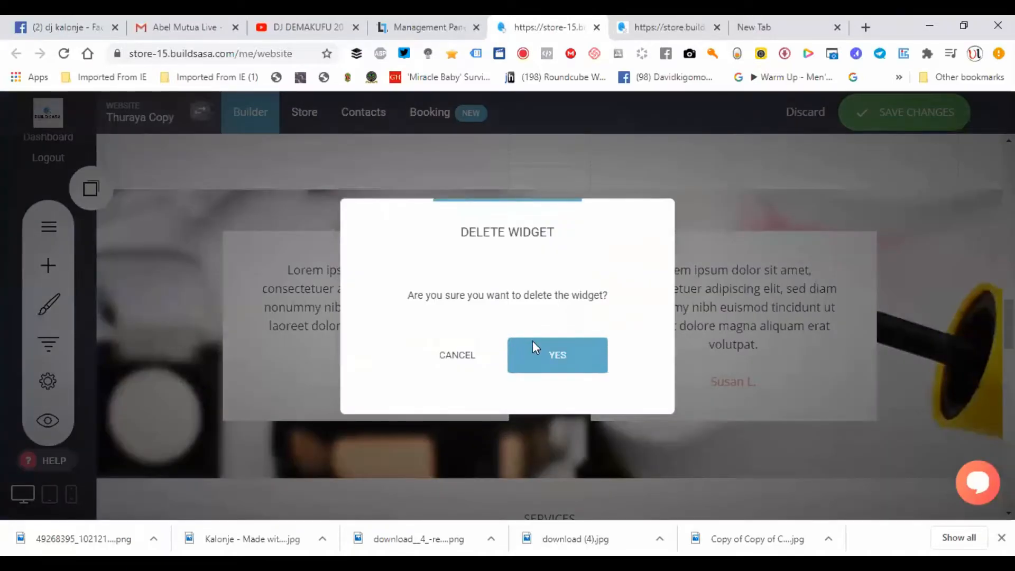
pyautogui.click(532, 341)
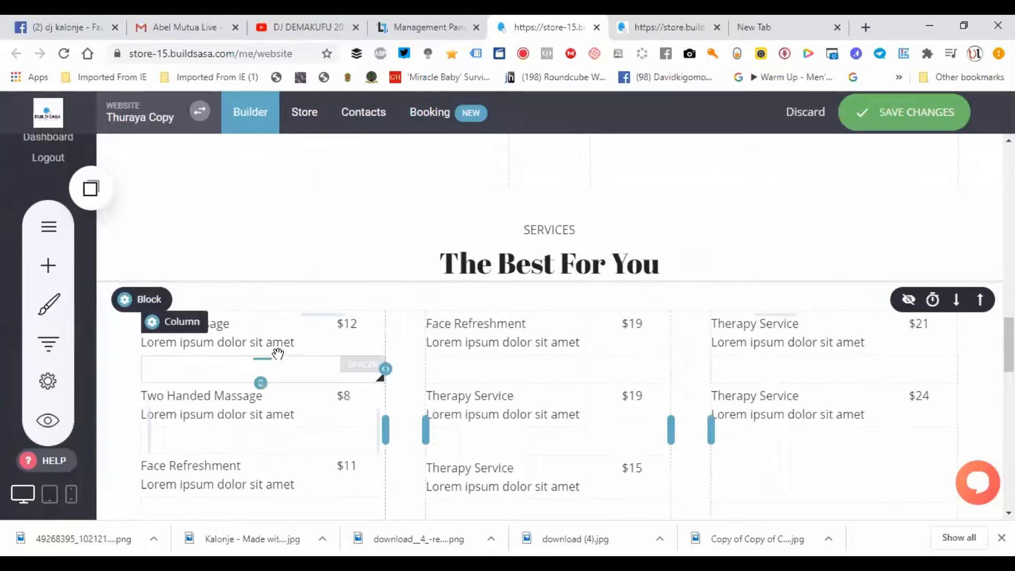
# Change the Classic Massage price in the Services list to KES 200
pyautogui.doubleClick(338, 332)
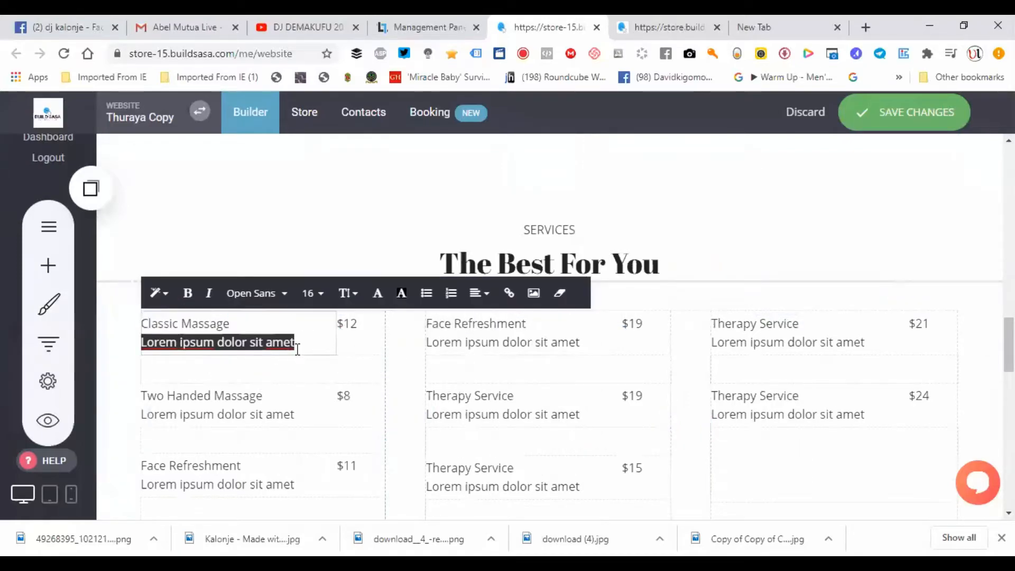
pyautogui.click(357, 328)
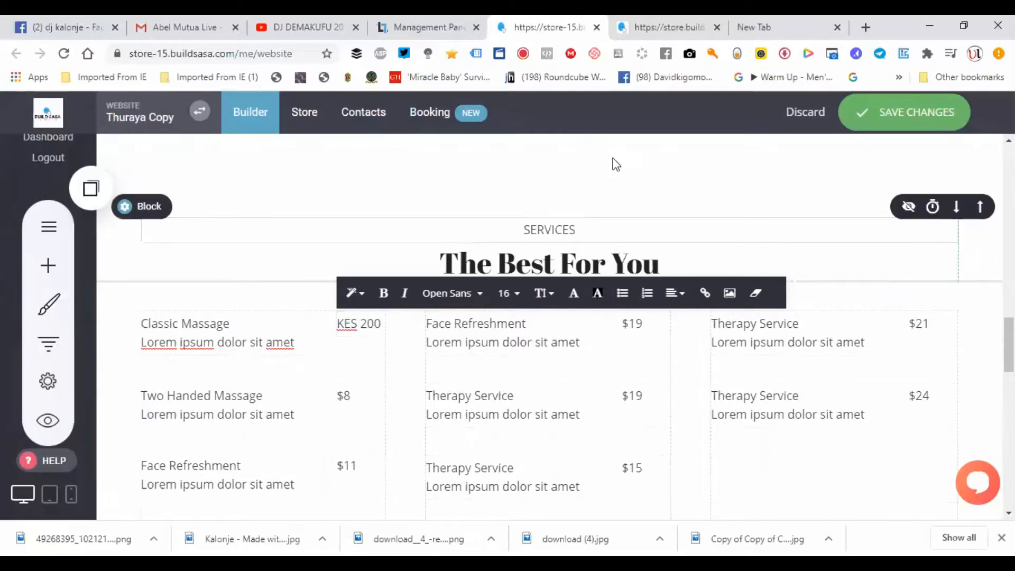
# Add a Store widget below the Best Products heading, above the existing product row
pyautogui.moveTo(1008, 344); pyautogui.dragTo(1008, 402)
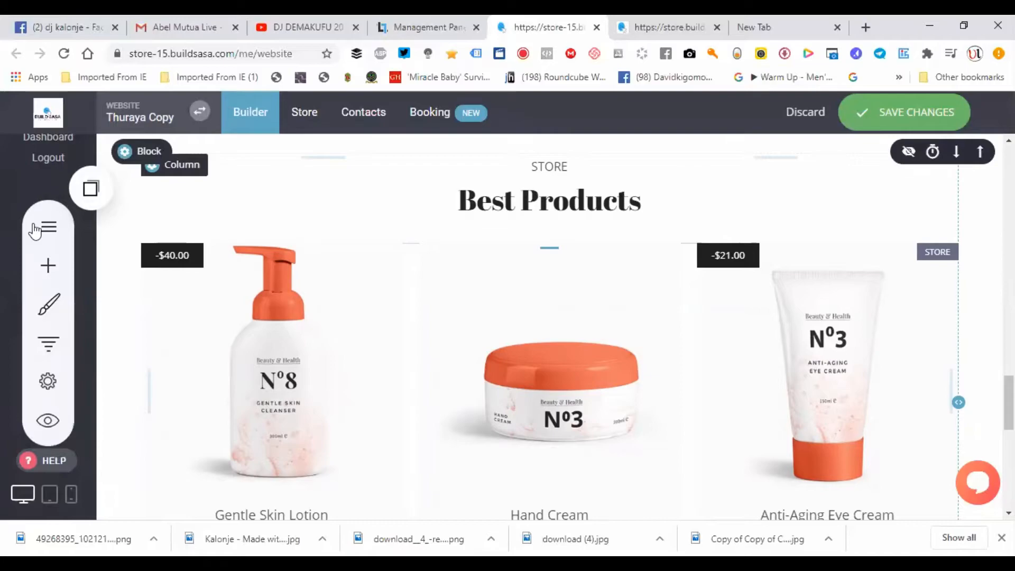
pyautogui.click(56, 265)
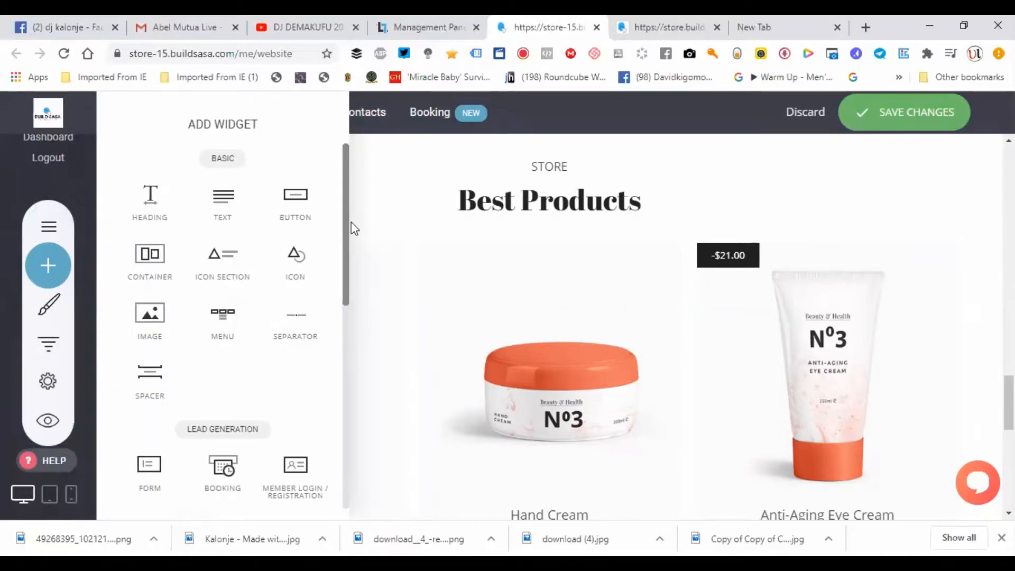
pyautogui.moveTo(344, 243); pyautogui.dragTo(341, 346)
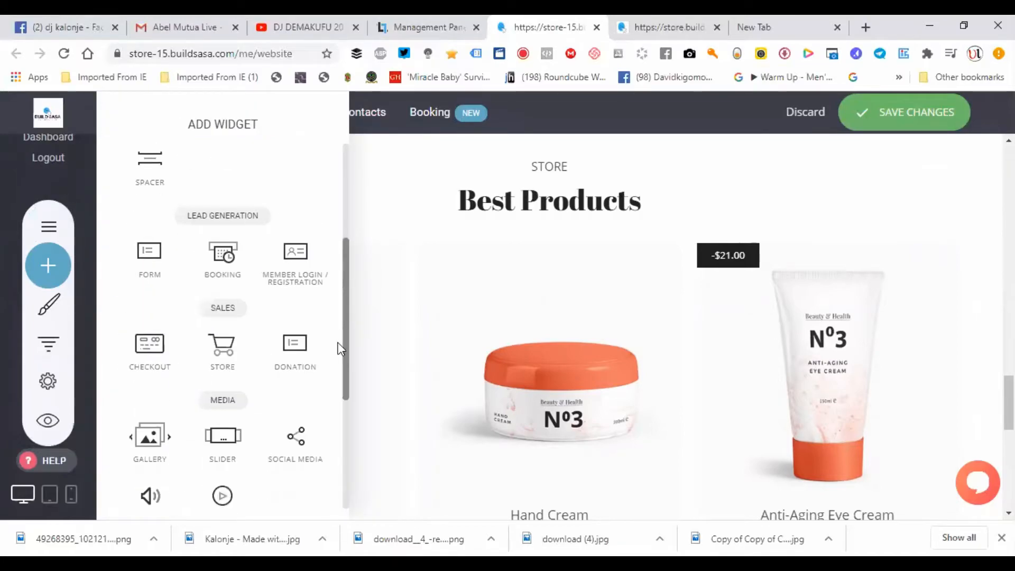
pyautogui.moveTo(228, 326); pyautogui.dragTo(506, 295)
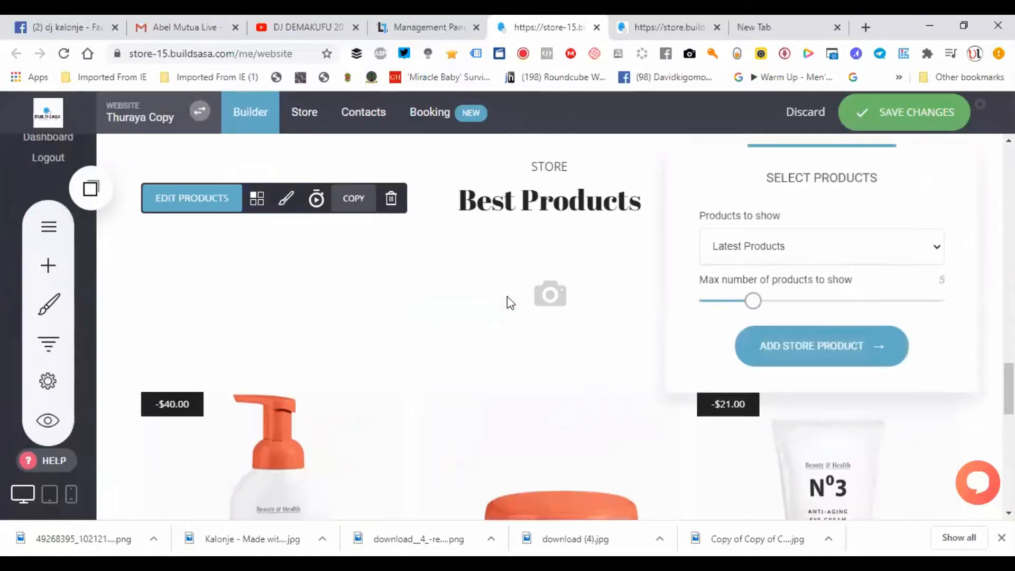
# Try the All from selected categories option for the new store widget, return it to Latest Products, and raise its maximum number of products
pyautogui.click(839, 254)
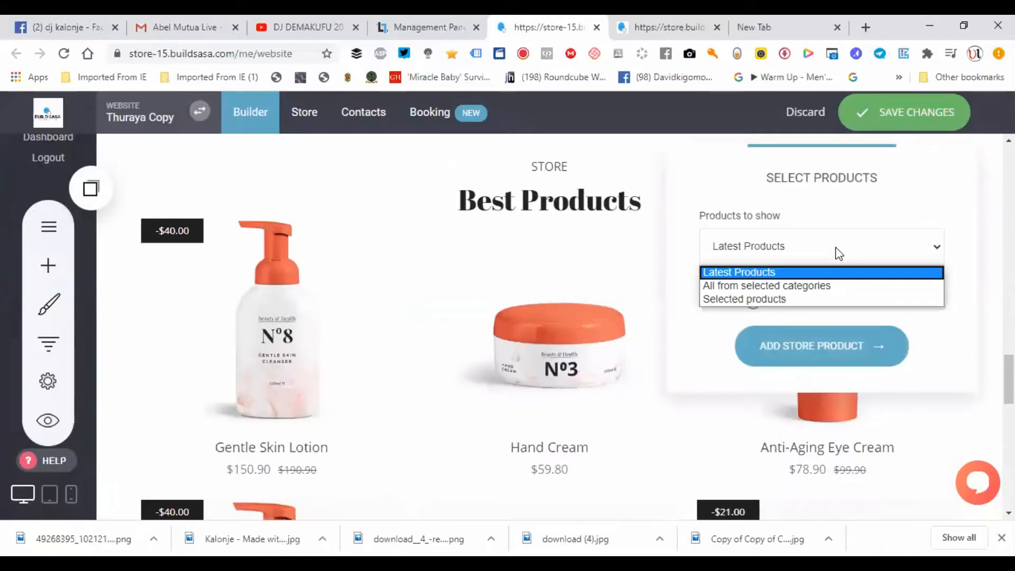
pyautogui.click(792, 288)
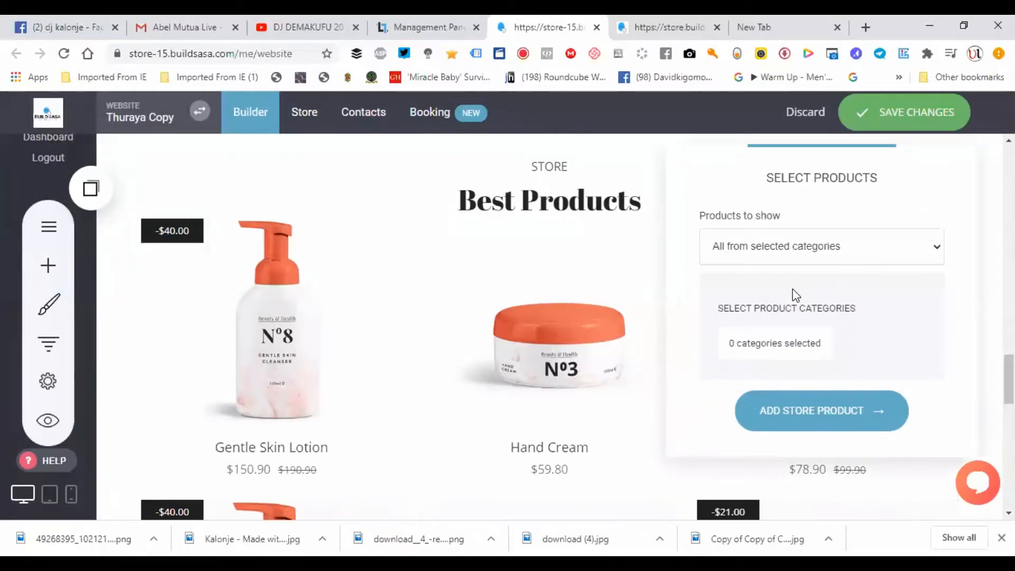
pyautogui.click(792, 250)
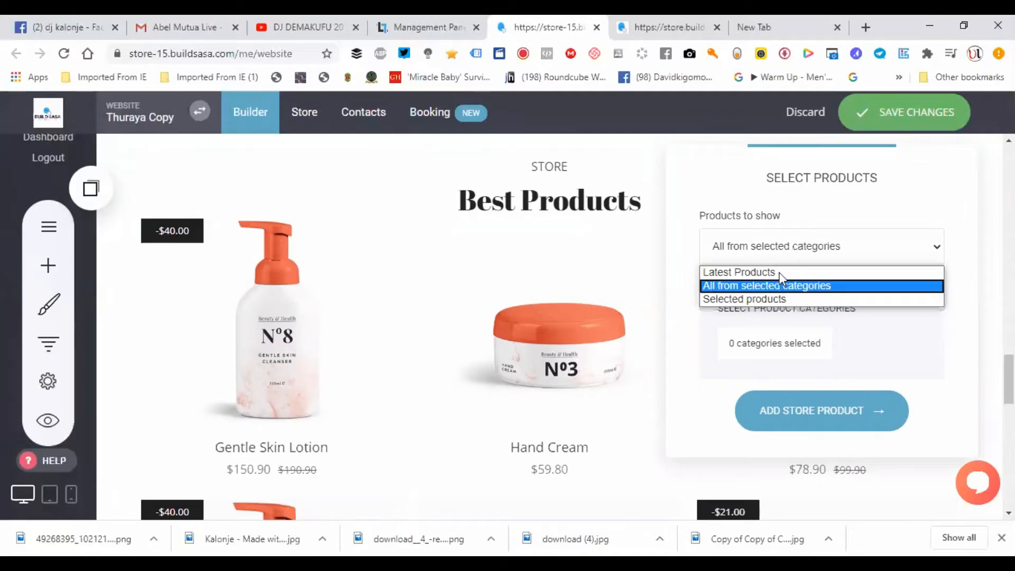
pyautogui.click(779, 273)
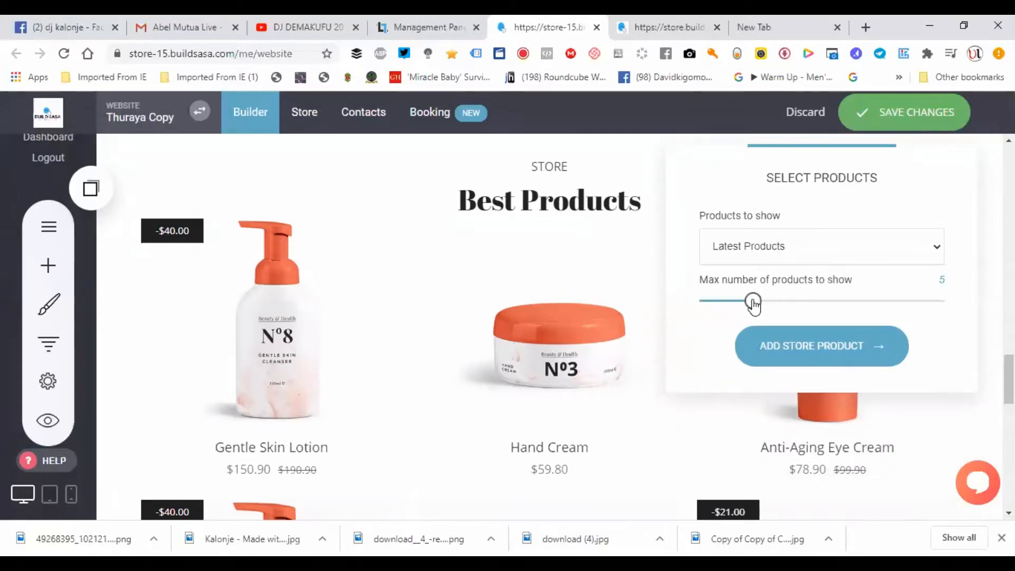
pyautogui.moveTo(753, 304); pyautogui.dragTo(774, 312)
pyautogui.click(485, 273)
# Delete the original store widget below the newly added one and confirm the deletion
pyautogui.scroll(-3, 485, 273)
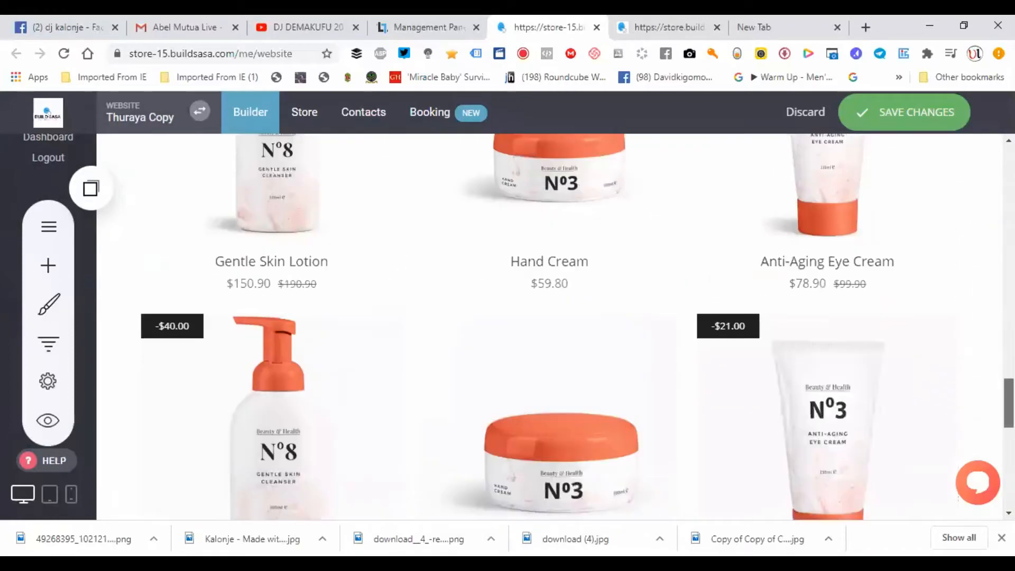
pyautogui.moveTo(1008, 403)
pyautogui.mouseDown()
pyautogui.moveTo(1008, 415)
pyautogui.moveTo(1008, 407)
pyautogui.mouseUp()
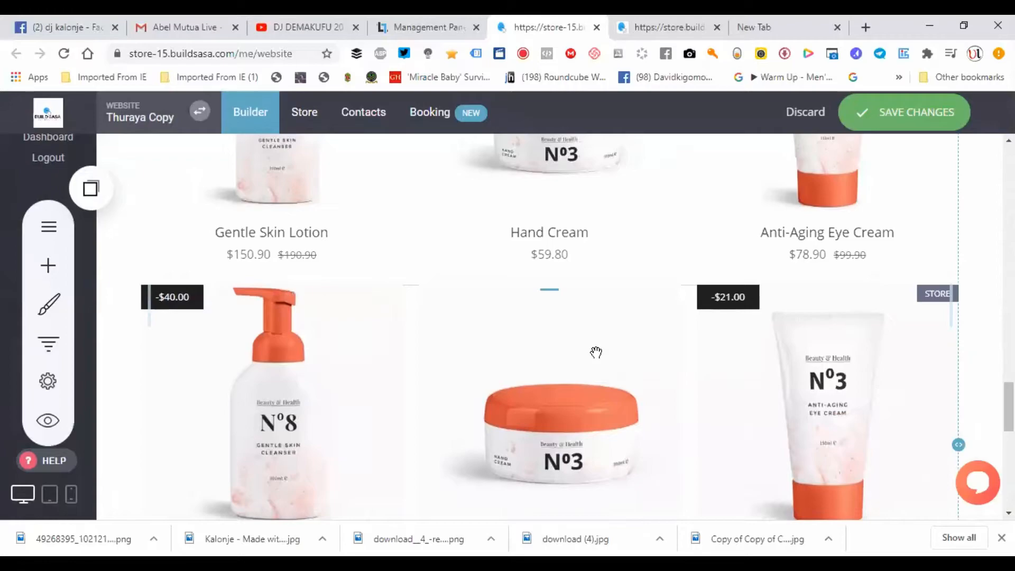
pyautogui.click(257, 313)
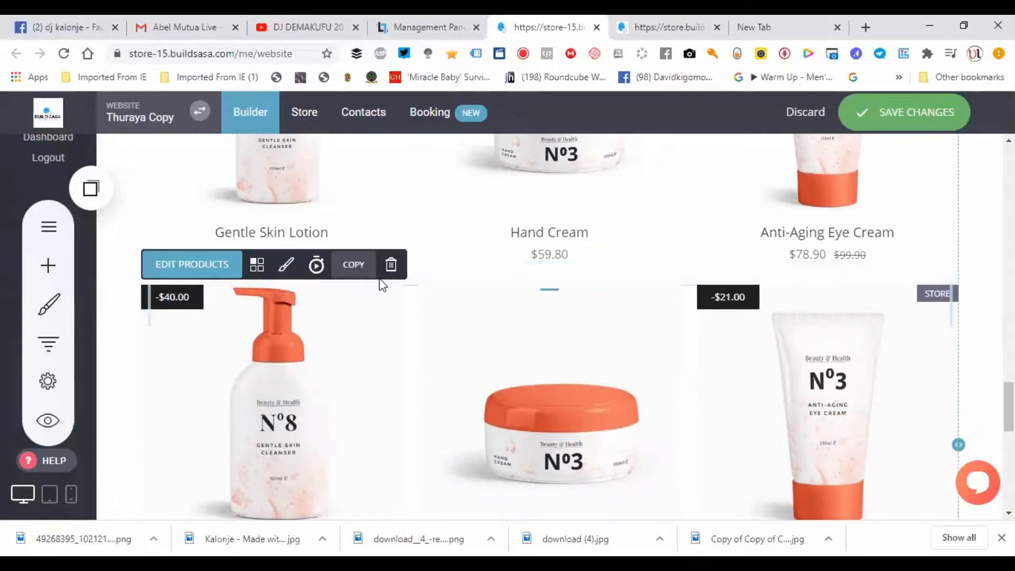
pyautogui.click(391, 264)
pyautogui.click(585, 364)
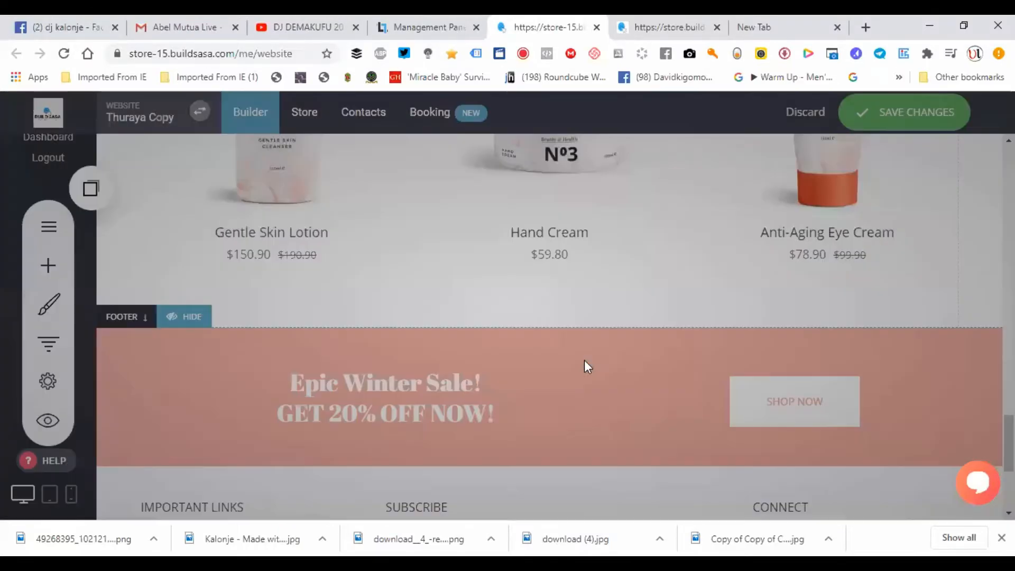
# View the layout settings of the remaining Best Products store widget and close them
pyautogui.scroll(5, 307, 466)
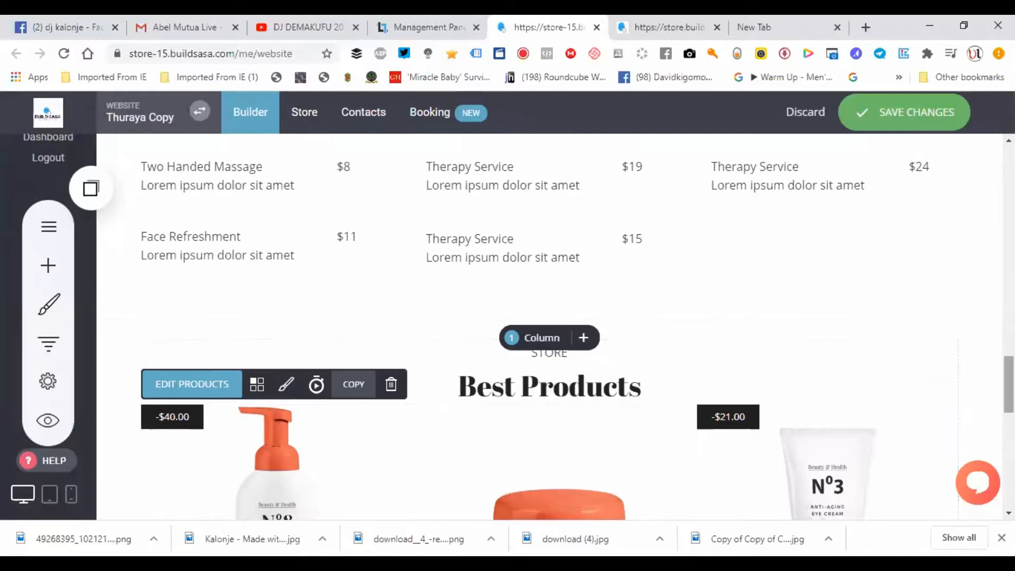
pyautogui.click(258, 384)
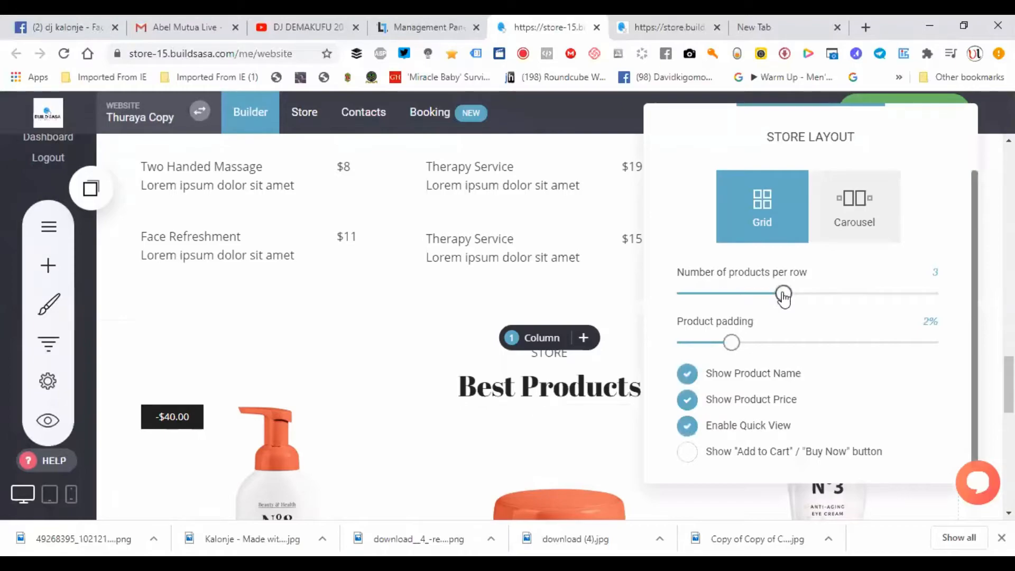
pyautogui.click(433, 404)
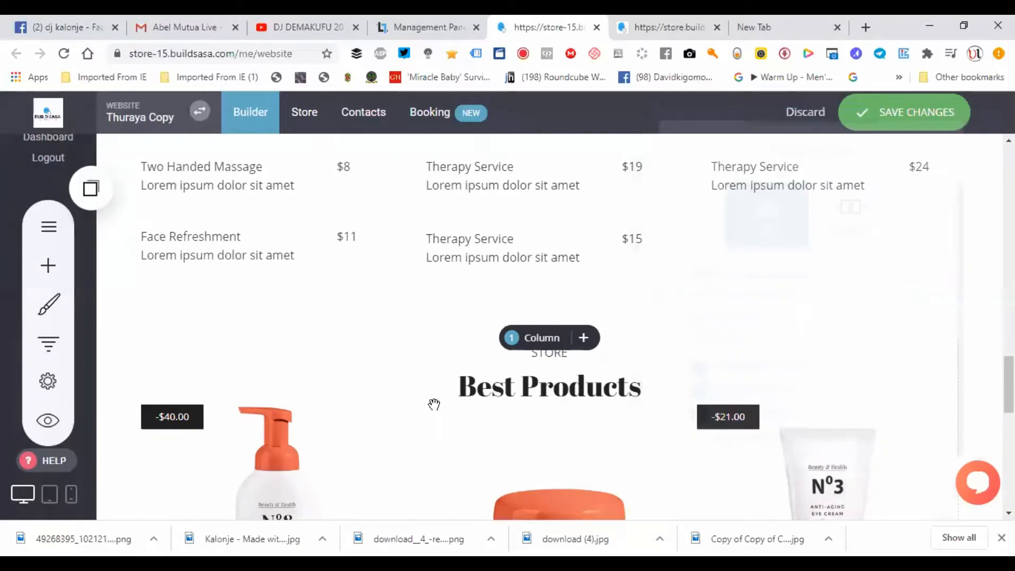
pyautogui.scroll(-3, 433, 405)
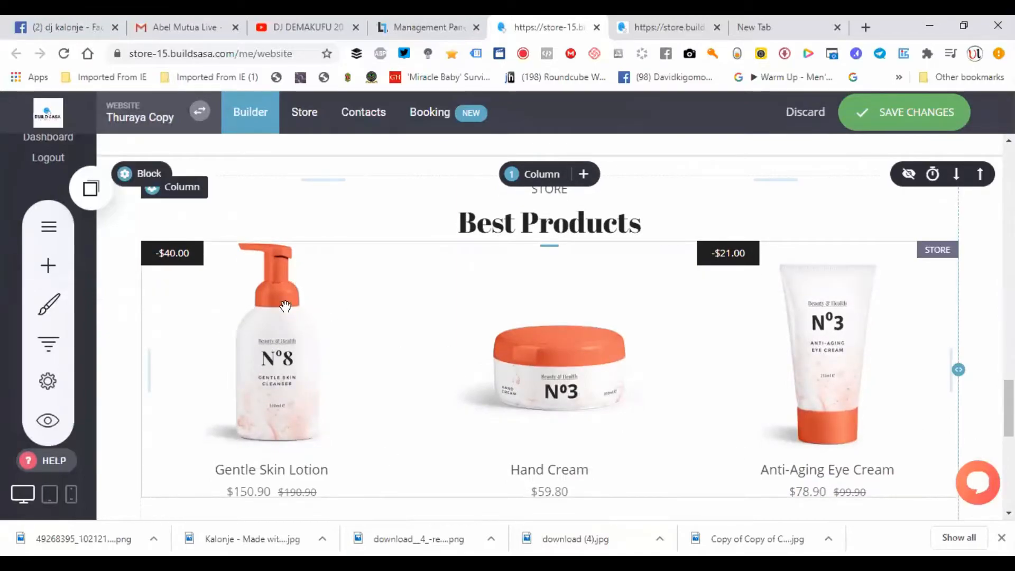
# Delete the remaining store widget under the Best Products heading and confirm the deletion
pyautogui.click(390, 220)
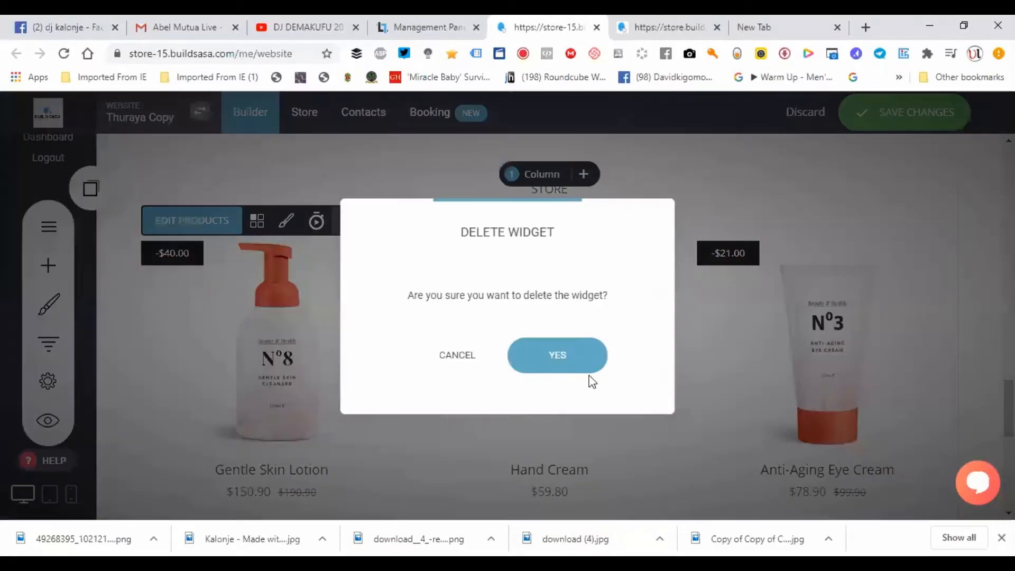
pyautogui.click(573, 358)
# Open the block library directly below the Home and Services navigation block and browse the Hero templates
pyautogui.scroll(5, 573, 357)
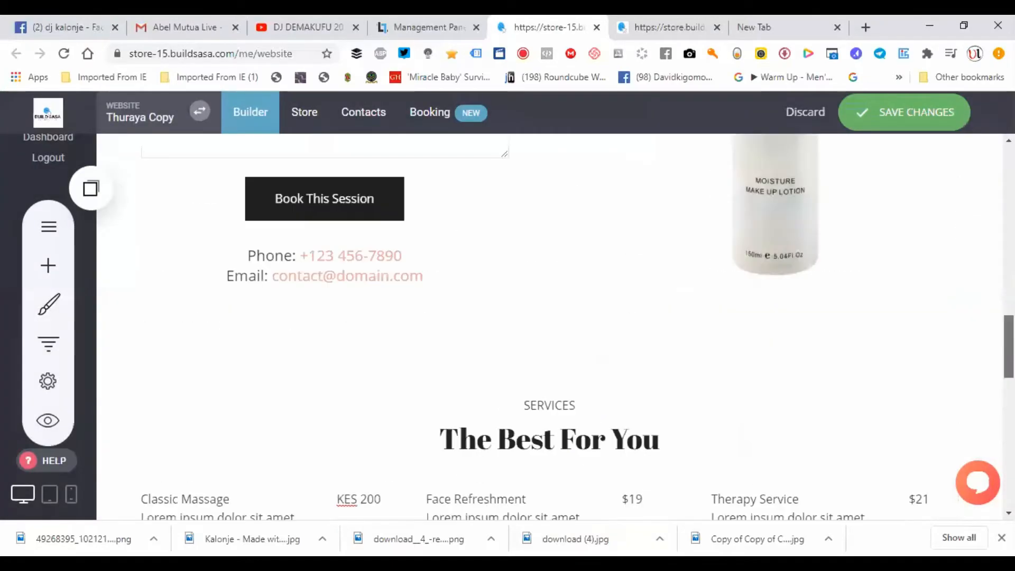
pyautogui.scroll(6, 549, 326)
pyautogui.scroll(5, 549, 326)
pyautogui.scroll(-5, 550, 326)
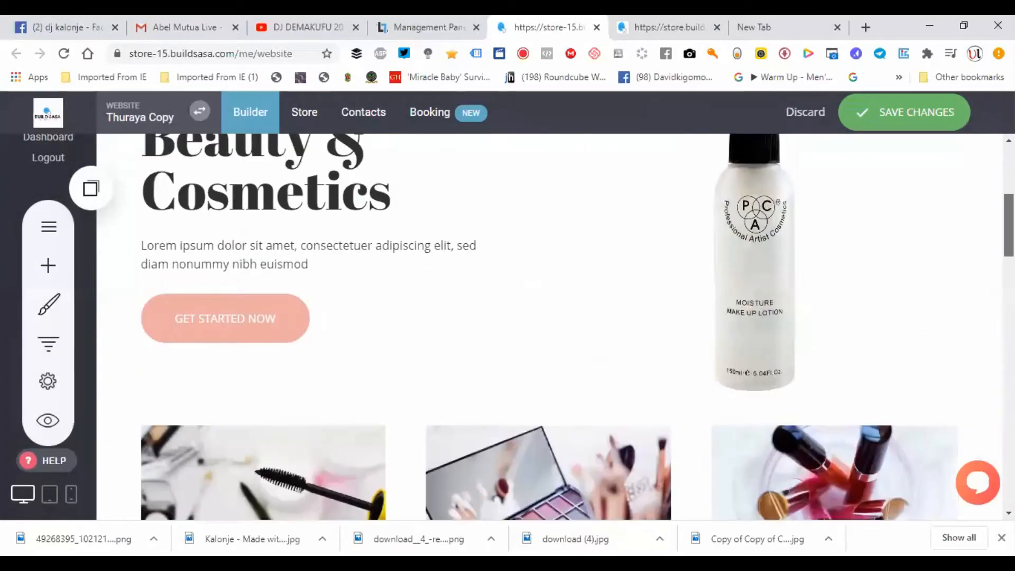
pyautogui.scroll(-10, 306, 410)
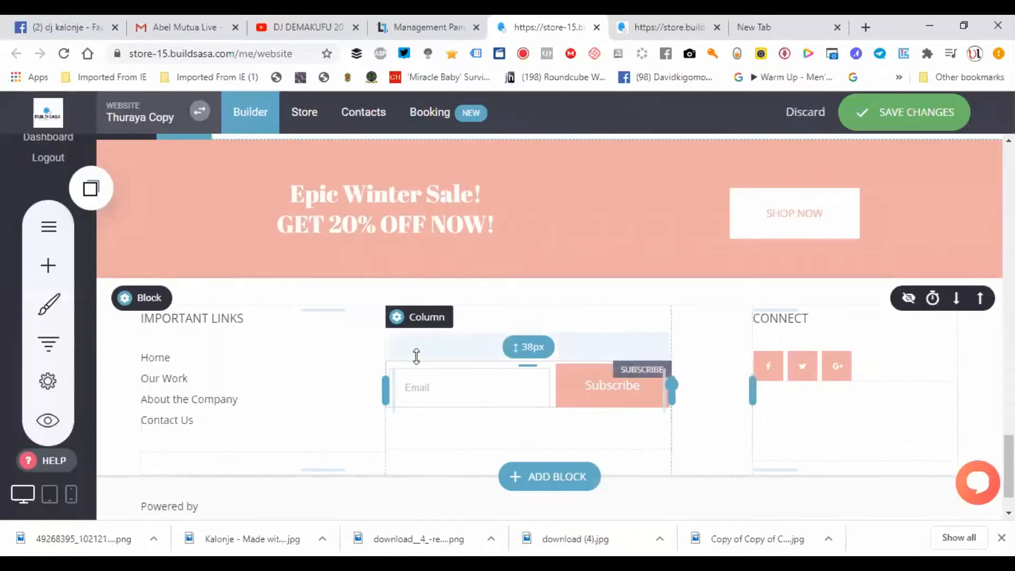
pyautogui.scroll(15, 550, 326)
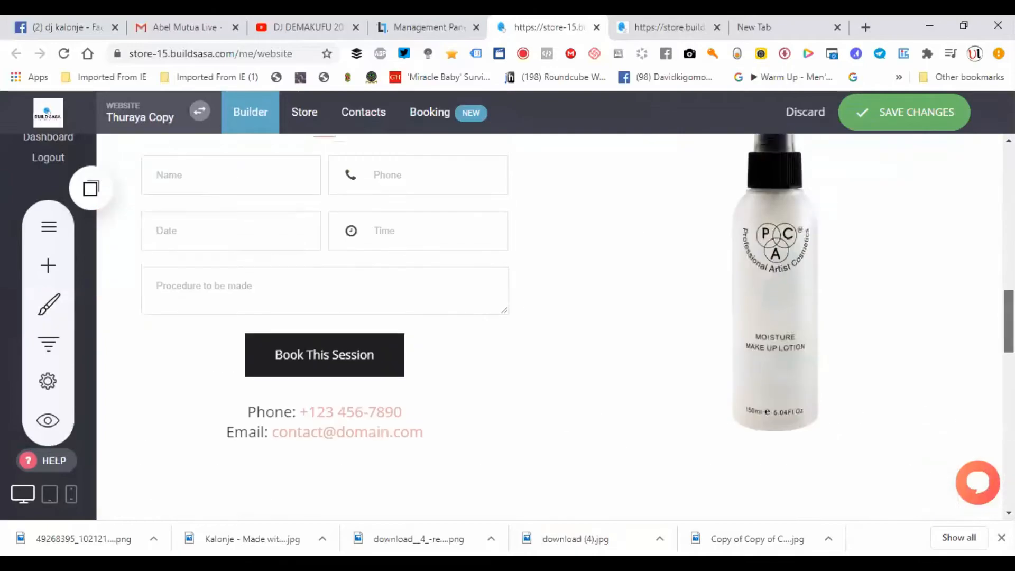
pyautogui.scroll(3, 550, 326)
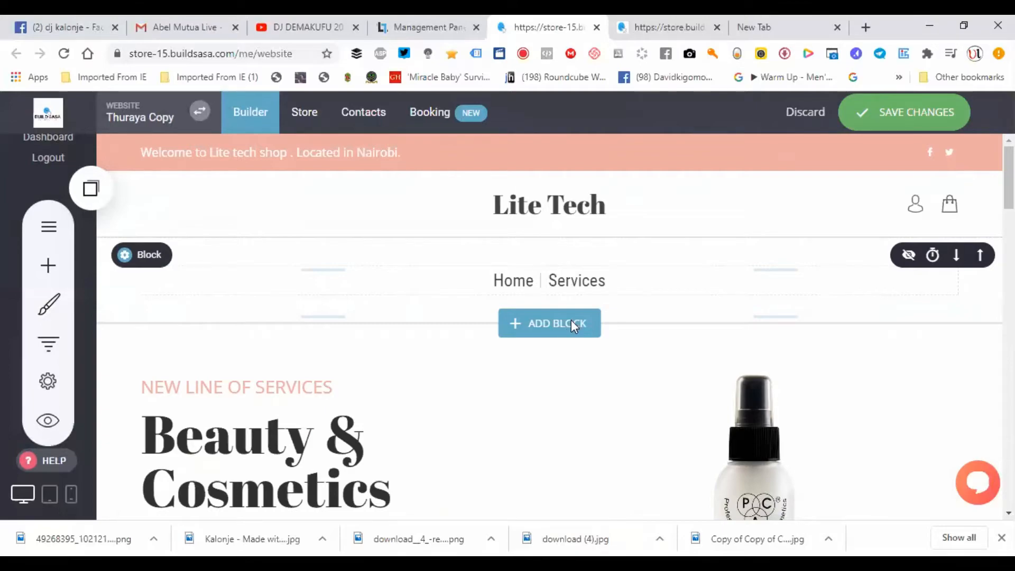
pyautogui.click(574, 324)
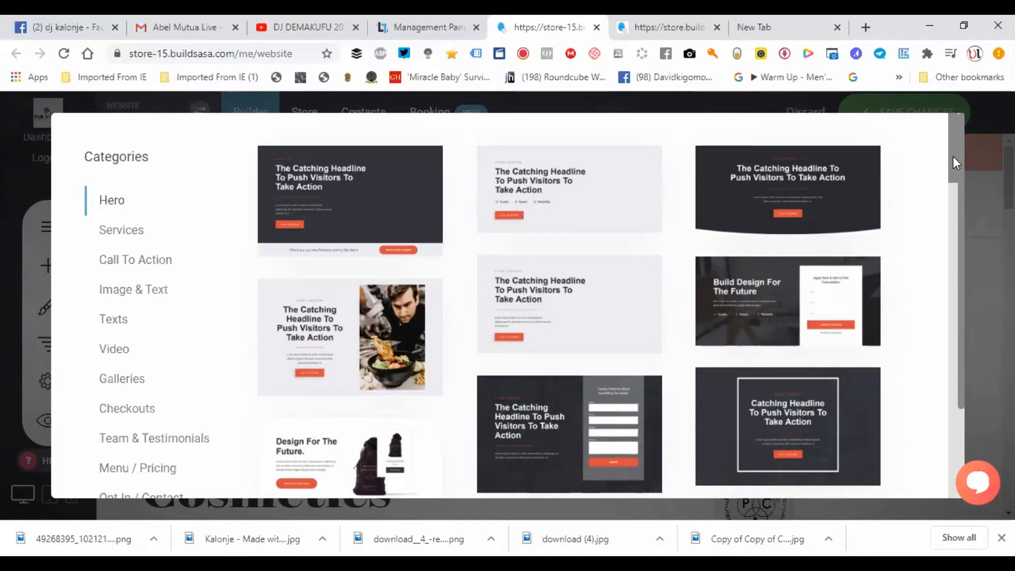
pyautogui.moveTo(953, 156); pyautogui.dragTo(911, 414)
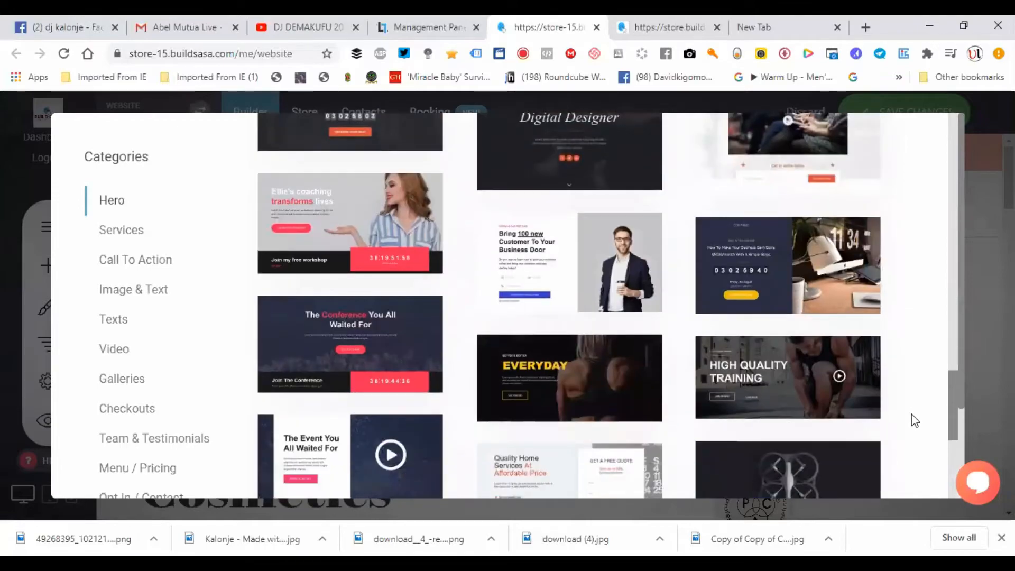
# Switch to the empty browser tab and load alibaba.com in it
pyautogui.click(773, 14)
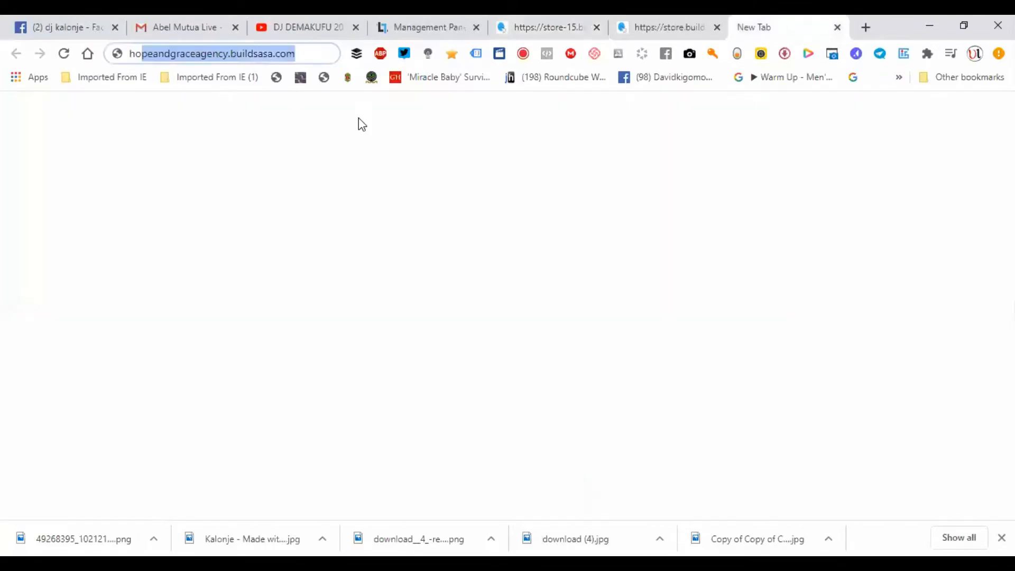
pyautogui.moveTo(308, 48); pyautogui.dragTo(84, 55)
pyautogui.press('BackSpace')
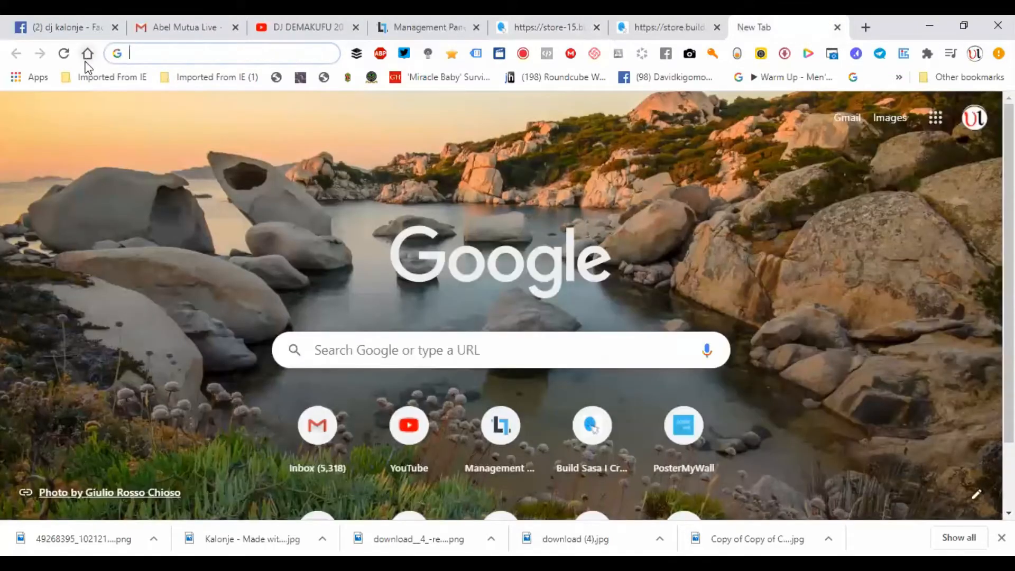
pyautogui.write('Ali')
pyautogui.press('Return')
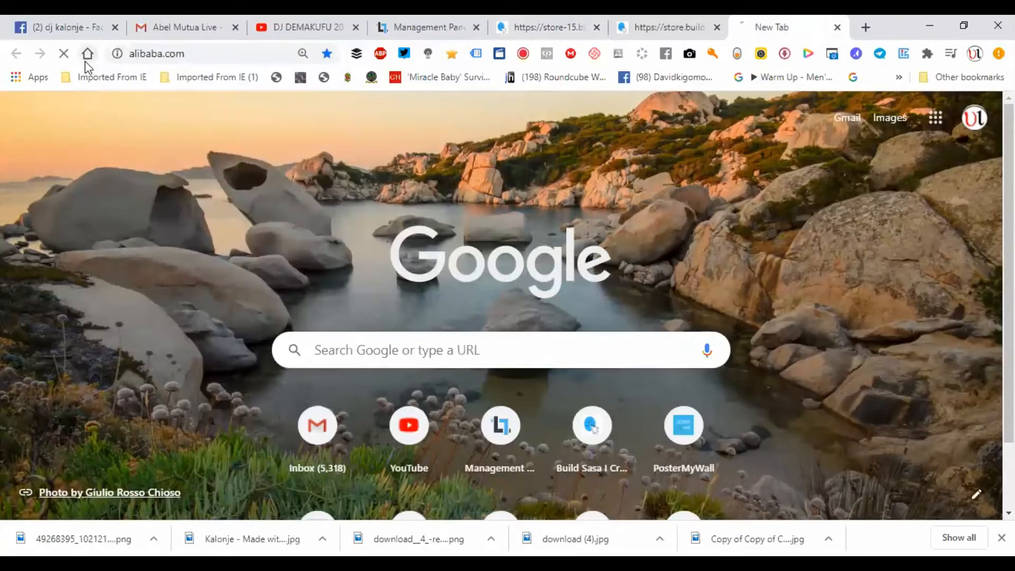
# Open another browser tab and load the jumia.co.ke home page, without the venera path
pyautogui.click(862, 28)
pyautogui.write('jum')
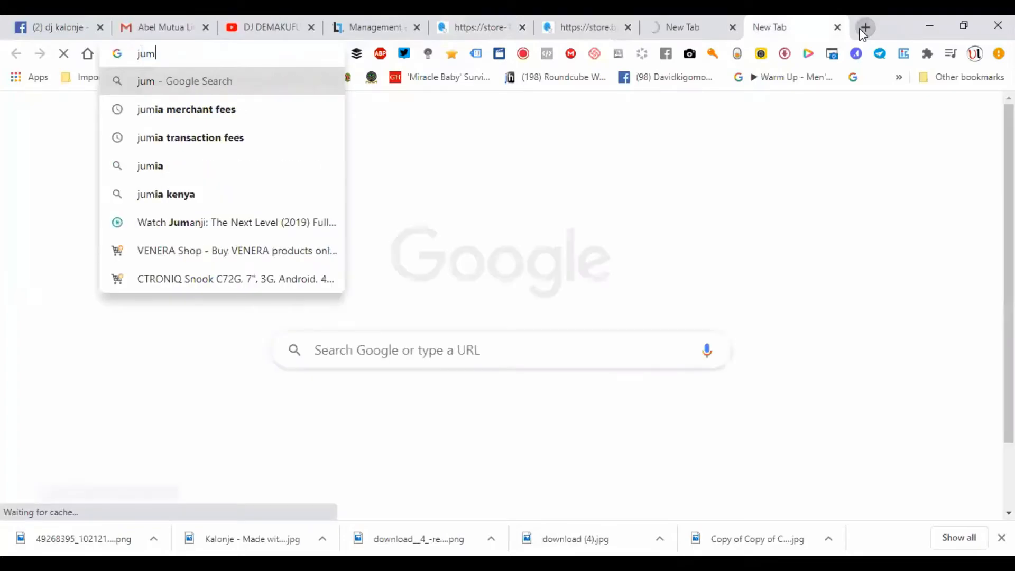
pyautogui.write('ia.co.ke/venera/')
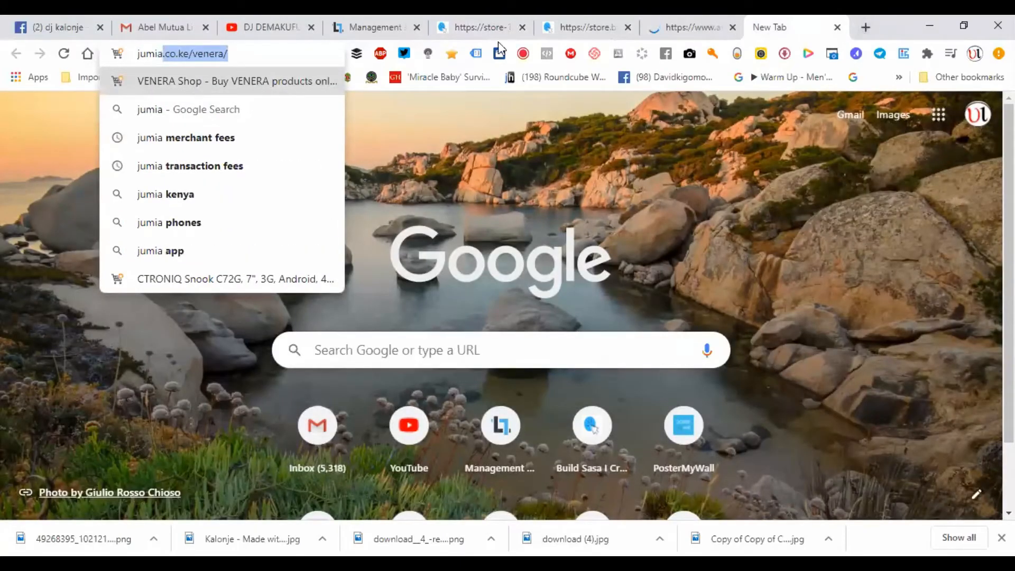
pyautogui.press('End')
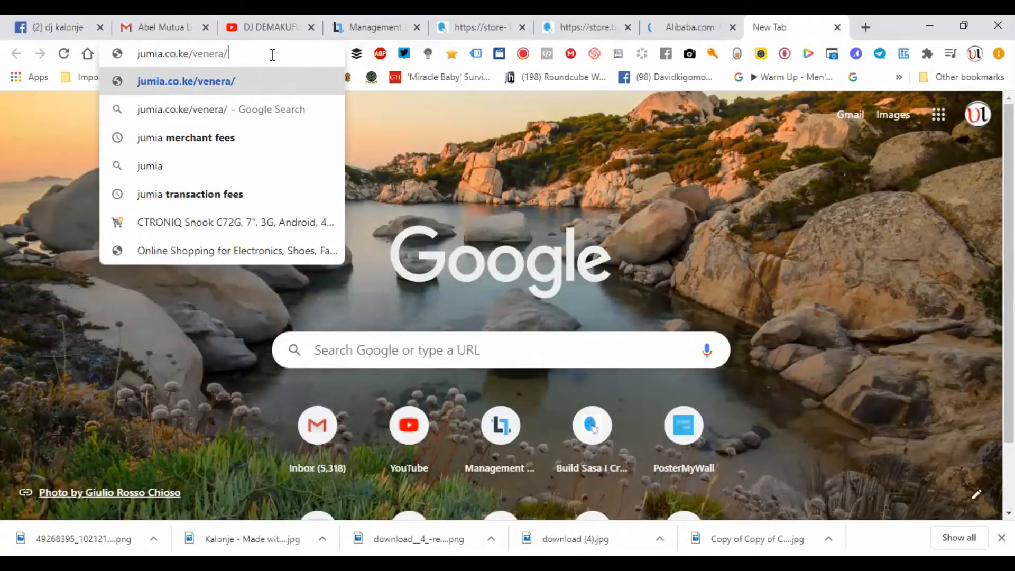
pyautogui.press('BackSpace')
pyautogui.press('BackSpace')
pyautogui.press('BackSpace')
pyautogui.press('BackSpace')
pyautogui.press('BackSpace')
pyautogui.press('BackSpace')
pyautogui.press('BackSpace')
pyautogui.press('Return')
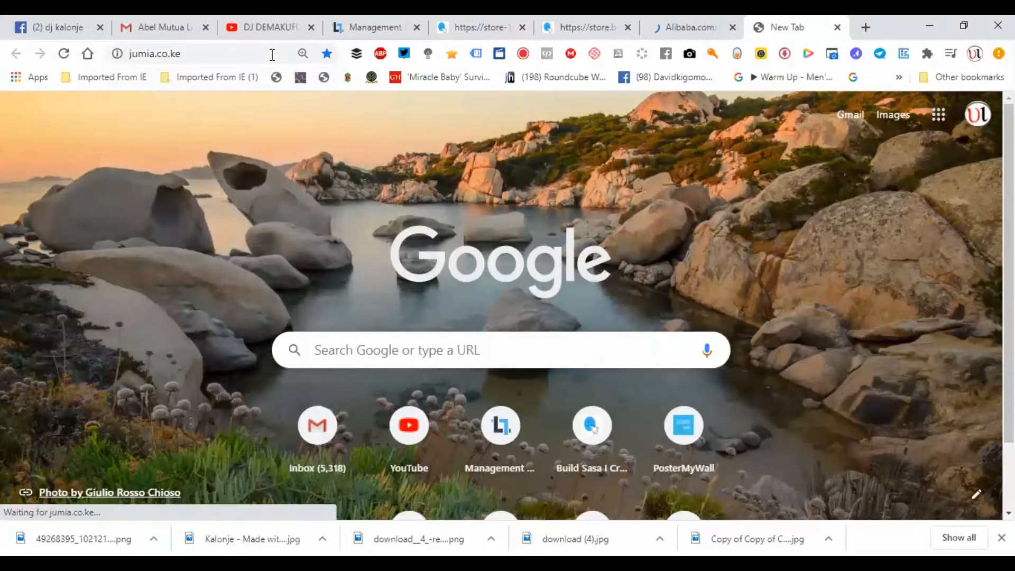
# Examine the banners and layout of the Jumia and Alibaba home pages, dismissing Jumia's Nestle popup
pyautogui.click(658, 16)
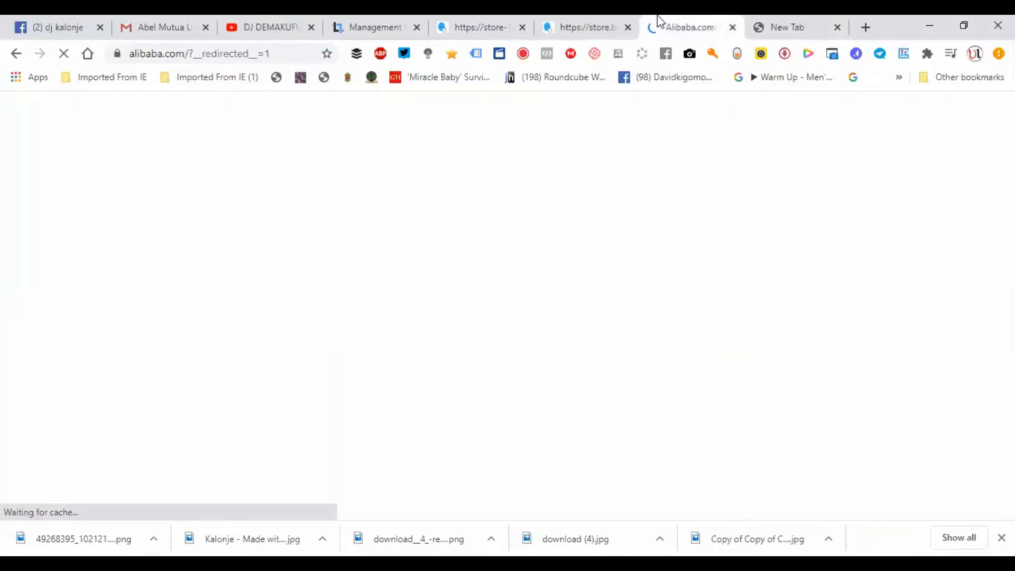
pyautogui.click(810, 21)
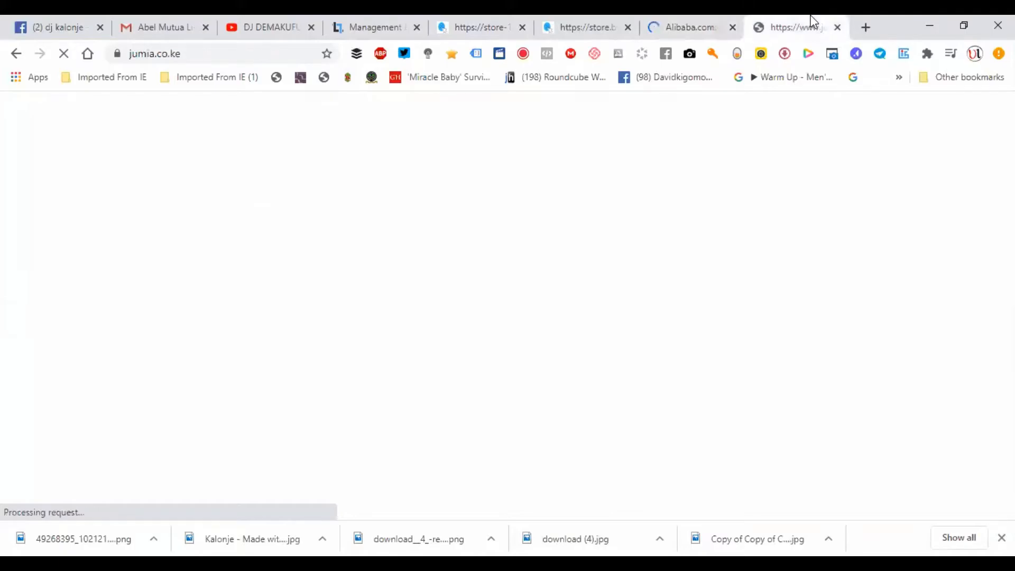
pyautogui.click(696, 16)
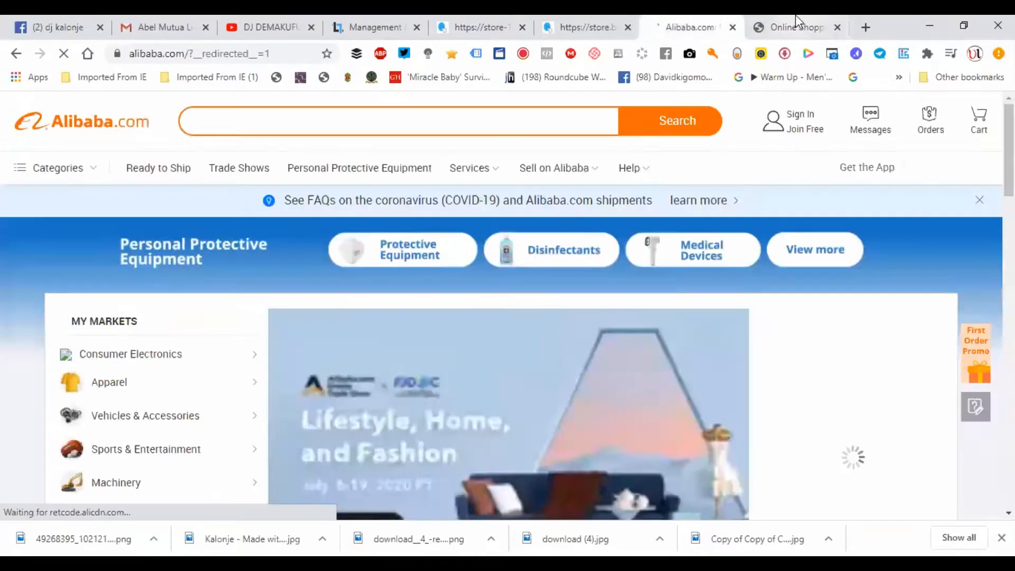
pyautogui.click(795, 15)
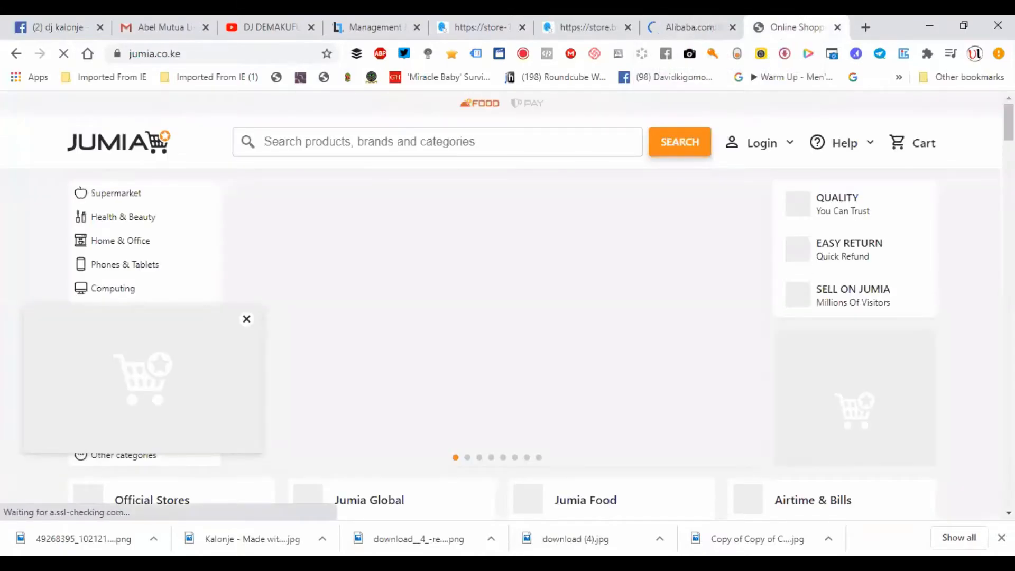
pyautogui.scroll(-2, 579, 248)
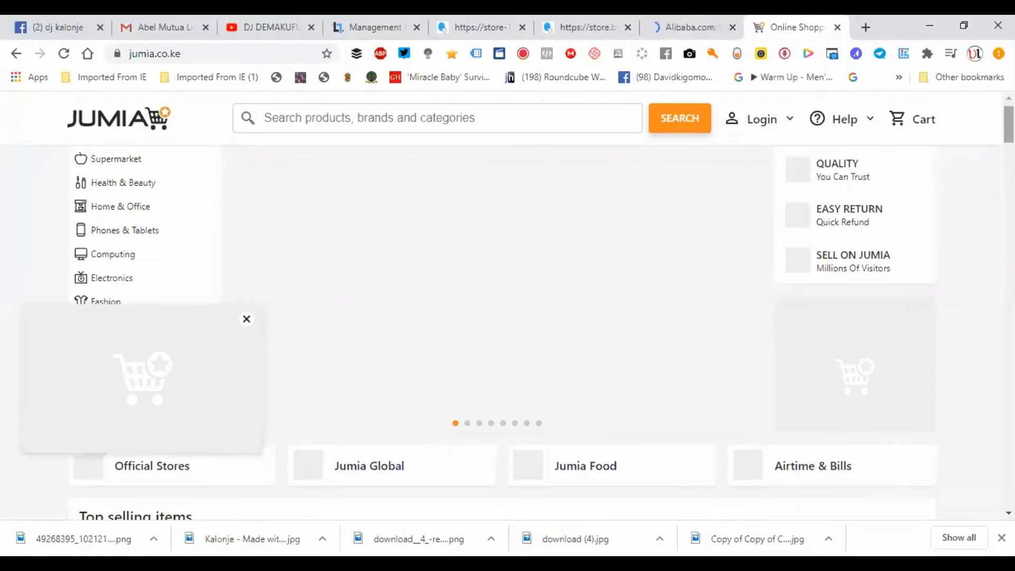
pyautogui.scroll(1, 580, 249)
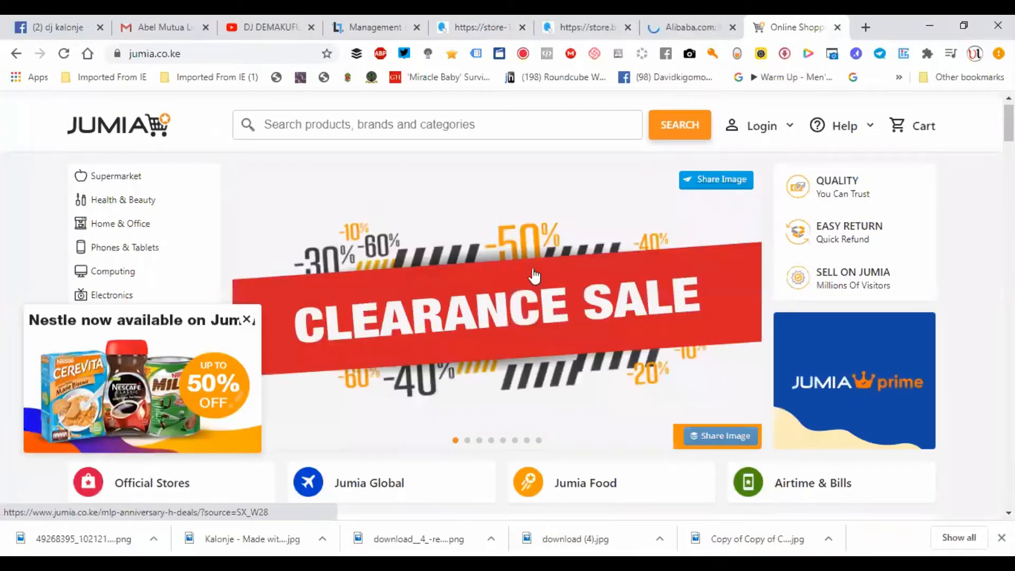
pyautogui.click(247, 321)
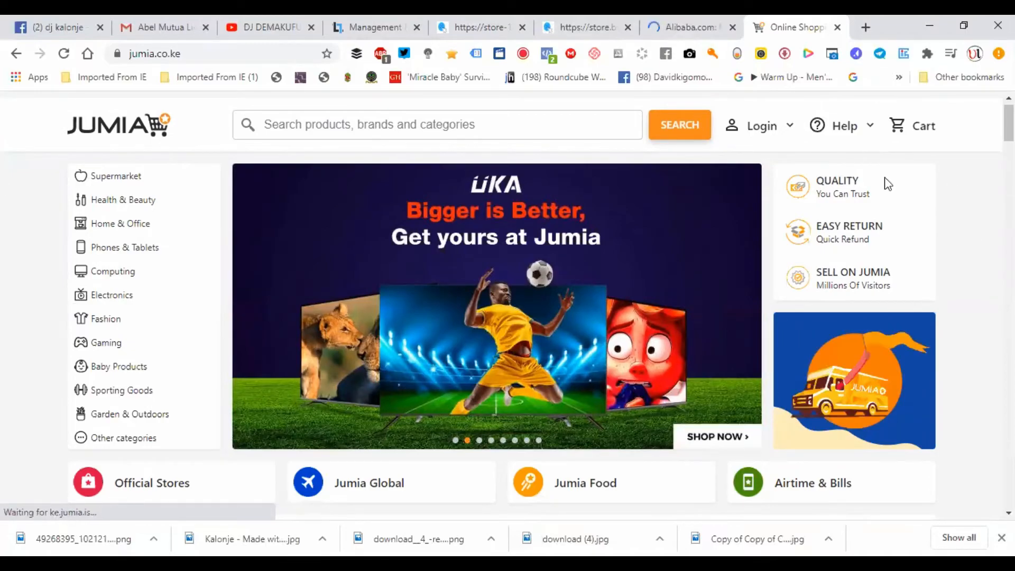
pyautogui.click(740, 23)
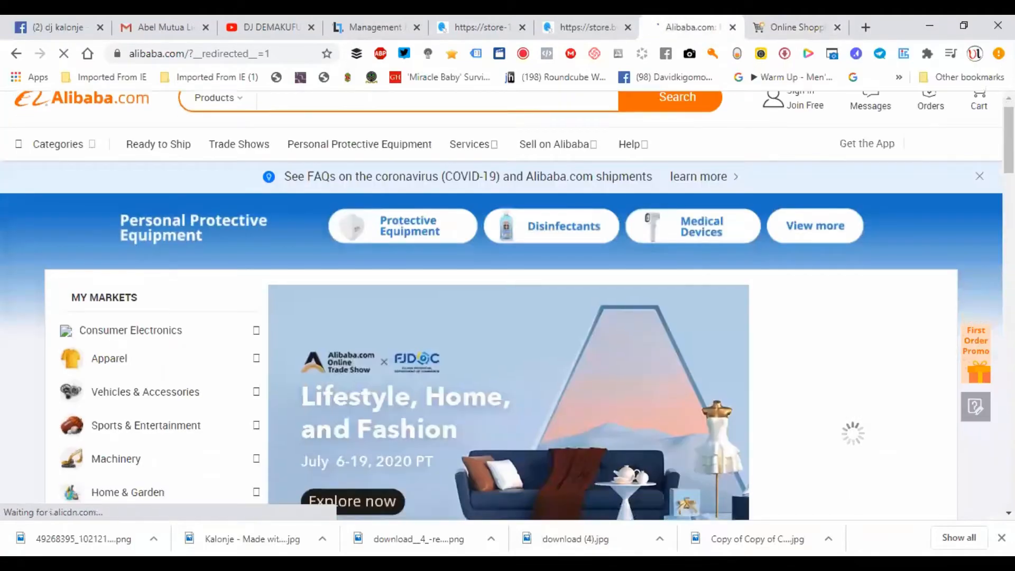
pyautogui.scroll(-2, 442, 233)
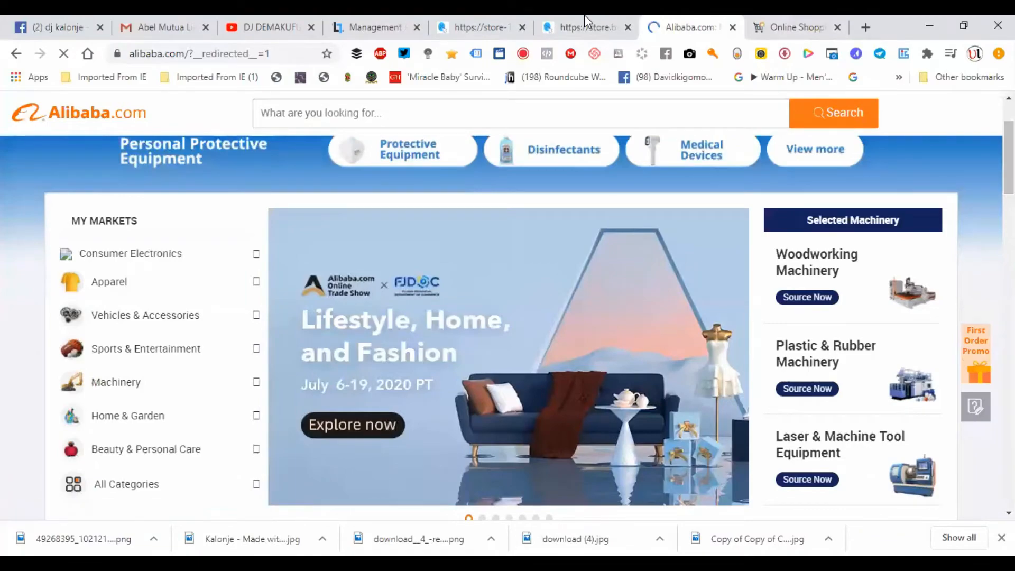
# Return to the website builder and insert the High Quality Training hero block below the navigation
pyautogui.click(584, 21)
pyautogui.click(479, 26)
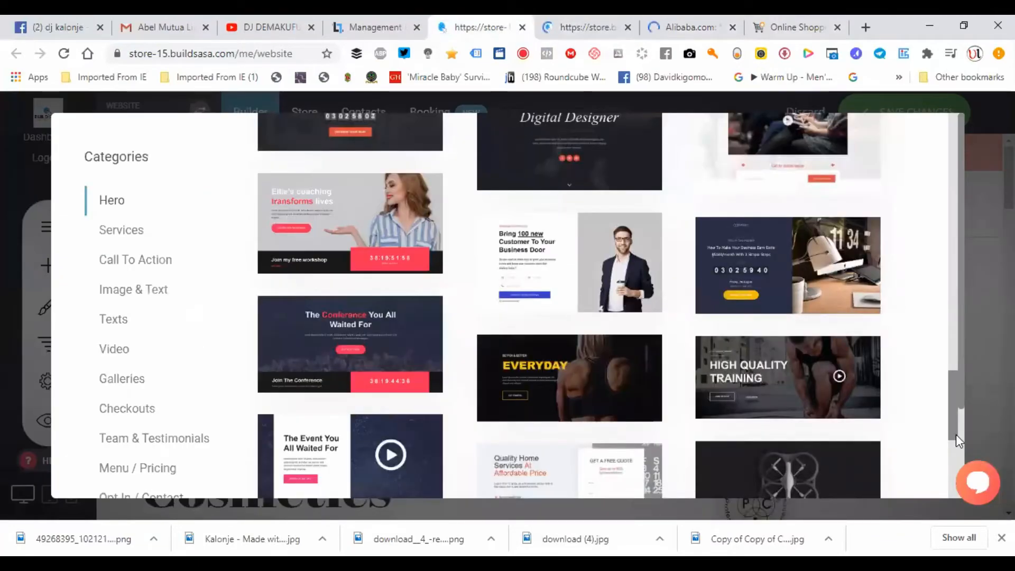
pyautogui.scroll(-2, 953, 408)
pyautogui.scroll(1, 951, 435)
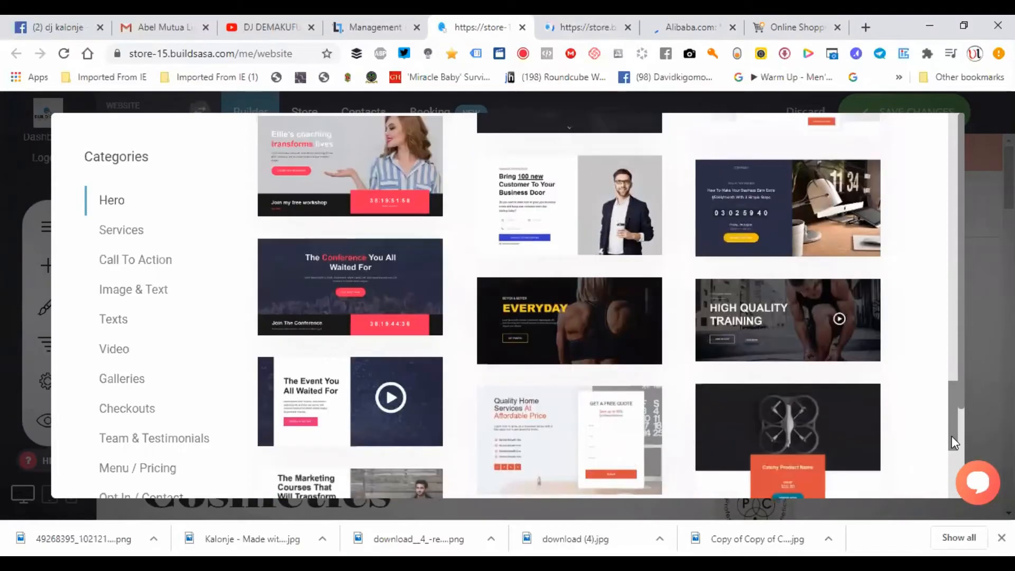
pyautogui.moveTo(951, 437); pyautogui.dragTo(950, 414)
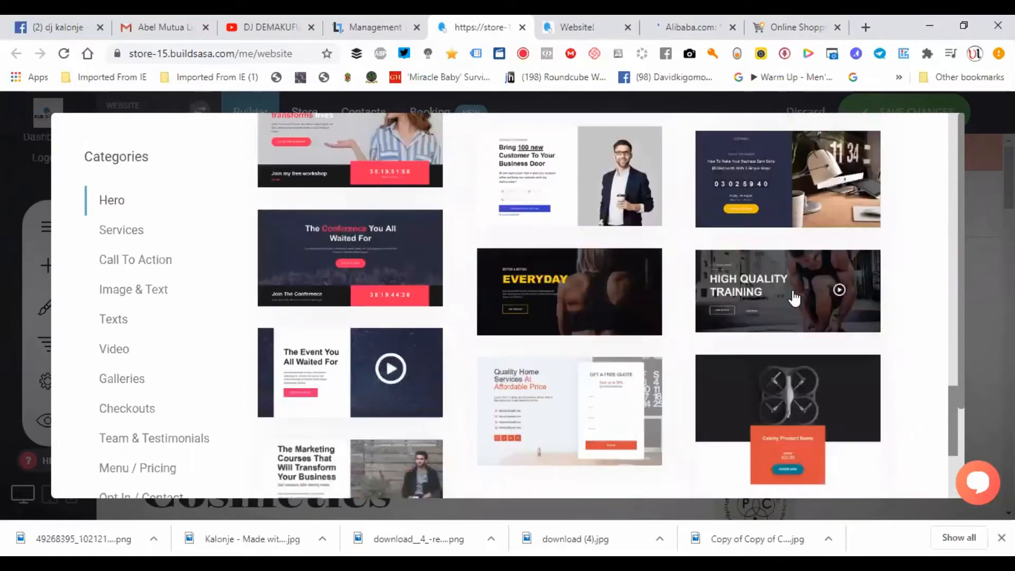
pyautogui.click(801, 306)
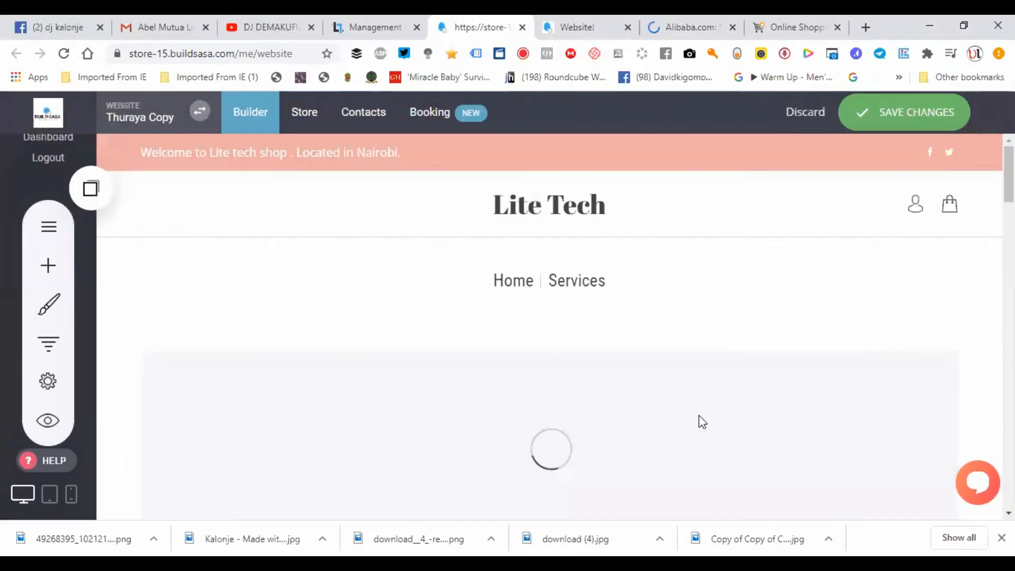
# Insert the red four-column Our Services block from the Services category between the hero and the Beauty & Cosmetics section
pyautogui.scroll(-3, 497, 297)
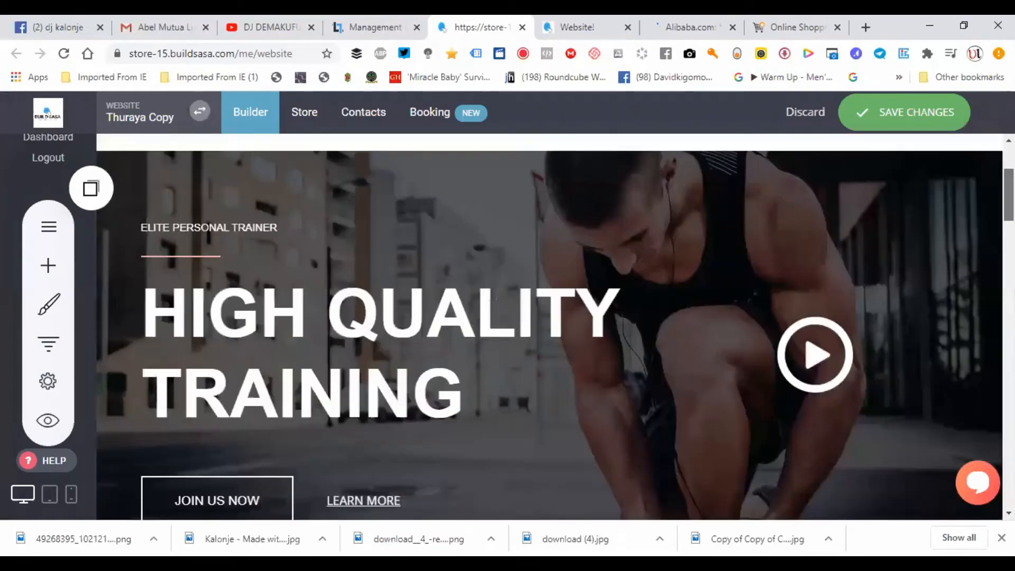
pyautogui.scroll(-1, 549, 326)
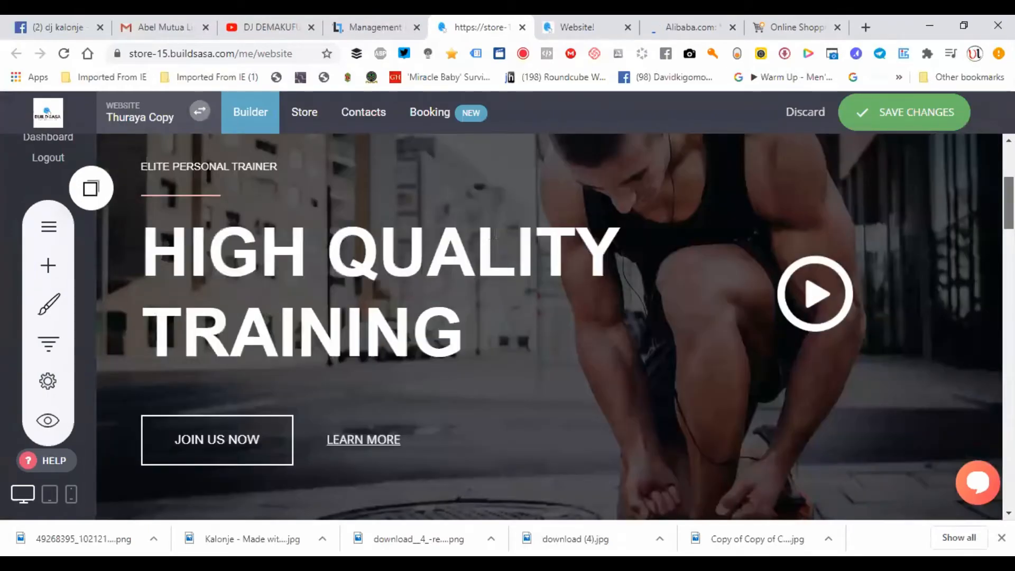
pyautogui.scroll(-1, 549, 326)
pyautogui.scroll(-3, 490, 297)
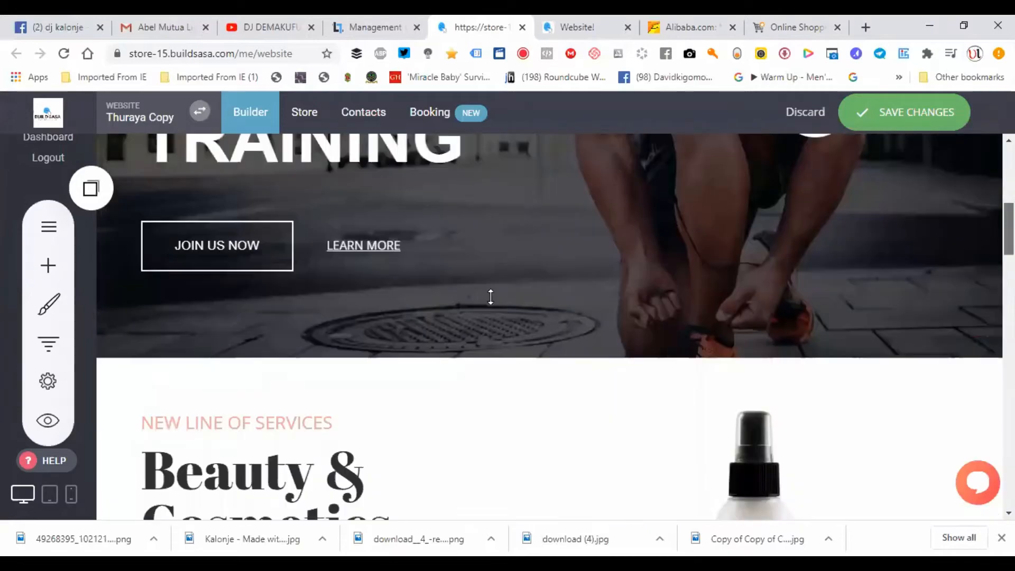
pyautogui.scroll(-3, 580, 243)
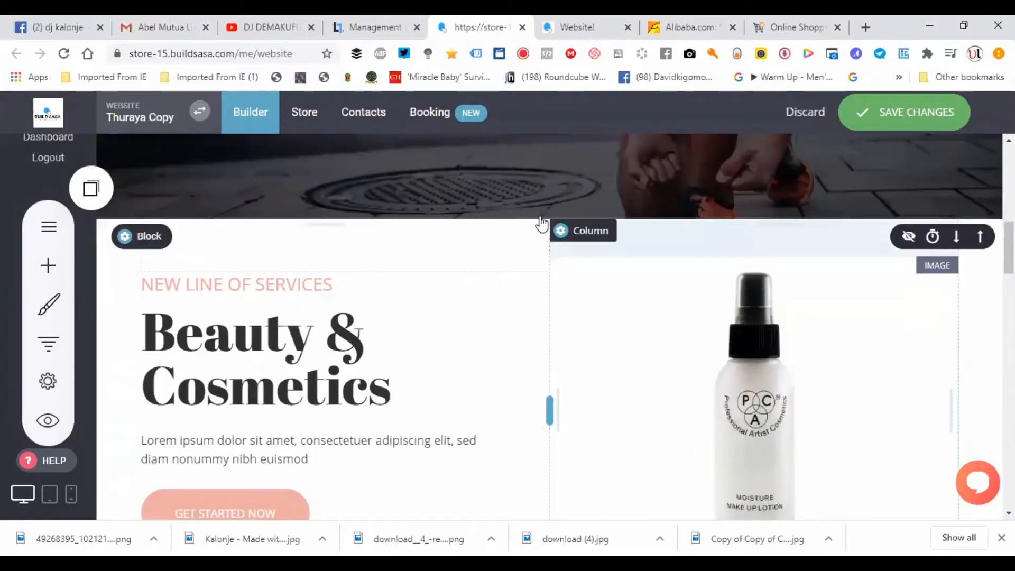
pyautogui.click(106, 234)
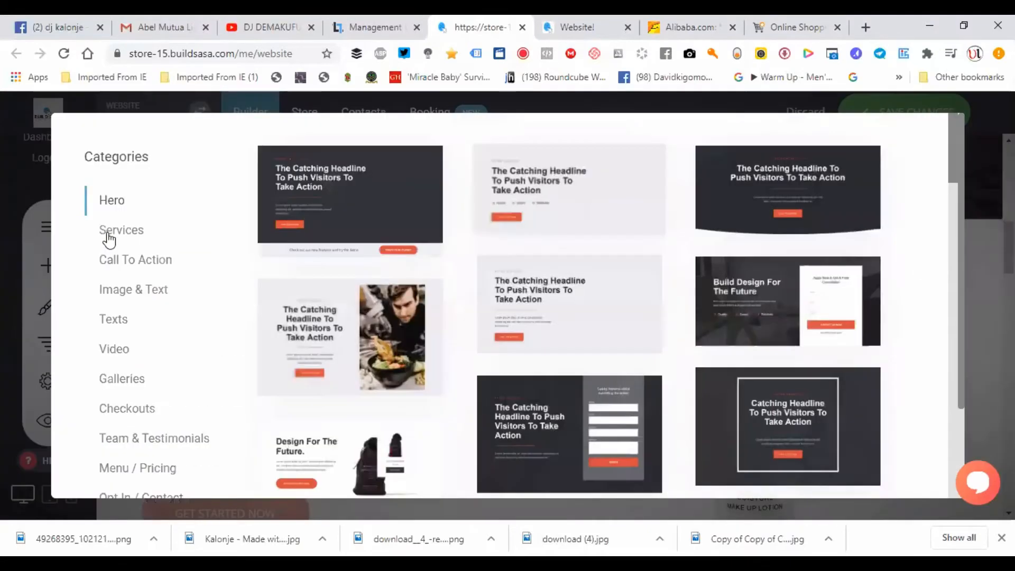
pyautogui.click(107, 235)
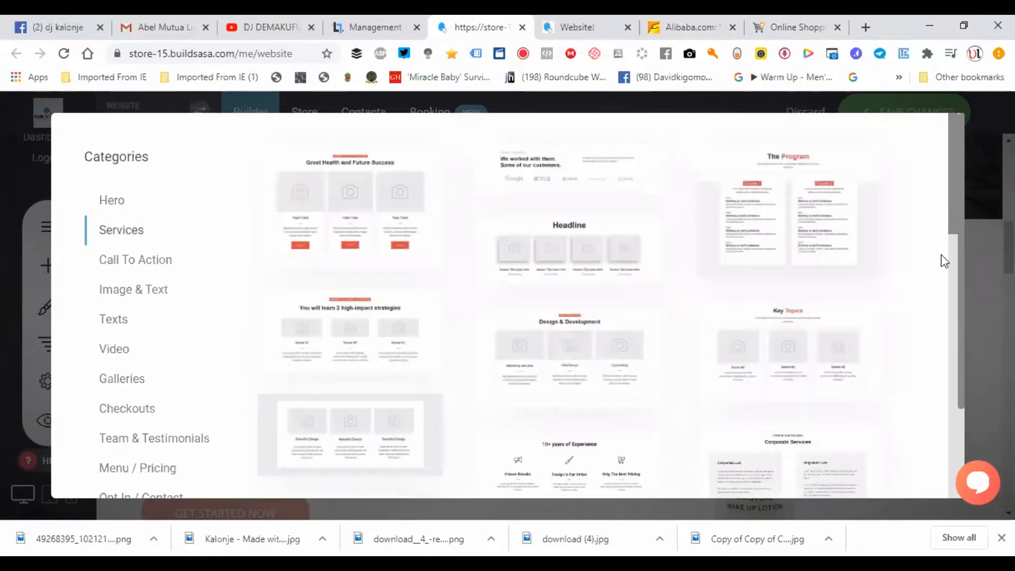
pyautogui.scroll(-5, 938, 349)
pyautogui.scroll(-4, 926, 420)
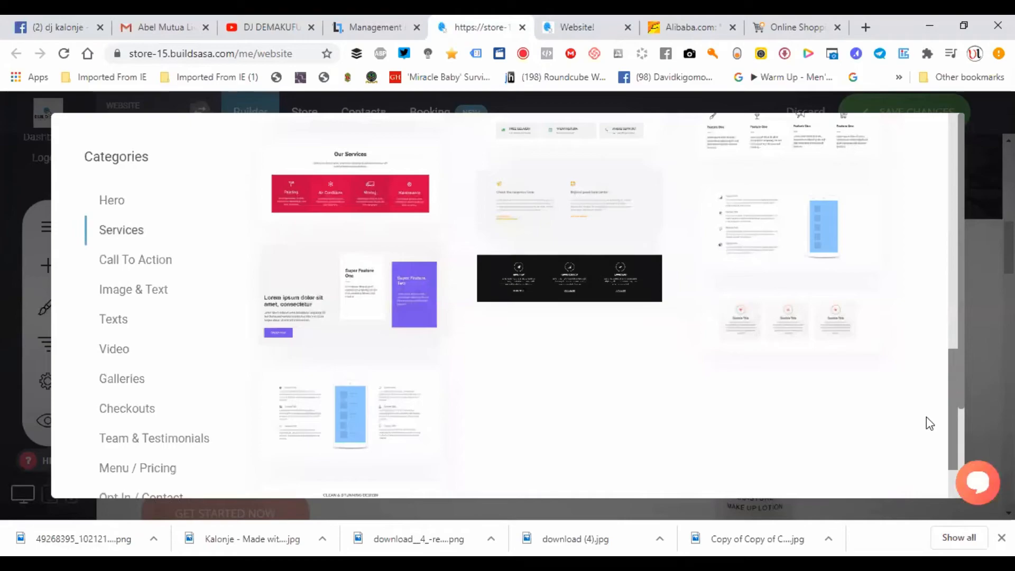
pyautogui.scroll(3, 915, 312)
pyautogui.scroll(-1, 936, 376)
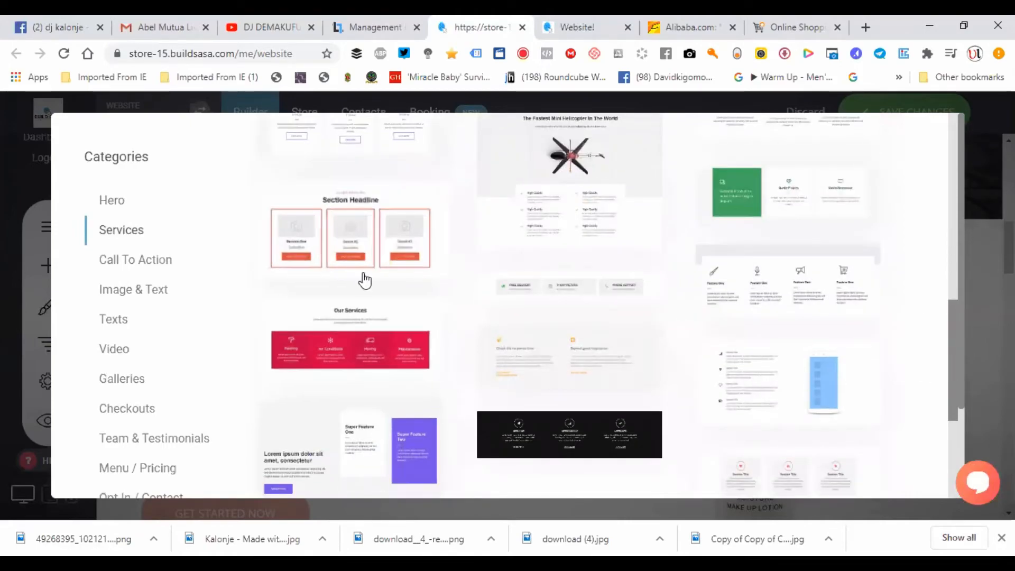
pyautogui.click(346, 327)
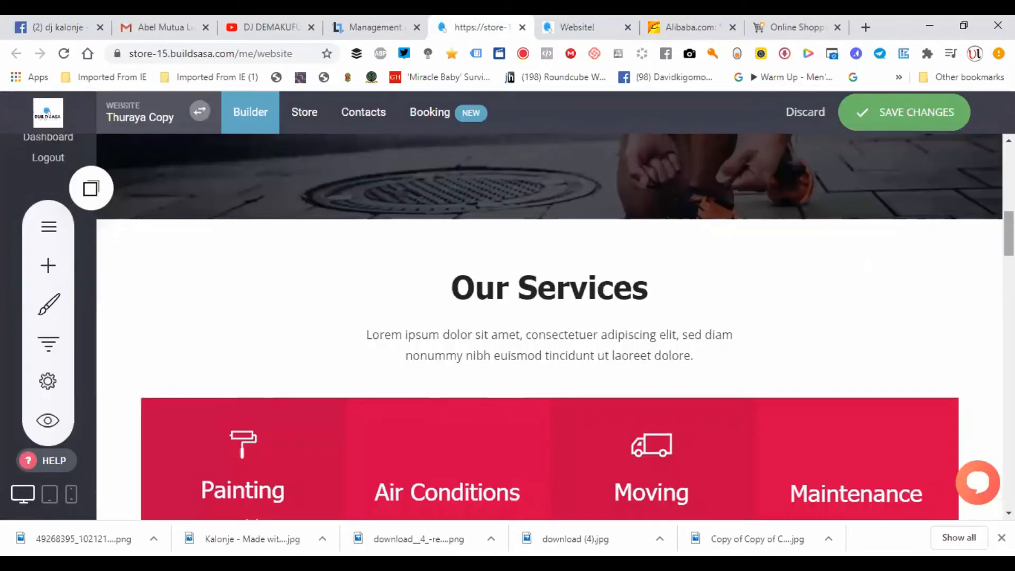
# Review the four columns of the Our Services block and the Beauty & Cosmetics section beneath it
pyautogui.scroll(-4, 550, 317)
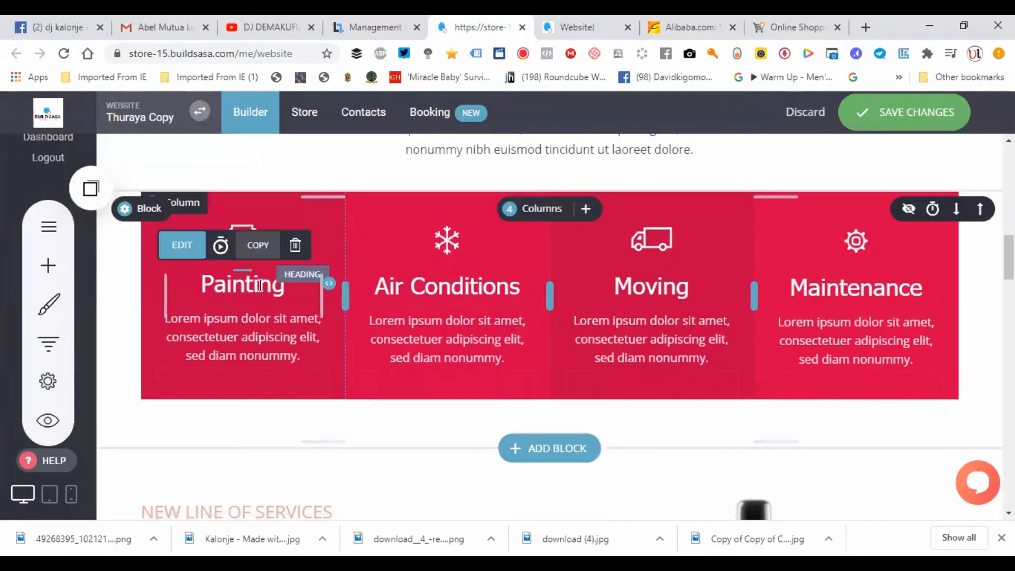
pyautogui.click(297, 291)
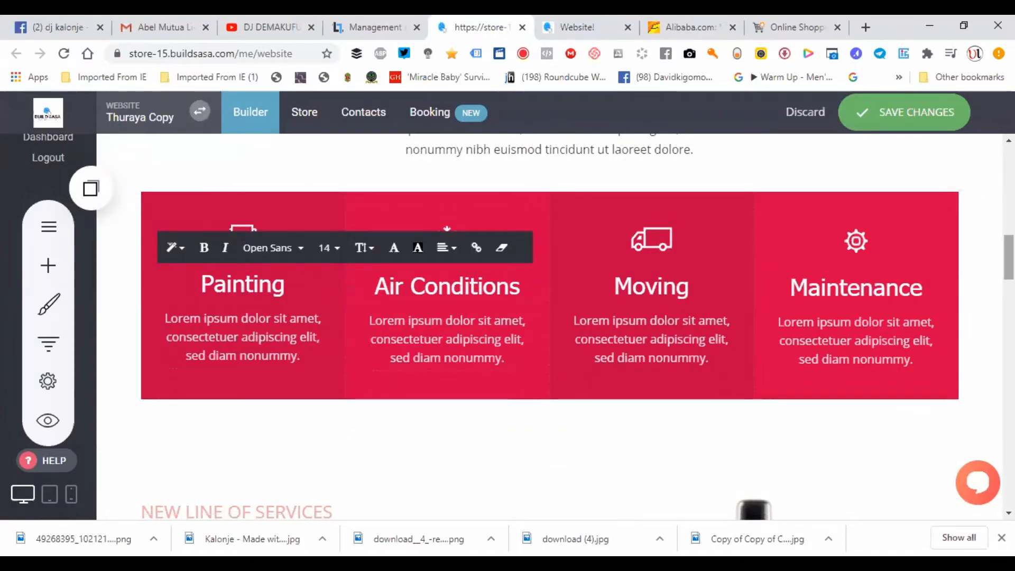
pyautogui.scroll(2, 550, 317)
pyautogui.scroll(-5, 549, 317)
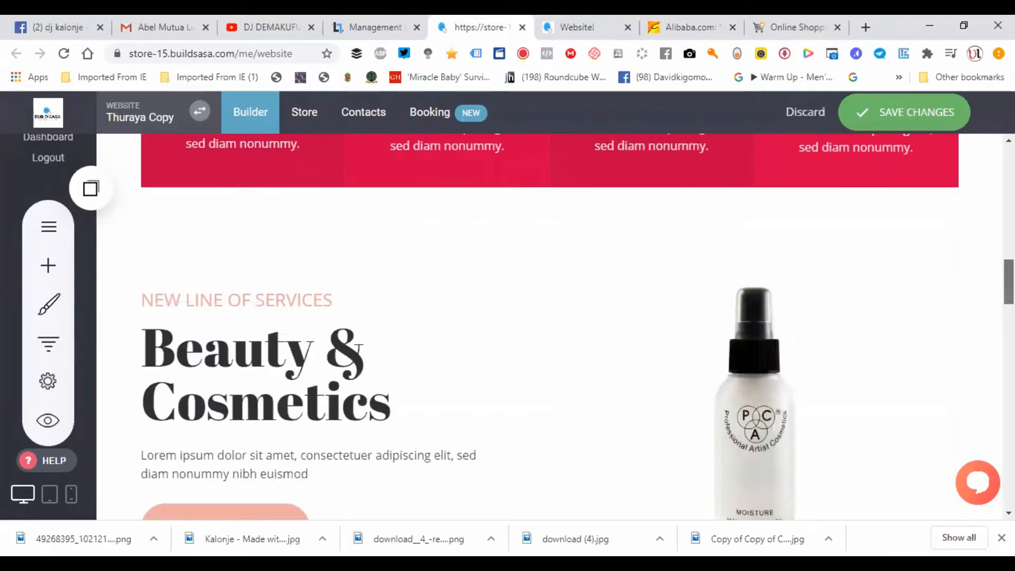
pyautogui.scroll(6, 550, 317)
pyautogui.scroll(-8, 546, 319)
pyautogui.scroll(3, 545, 318)
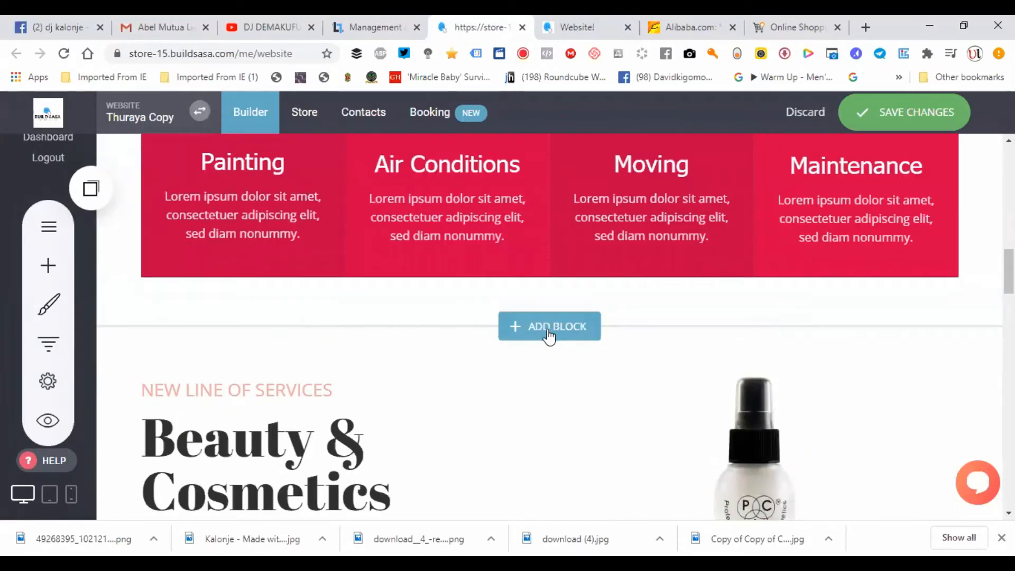
# Insert the Image & Text block with alternating catchy-headline cards and image placeholders below the Our Services block
pyautogui.click(547, 334)
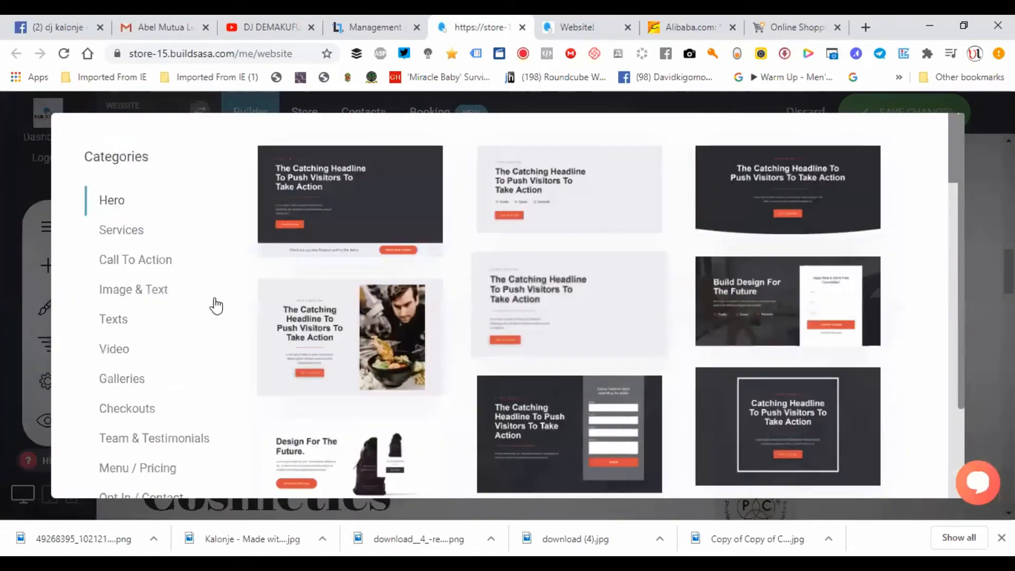
pyautogui.click(142, 291)
pyautogui.click(158, 261)
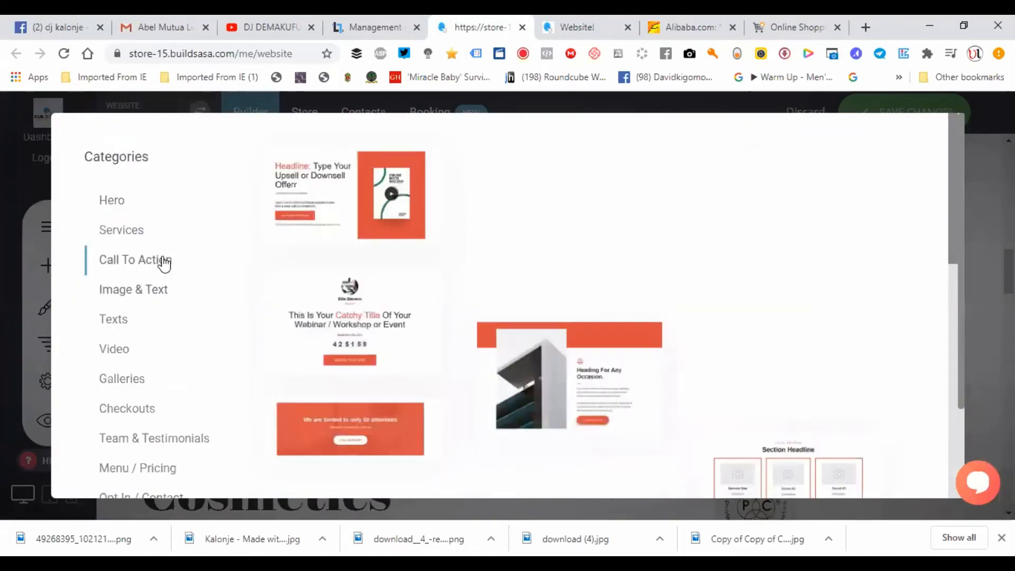
pyautogui.click(149, 294)
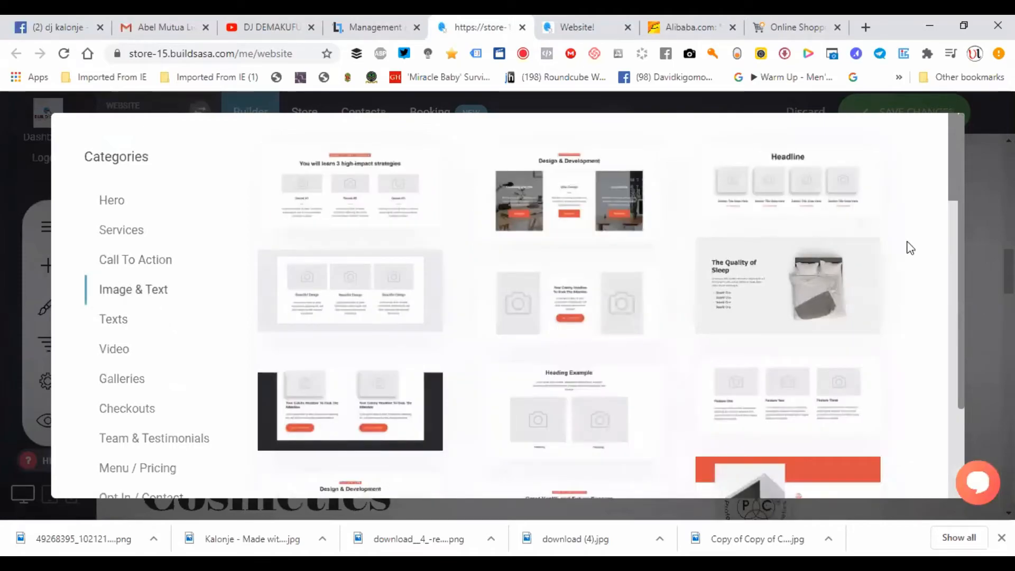
pyautogui.scroll(-1, 953, 180)
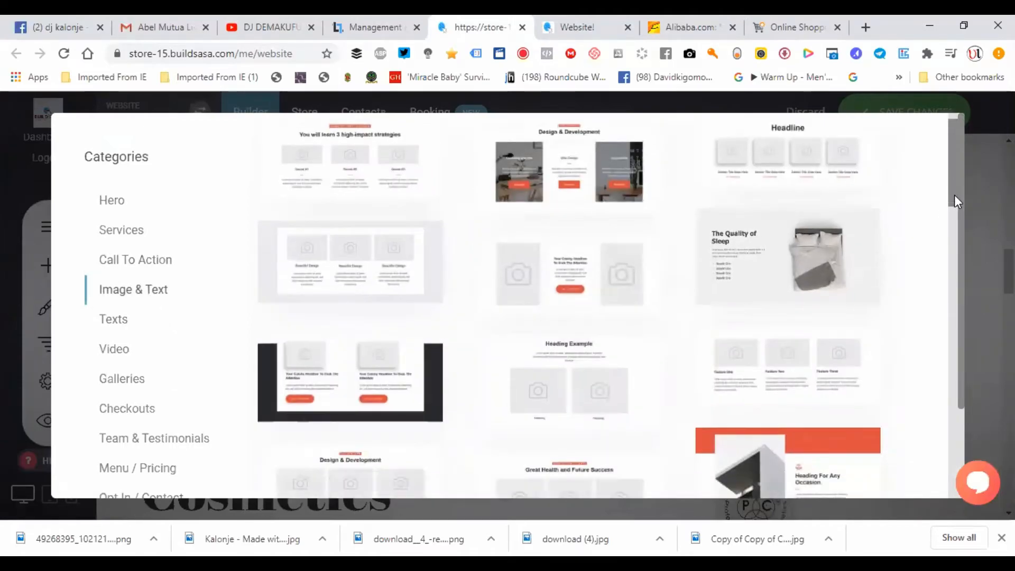
pyautogui.moveTo(953, 194); pyautogui.dragTo(941, 335)
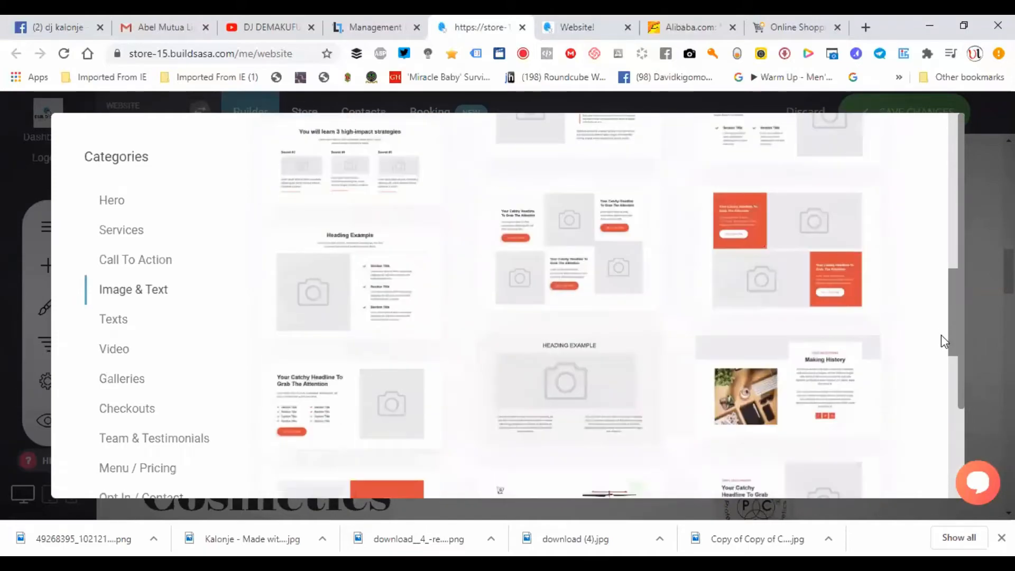
pyautogui.click(562, 260)
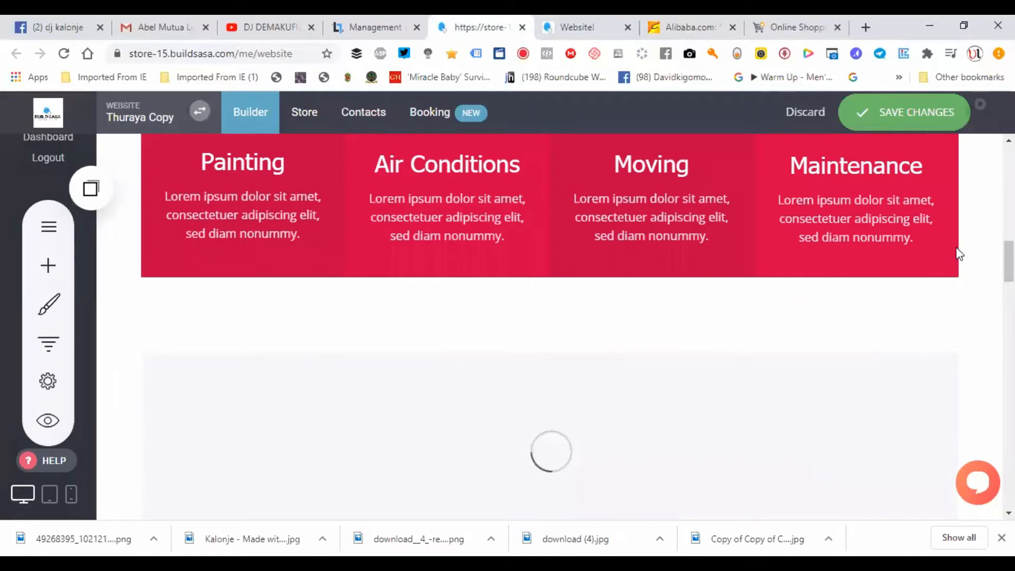
pyautogui.scroll(-4, 283, 362)
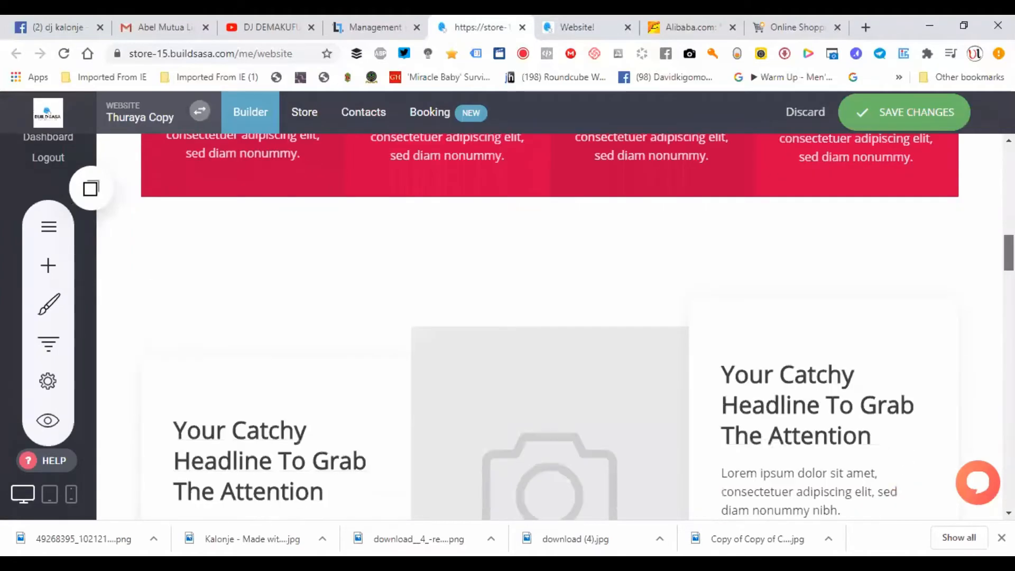
pyautogui.scroll(2, 282, 362)
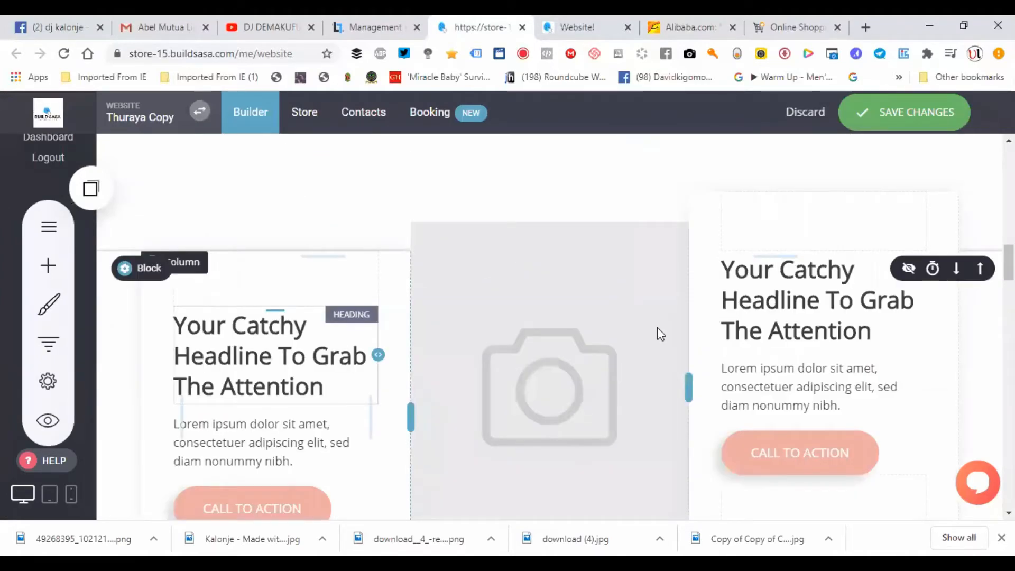
# Delete the empty spacer row and both headline-and-image rows of the Image & Text layout below Our Services
pyautogui.scroll(1, 322, 354)
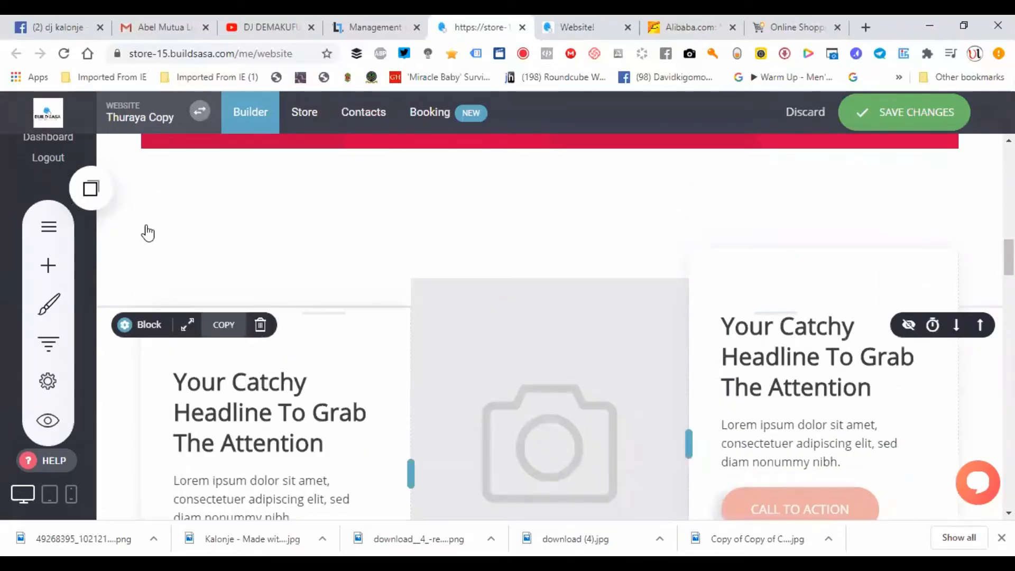
pyautogui.moveTo(148, 213)
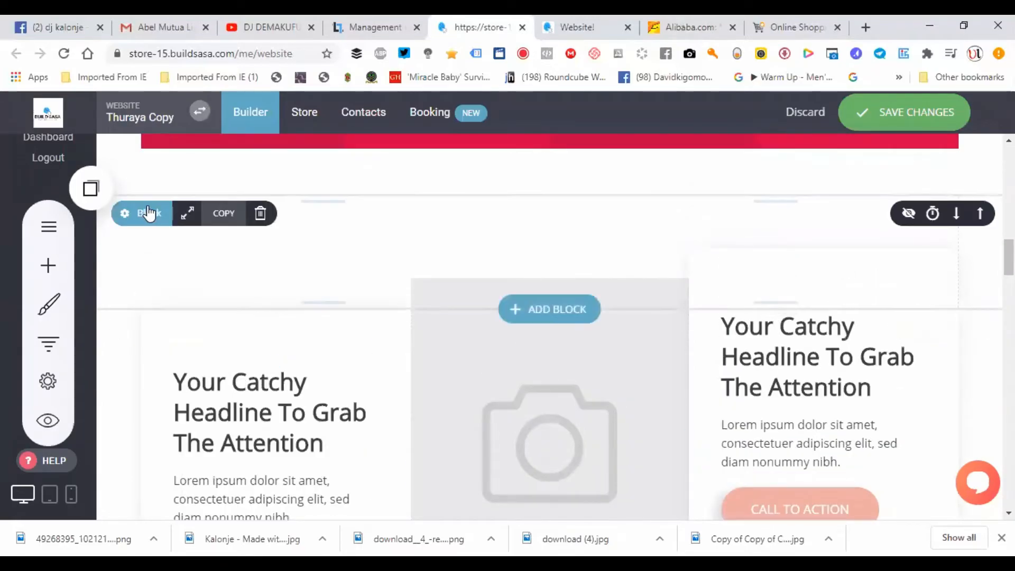
pyautogui.click(260, 213)
pyautogui.click(569, 361)
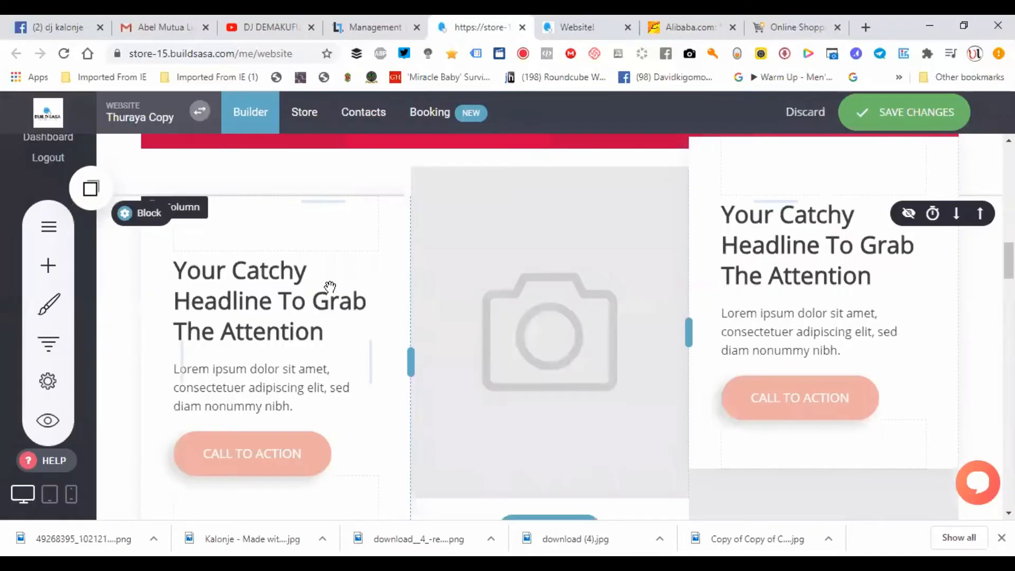
pyautogui.moveTo(153, 221)
pyautogui.click(260, 214)
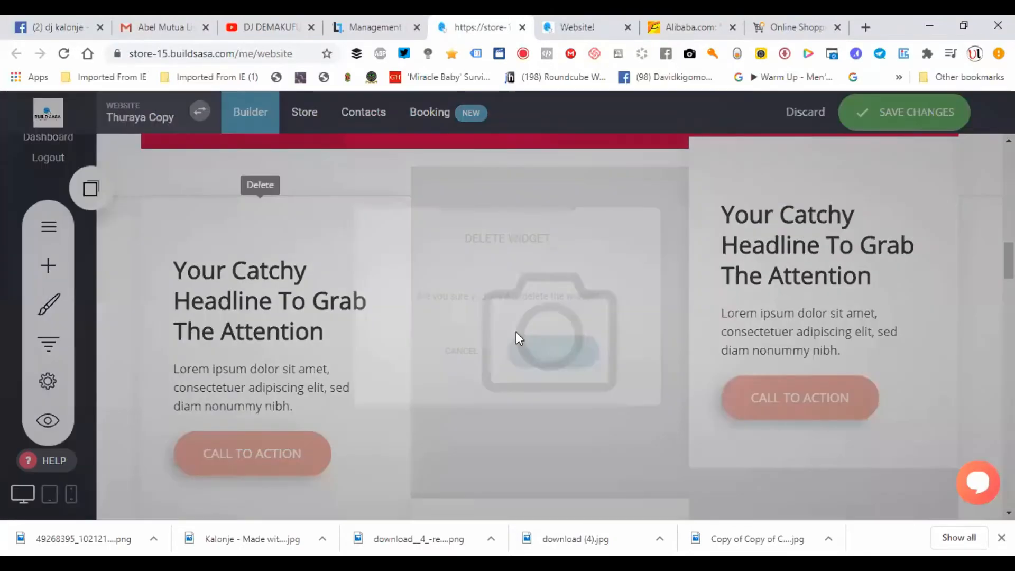
pyautogui.press('Return')
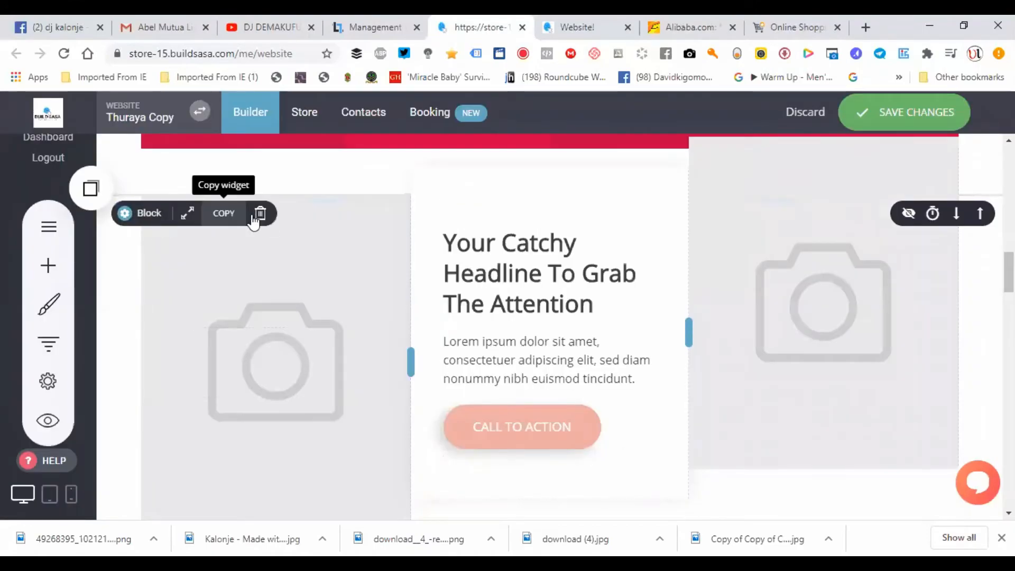
pyautogui.click(260, 213)
pyautogui.click(598, 348)
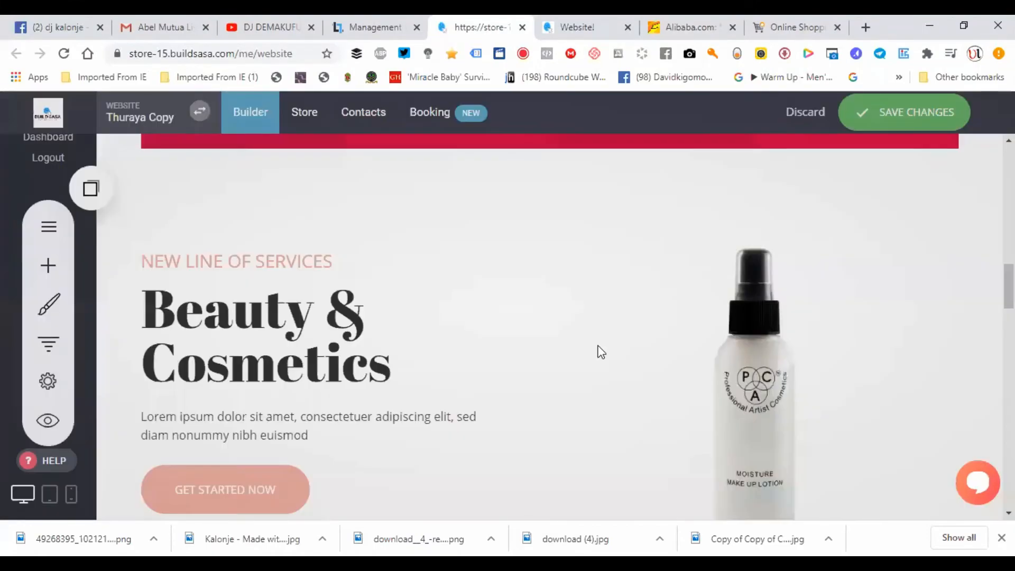
# Insert the Image & Text block titled "You will learn 3 high-impact strategies" between Our Services and the Beauty & Cosmetics section
pyautogui.scroll(2, 594, 266)
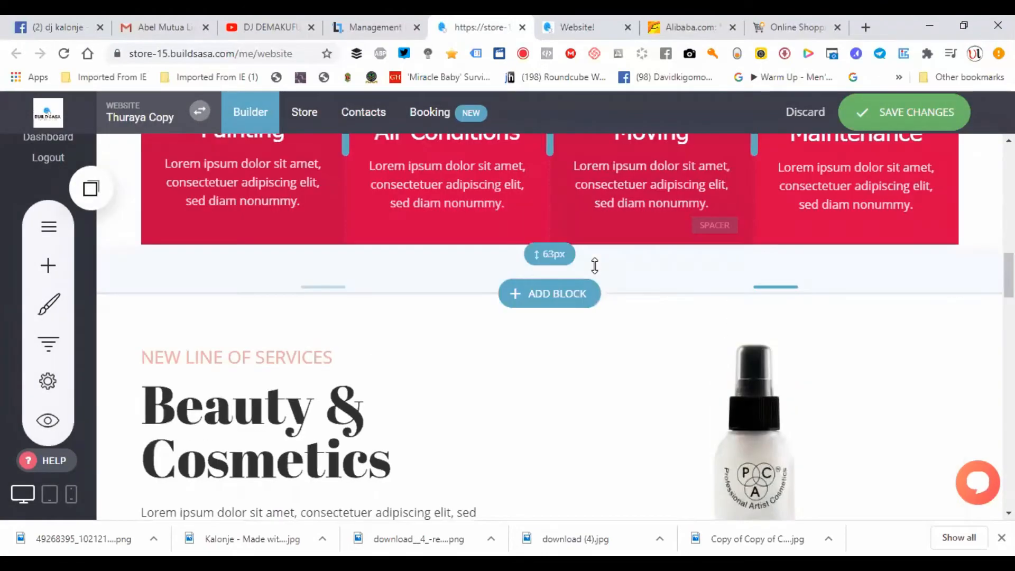
pyautogui.click(568, 293)
pyautogui.click(132, 290)
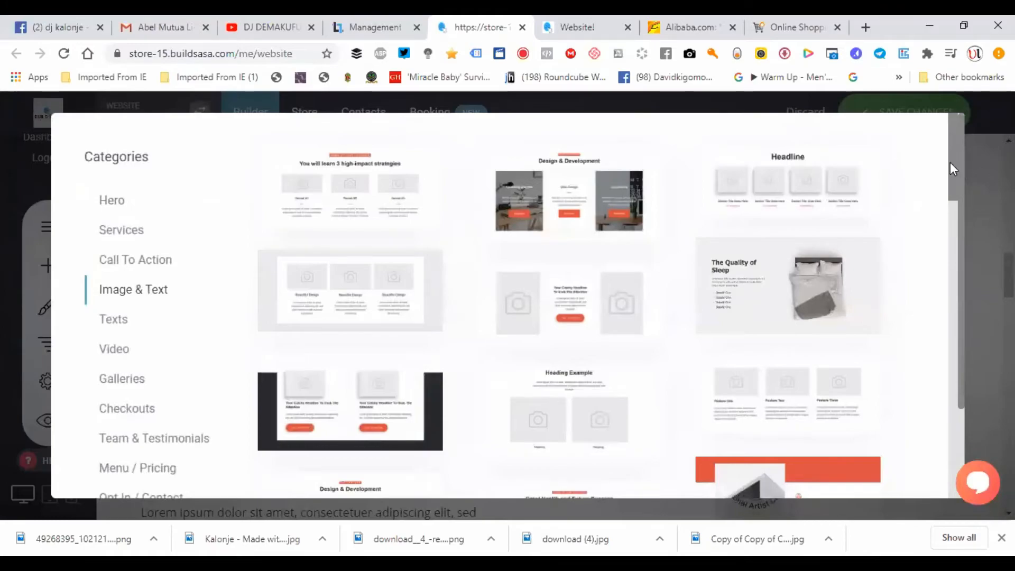
pyautogui.scroll(-3, 949, 254)
pyautogui.scroll(-3, 948, 340)
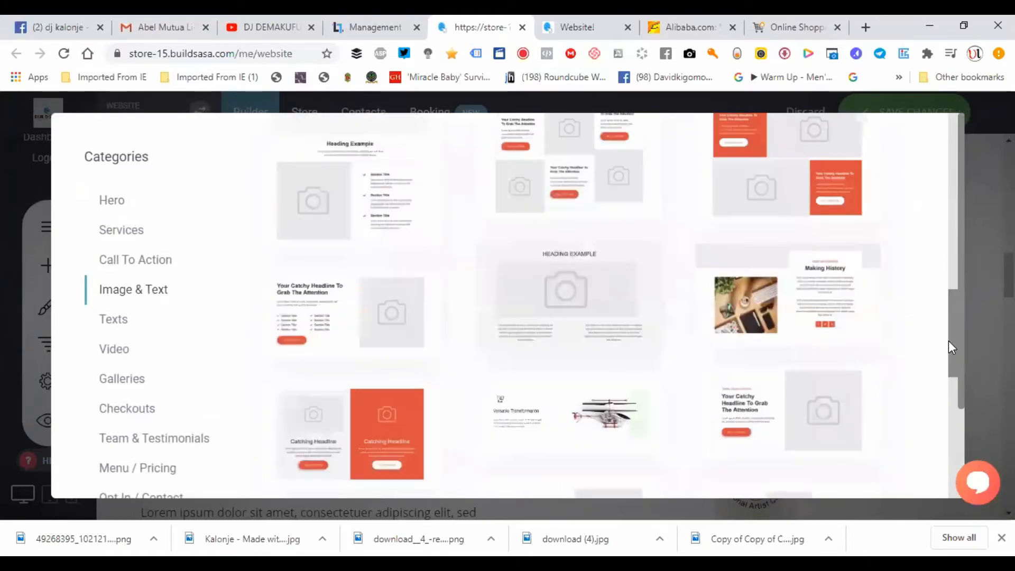
pyautogui.scroll(-3, 947, 363)
pyautogui.scroll(-3, 951, 459)
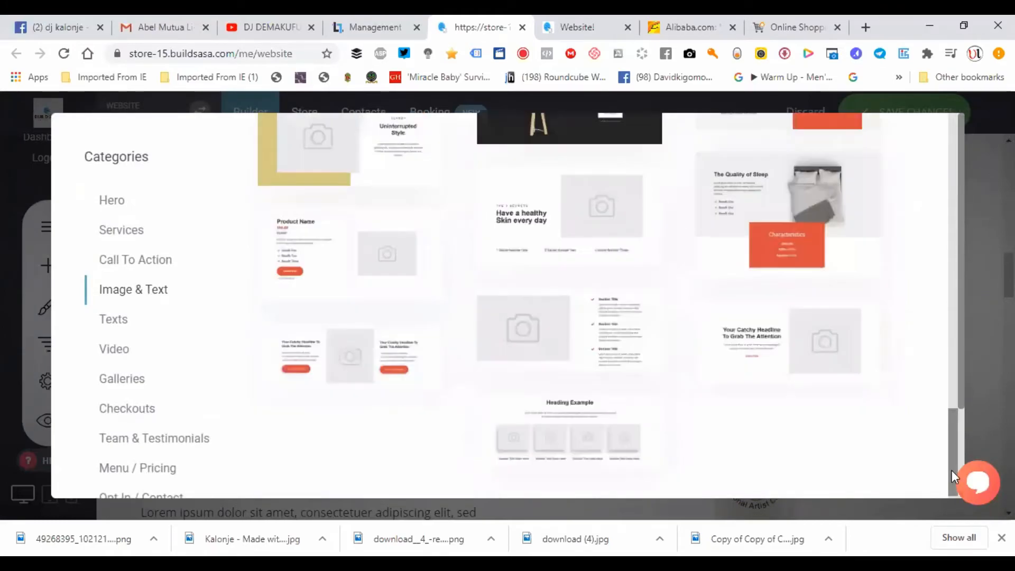
pyautogui.moveTo(951, 479); pyautogui.dragTo(940, 182)
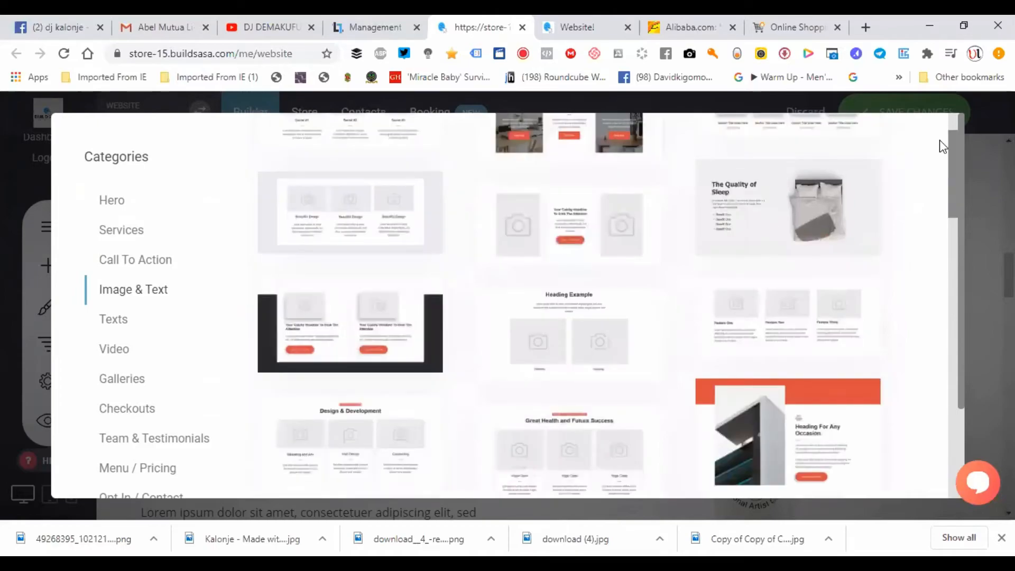
pyautogui.scroll(2, 822, 177)
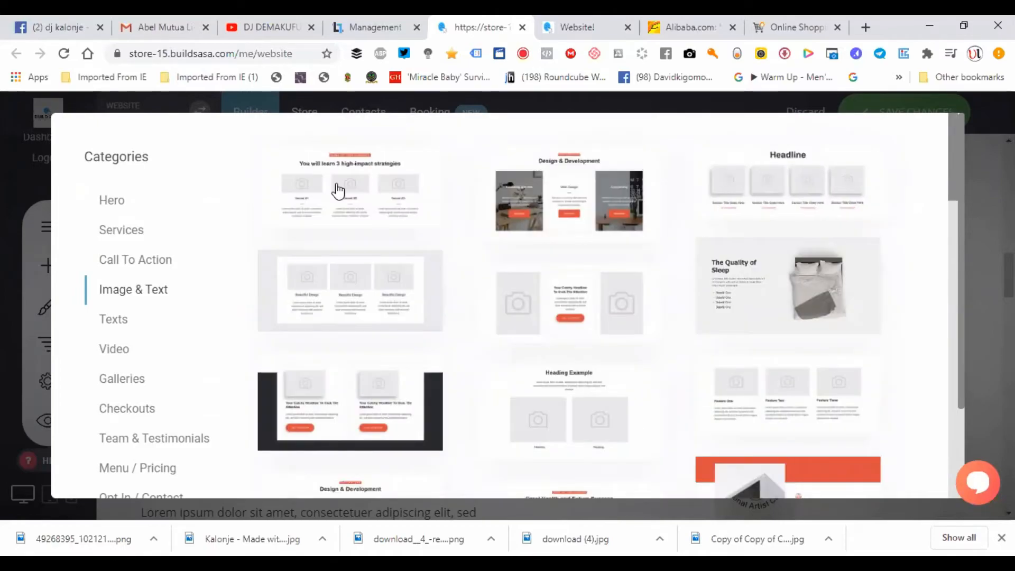
pyautogui.click(374, 468)
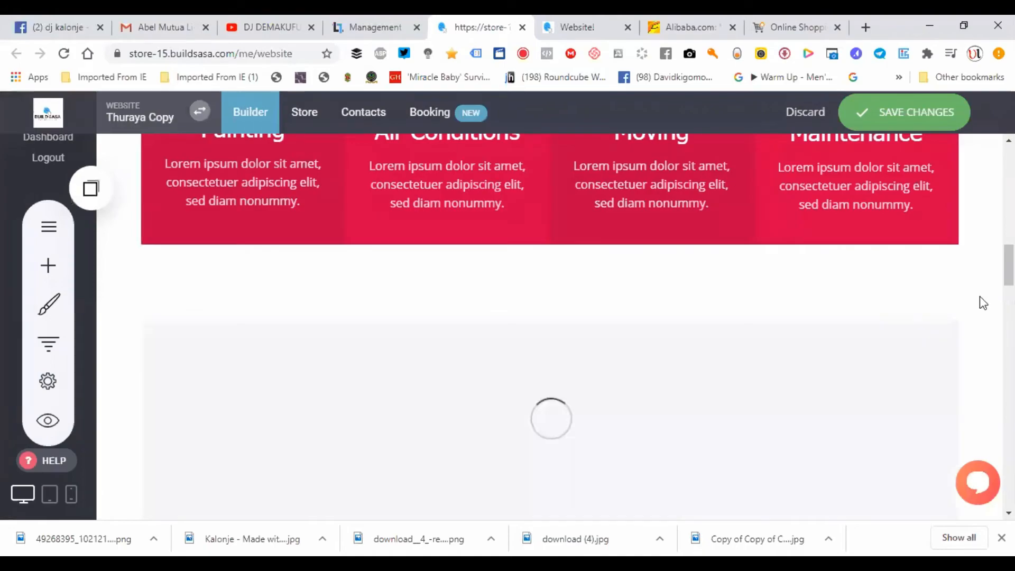
pyautogui.scroll(-3, 312, 351)
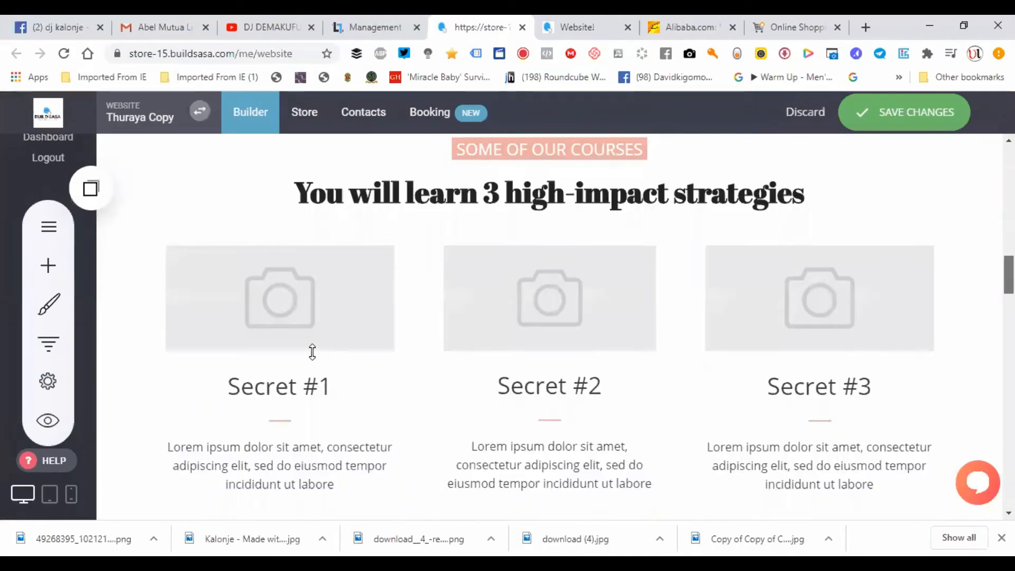
# Increase the height of the Secret #1 image placeholder and the gap between it and the heading beneath
pyautogui.click(836, 336)
pyautogui.click(286, 350)
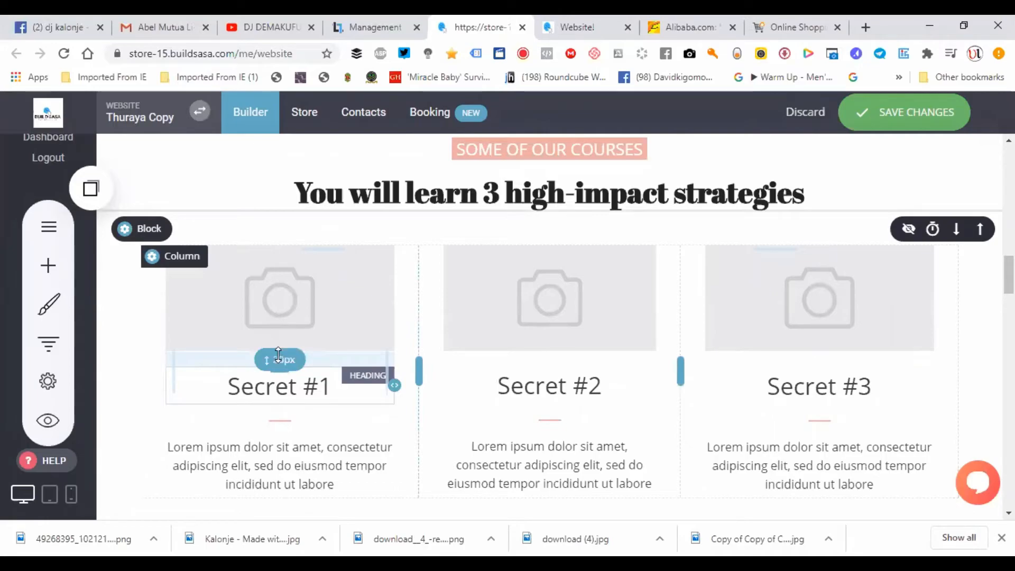
pyautogui.moveTo(277, 377); pyautogui.dragTo(267, 337)
pyautogui.click(278, 349)
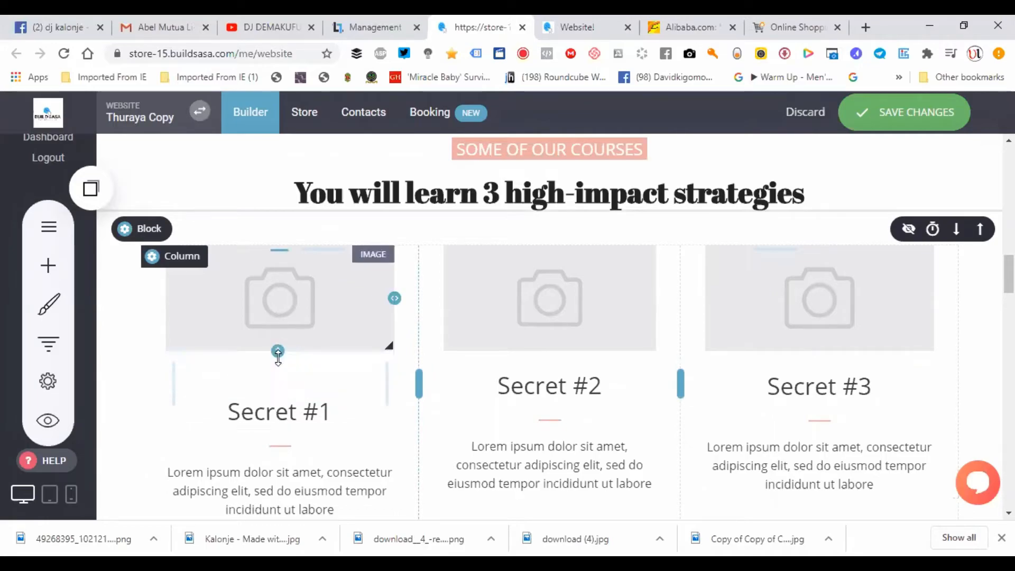
pyautogui.moveTo(275, 391)
pyautogui.mouseDown()
pyautogui.moveTo(269, 344)
pyautogui.moveTo(271, 393)
pyautogui.mouseUp()
# Replace the Secret #1 image placeholder with the lotion bottle image from the Images folder
pyautogui.click(255, 321)
pyautogui.click(255, 321)
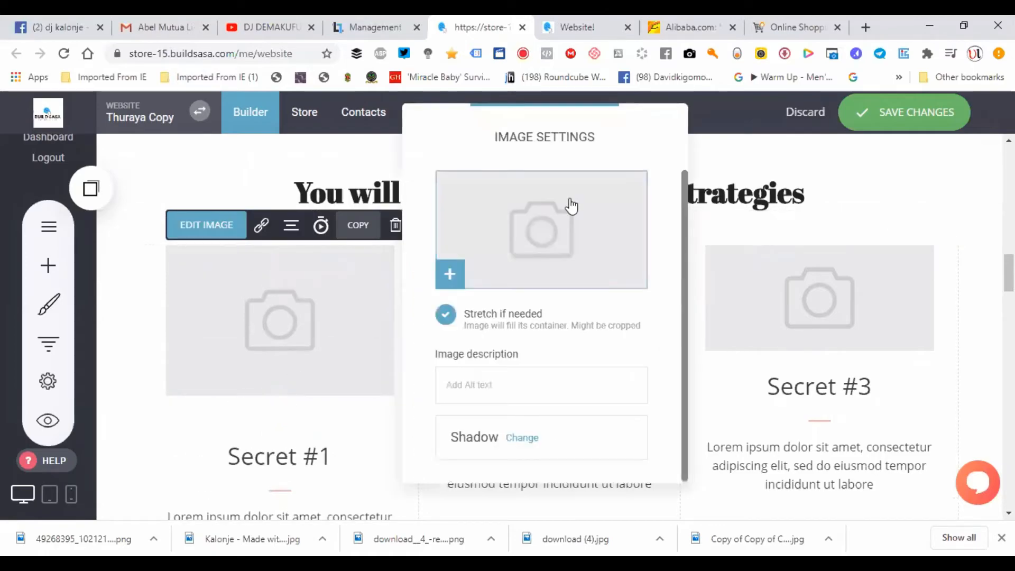
pyautogui.click(556, 202)
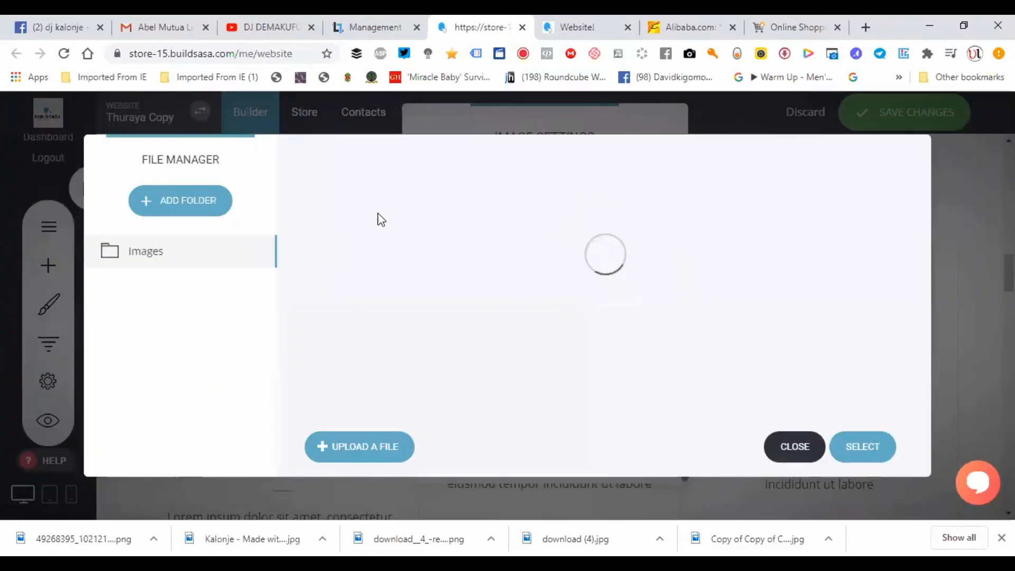
pyautogui.click(851, 446)
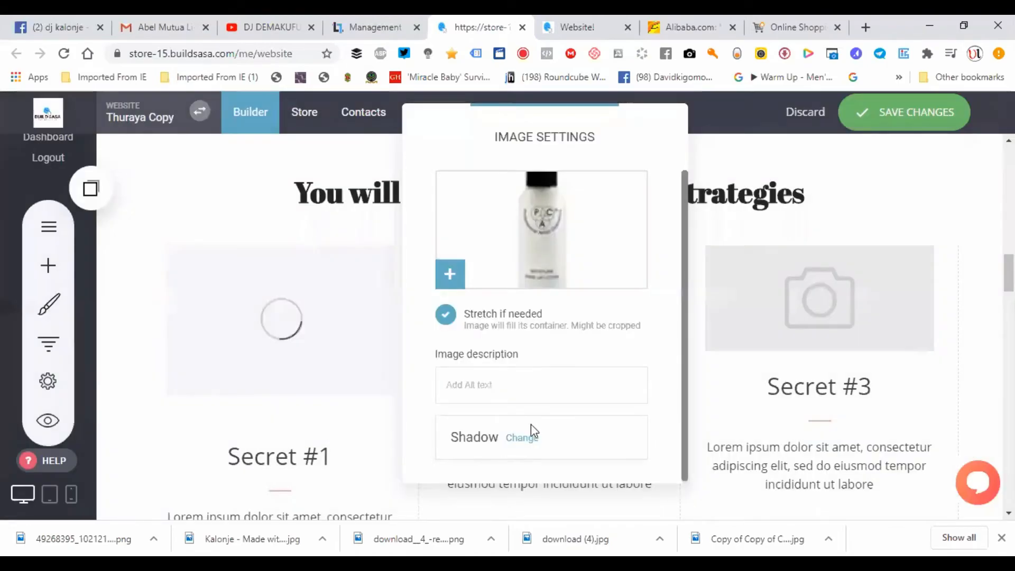
pyautogui.click(308, 317)
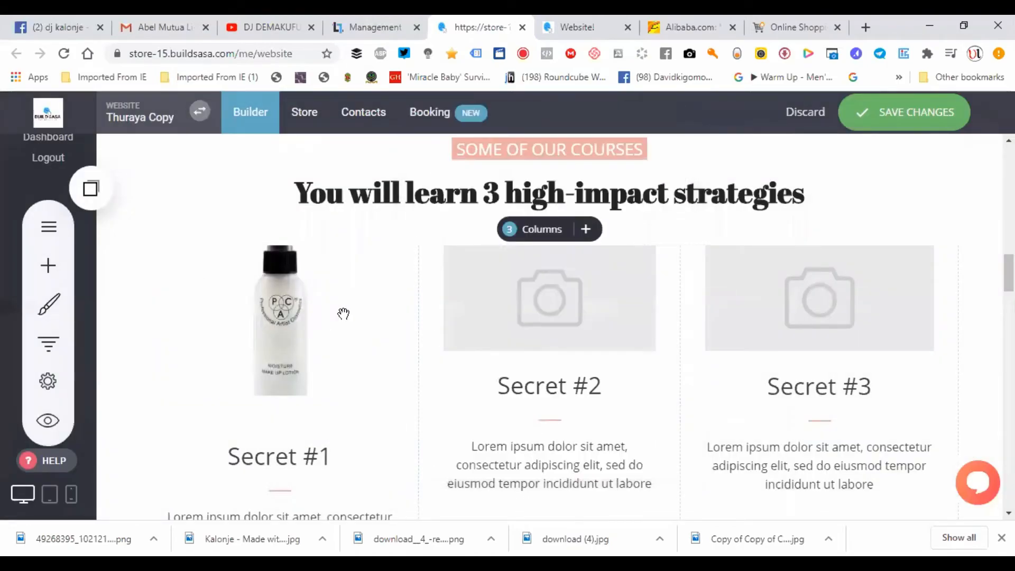
# Turn off Stretch if needed for the Secret #1 bottle image so it fits uncropped
pyautogui.click(311, 315)
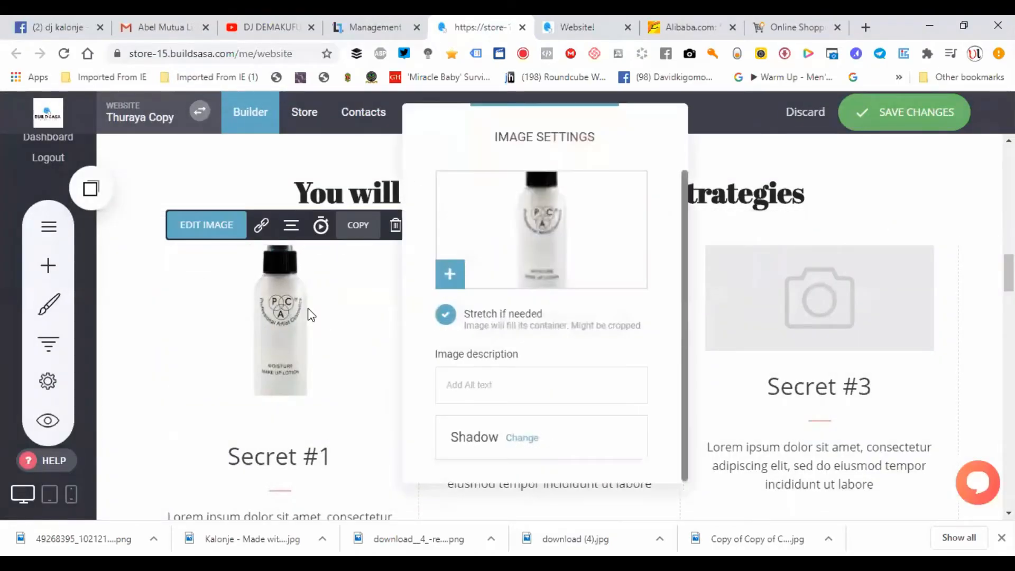
pyautogui.click(446, 316)
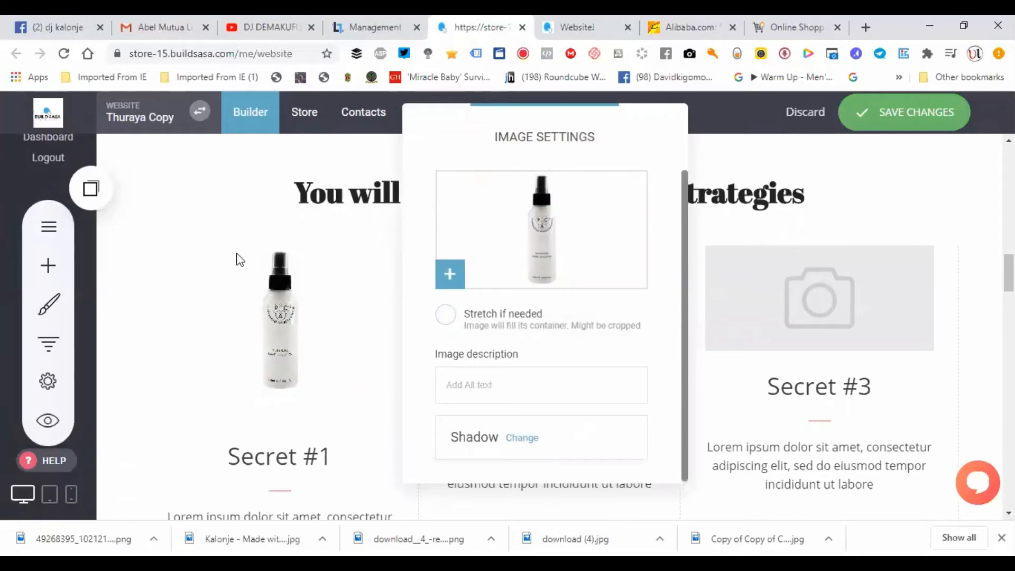
pyautogui.click(239, 259)
# Insert the Galleries block with two rows of four sofa images below the three Secret columns
pyautogui.scroll(-2, 550, 317)
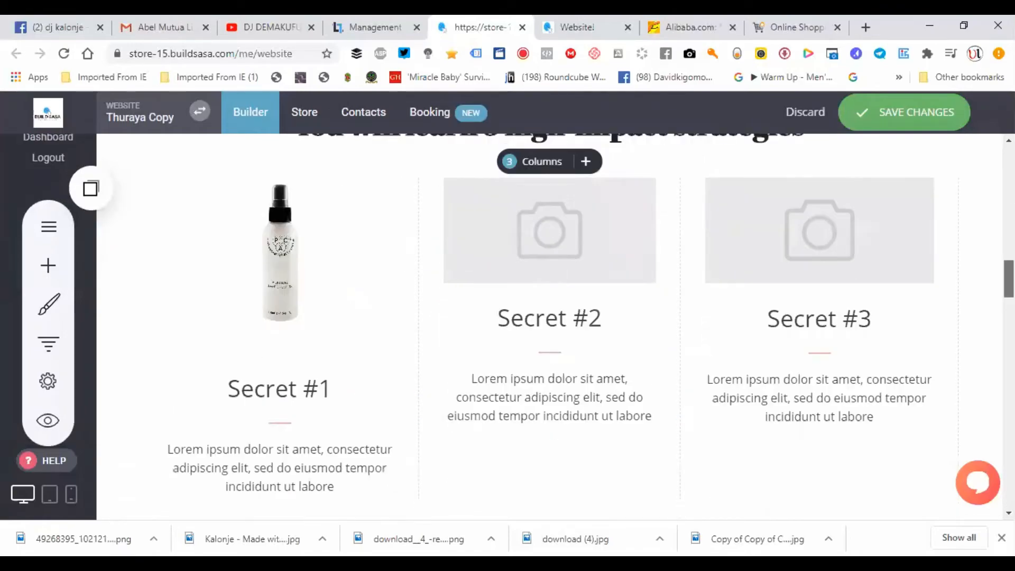
pyautogui.scroll(15, 550, 327)
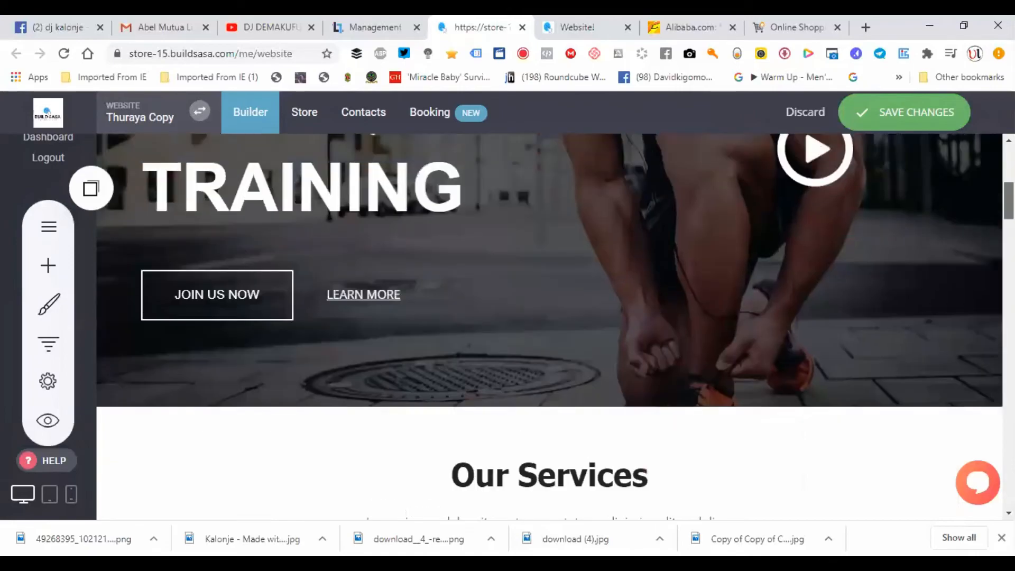
pyautogui.scroll(-7, 550, 326)
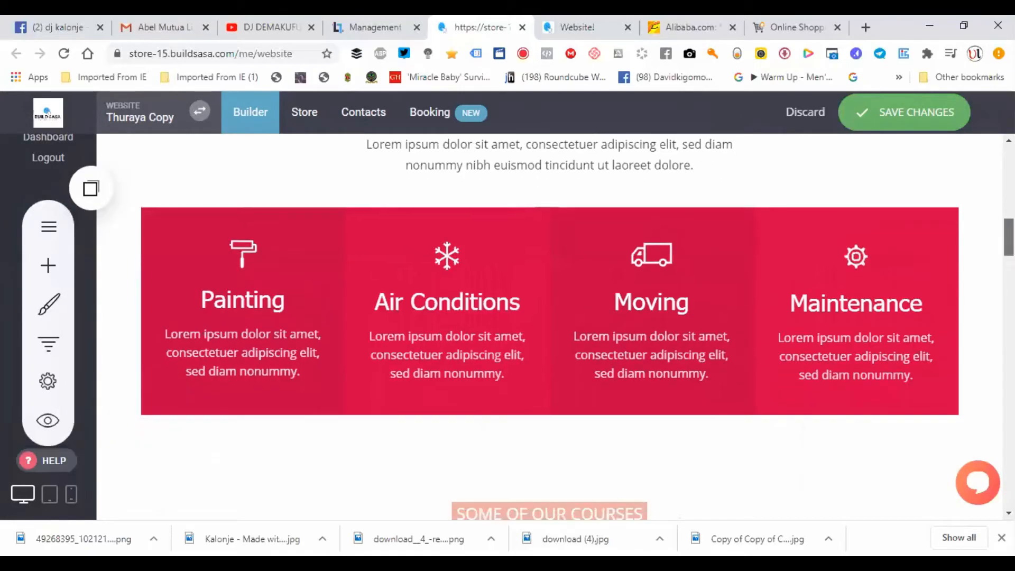
pyautogui.scroll(-14, 549, 327)
pyautogui.scroll(2, 550, 326)
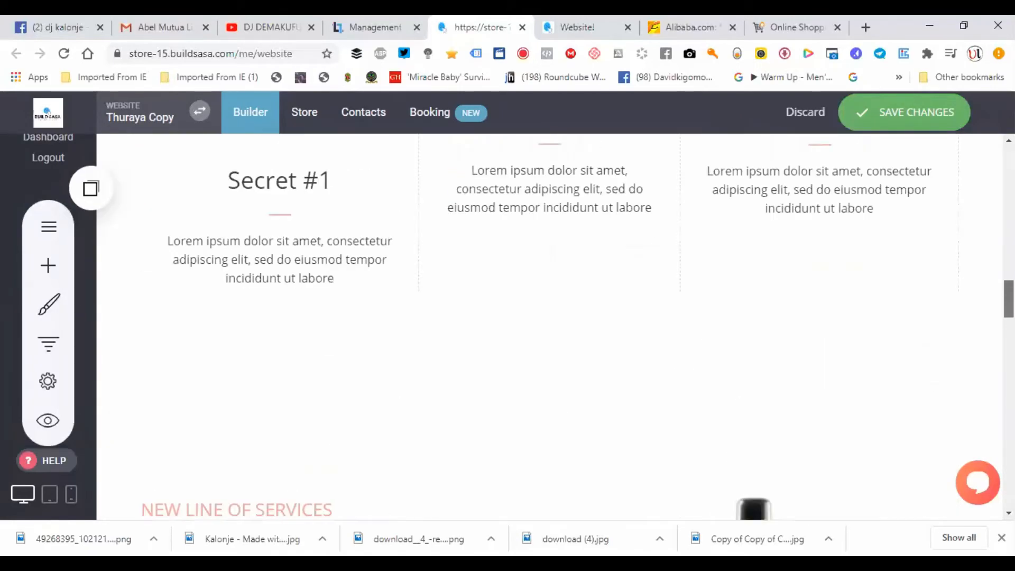
pyautogui.moveTo(639, 279)
pyautogui.click(568, 341)
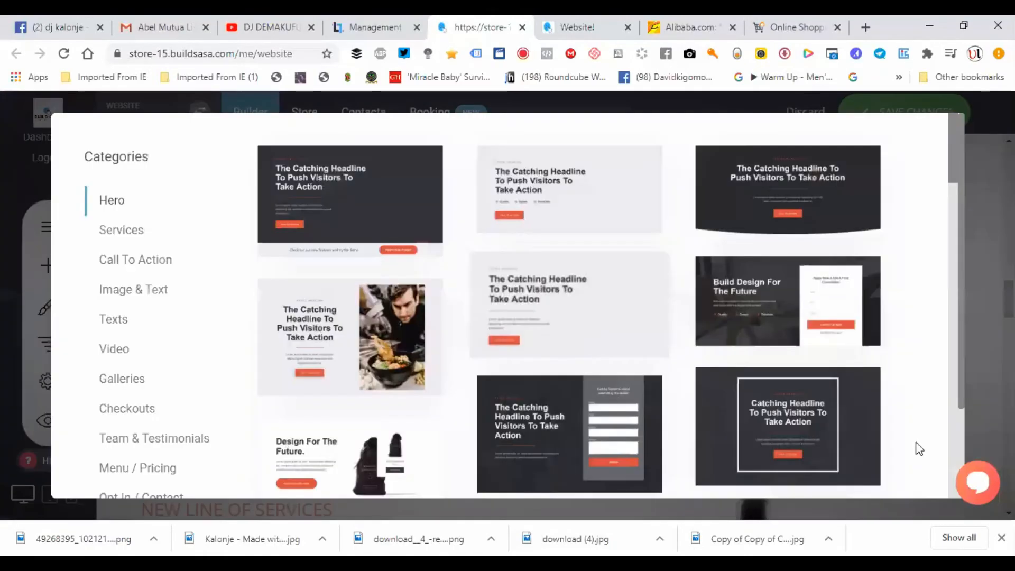
pyautogui.click(132, 386)
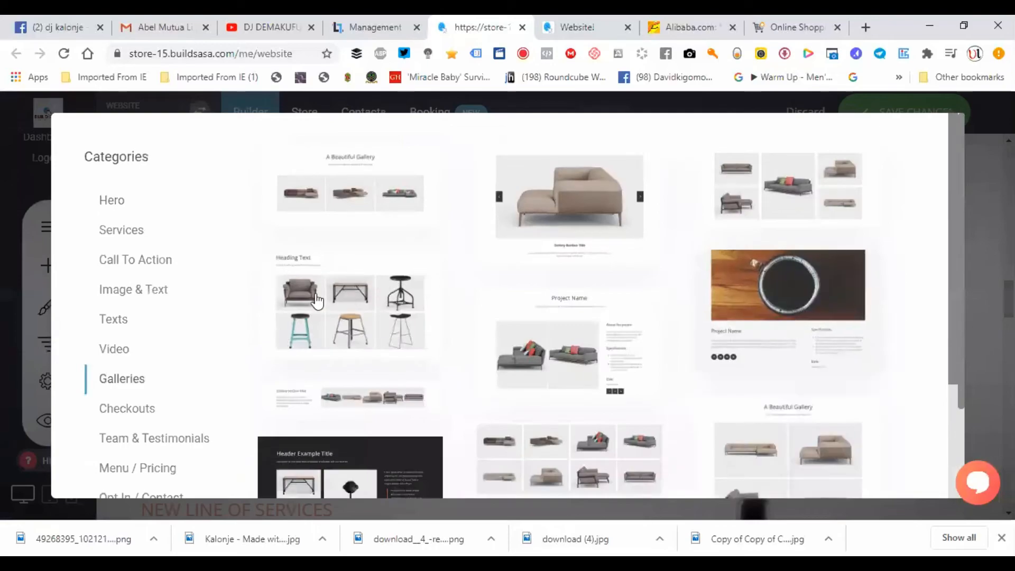
pyautogui.moveTo(956, 253); pyautogui.dragTo(957, 258)
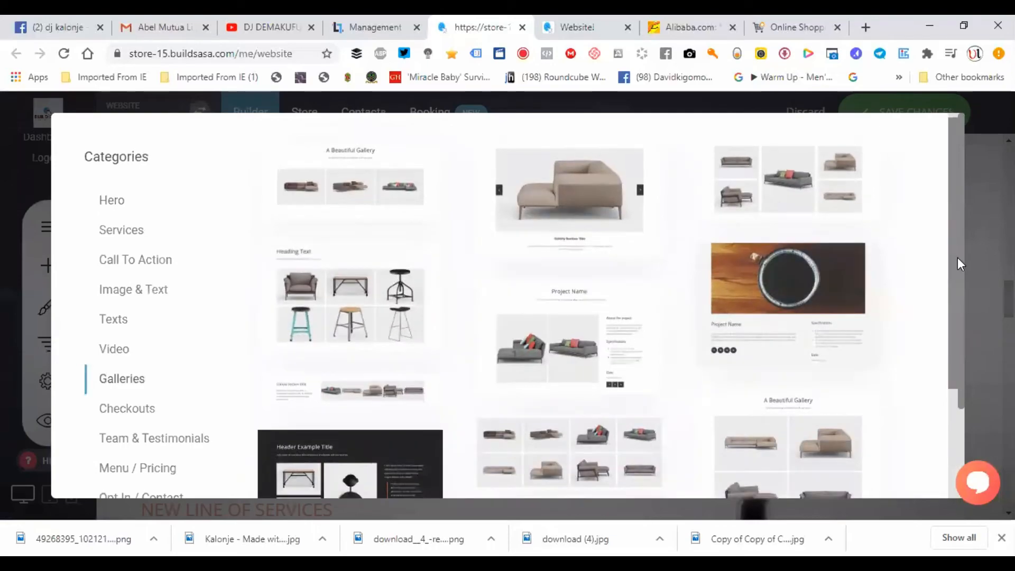
pyautogui.scroll(-2, 959, 263)
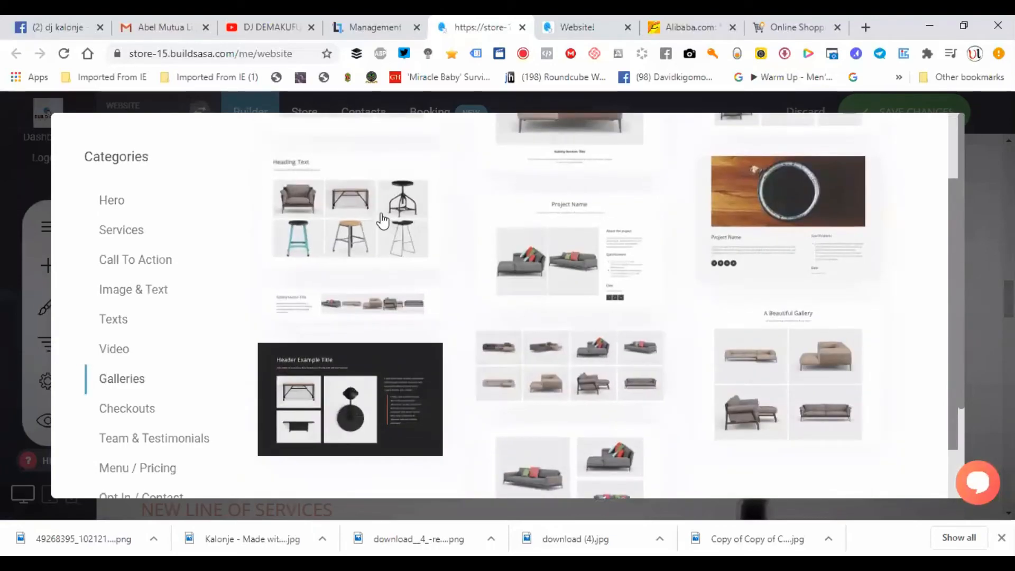
pyautogui.click(537, 346)
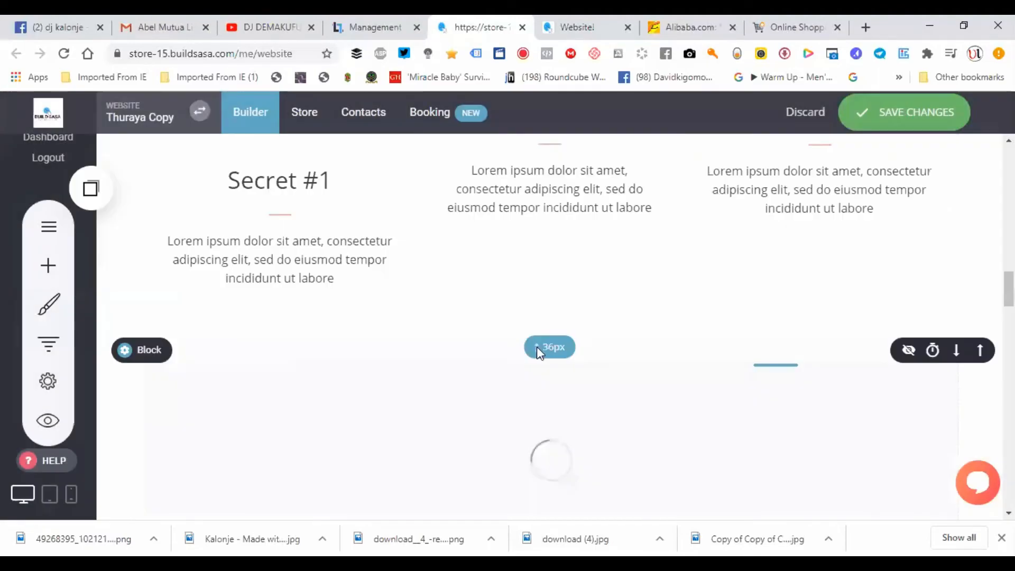
# Open the sofa gallery's image selection and delete its first image
pyautogui.moveTo(1008, 288); pyautogui.dragTo(1008, 299)
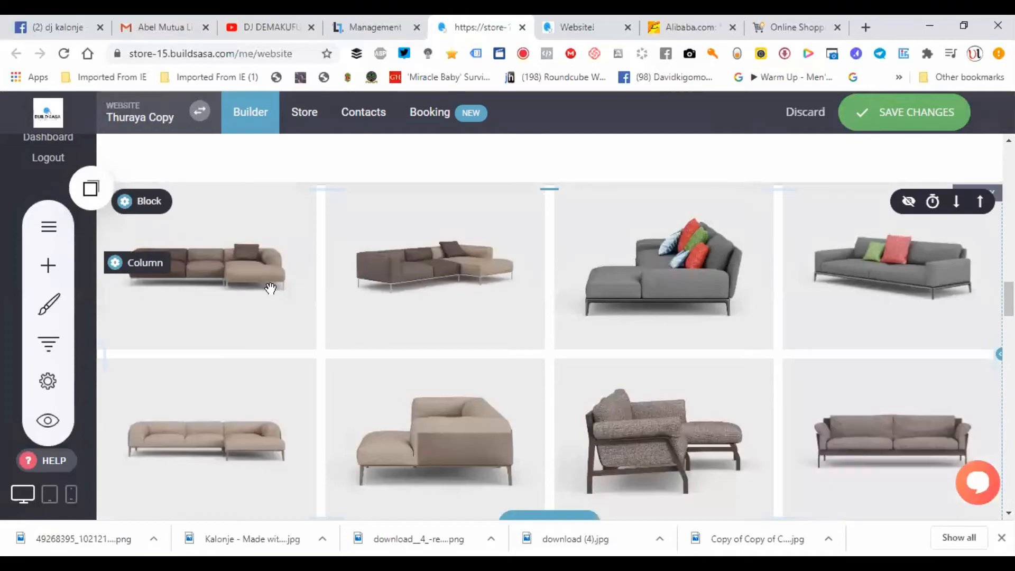
pyautogui.click(270, 288)
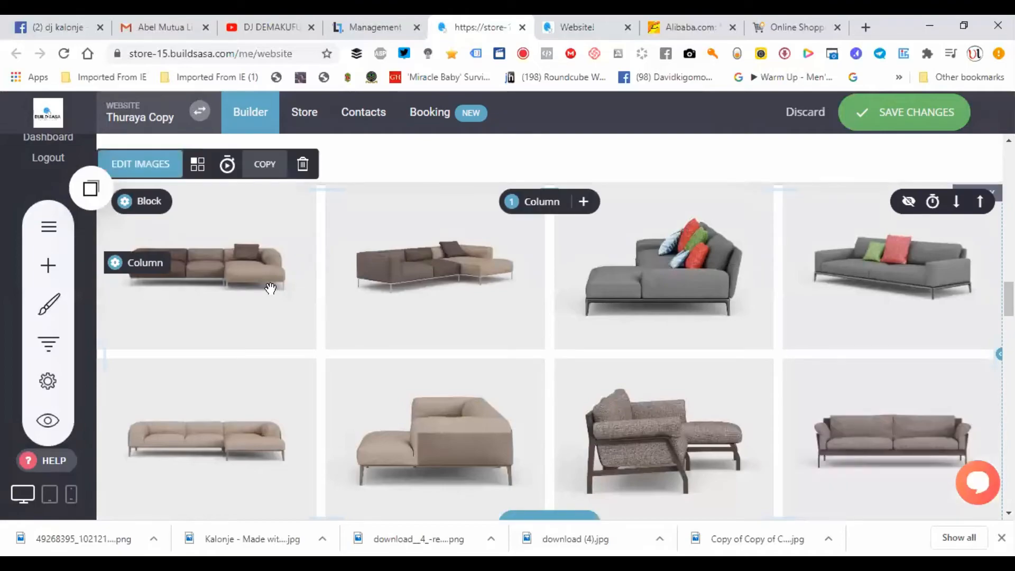
pyautogui.click(135, 168)
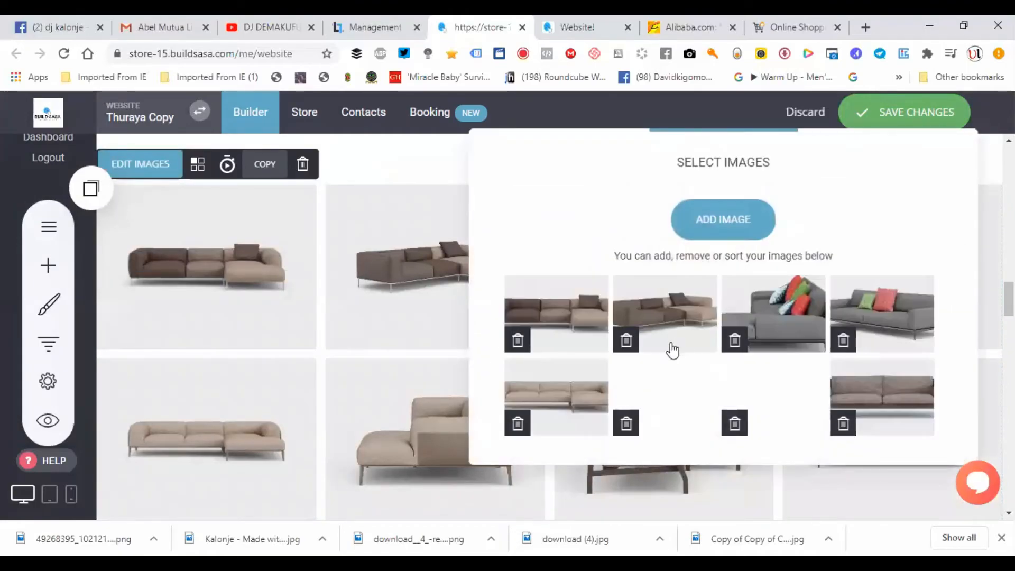
pyautogui.click(517, 341)
pyautogui.click(573, 341)
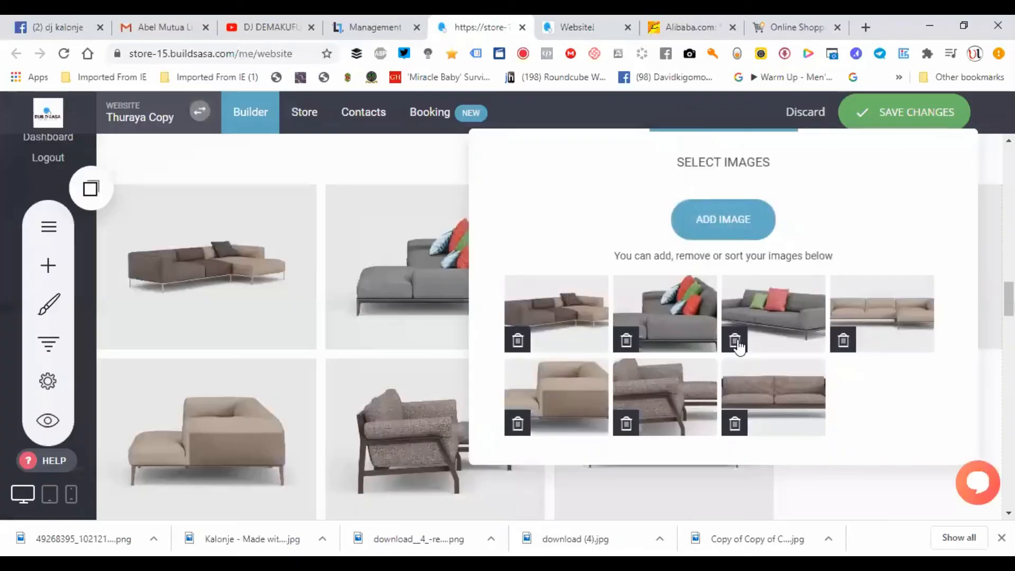
# Add the lotion bottle image from the Images folder to the gallery and place it in the first position
pyautogui.click(719, 211)
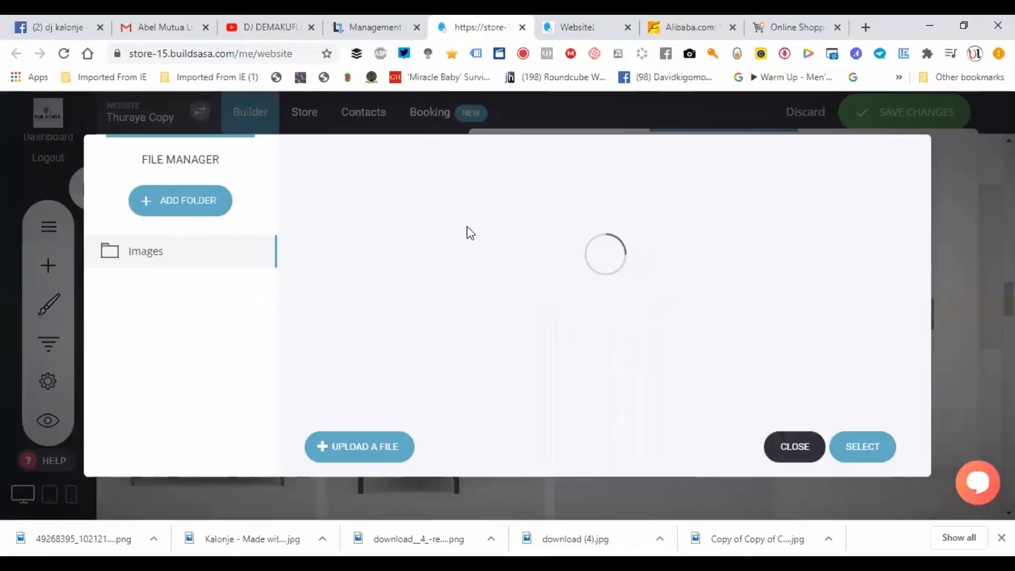
pyautogui.click(397, 221)
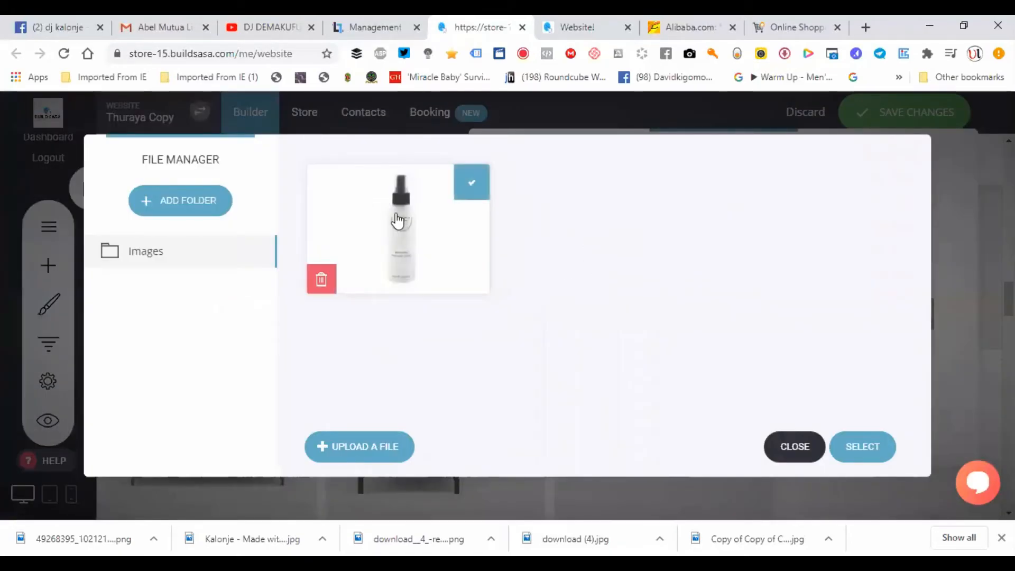
pyautogui.click(860, 446)
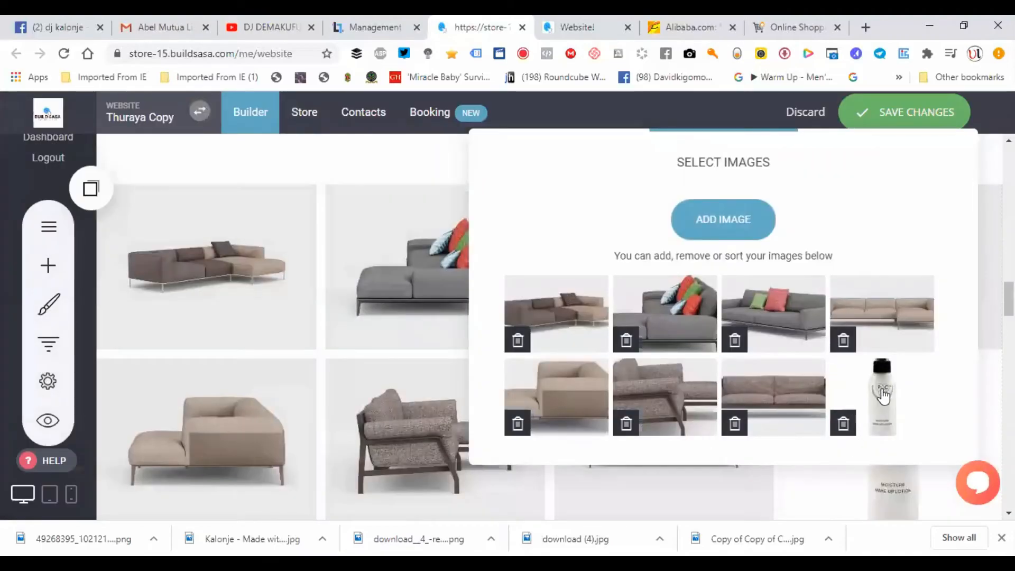
pyautogui.moveTo(879, 396); pyautogui.dragTo(592, 323)
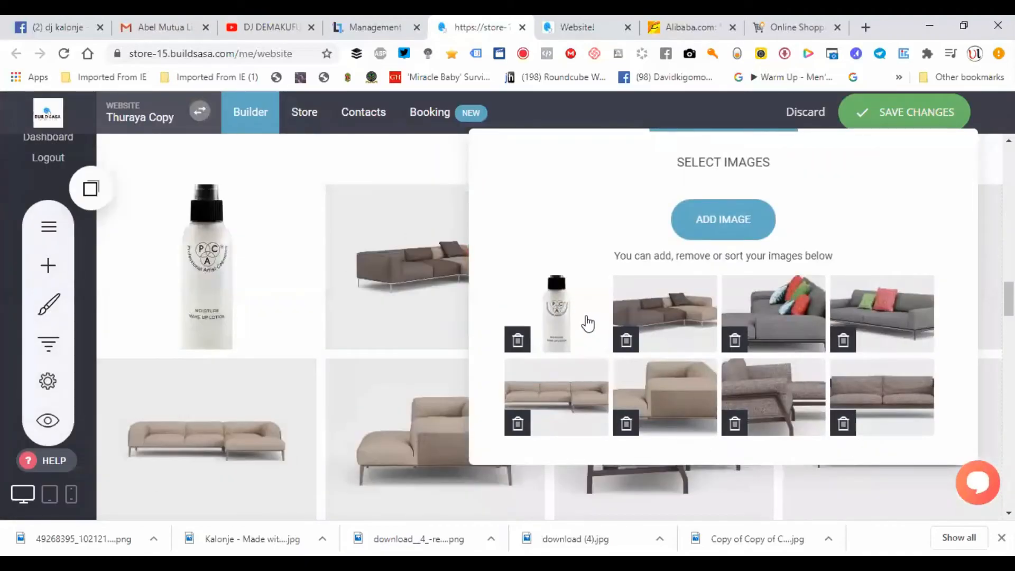
pyautogui.click(311, 304)
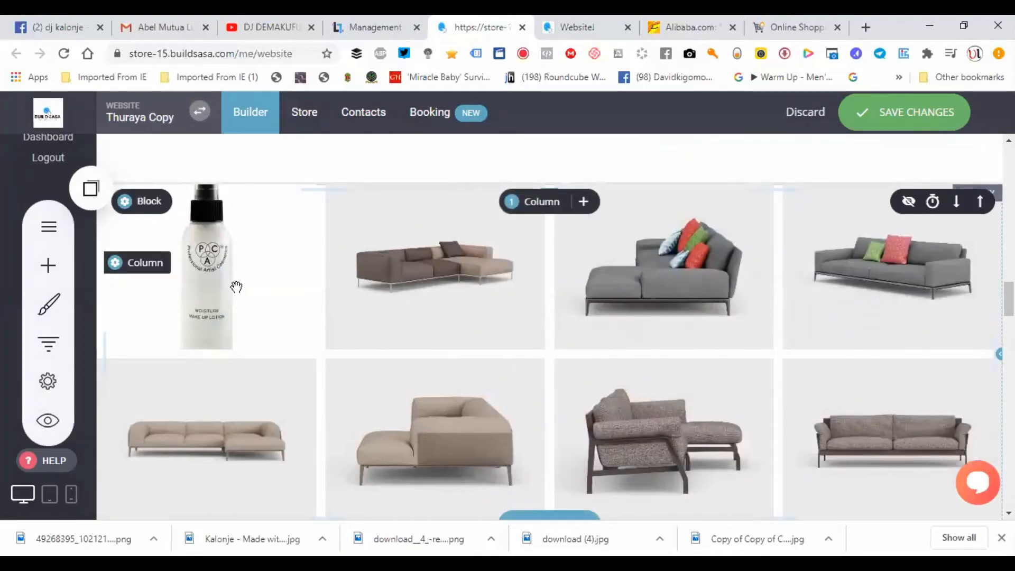
# Turn off Images should fill their container in the gallery's layout settings
pyautogui.click(200, 165)
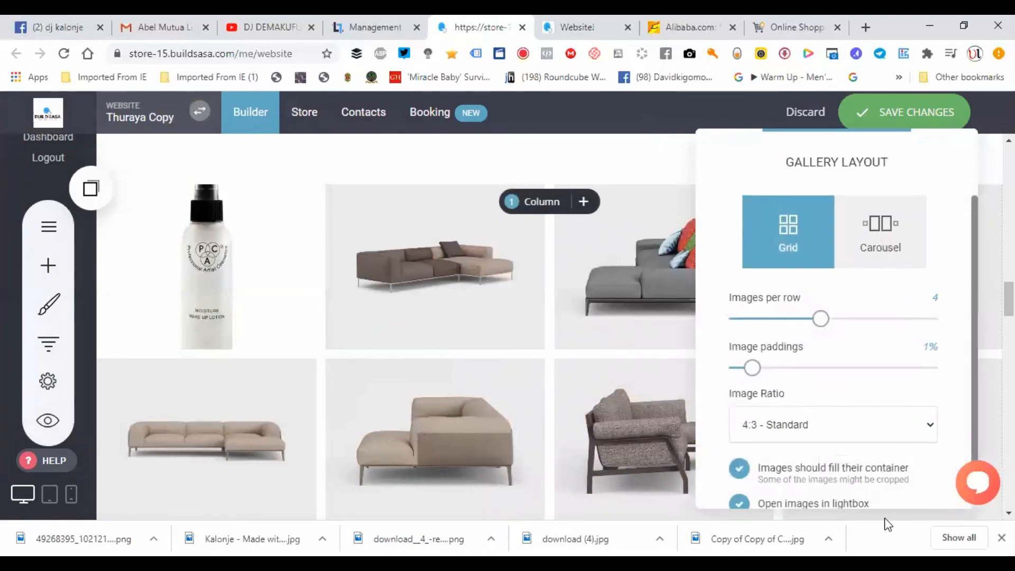
pyautogui.click(739, 469)
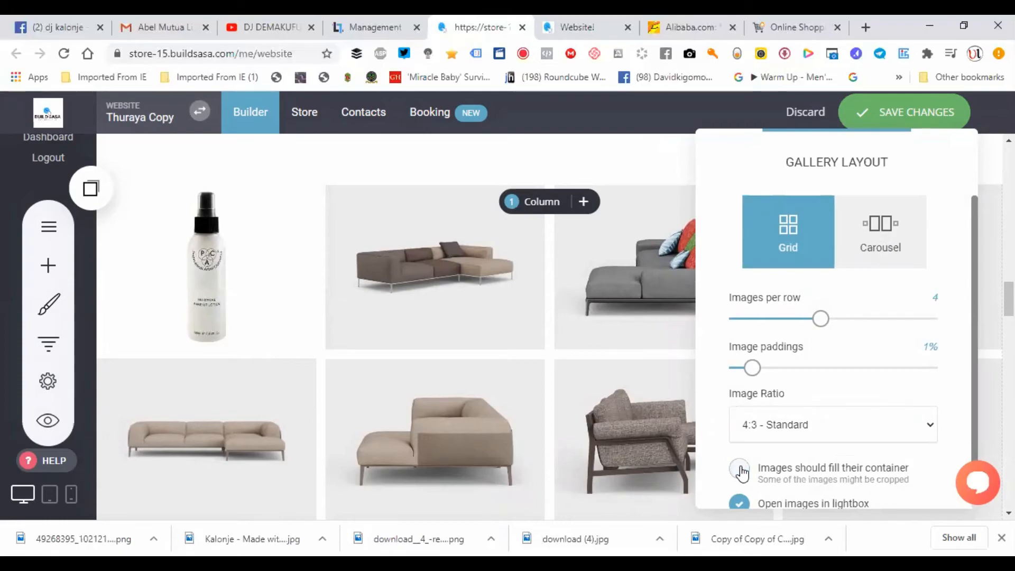
pyautogui.click(740, 470)
pyautogui.click(740, 469)
pyautogui.click(741, 470)
pyautogui.click(740, 470)
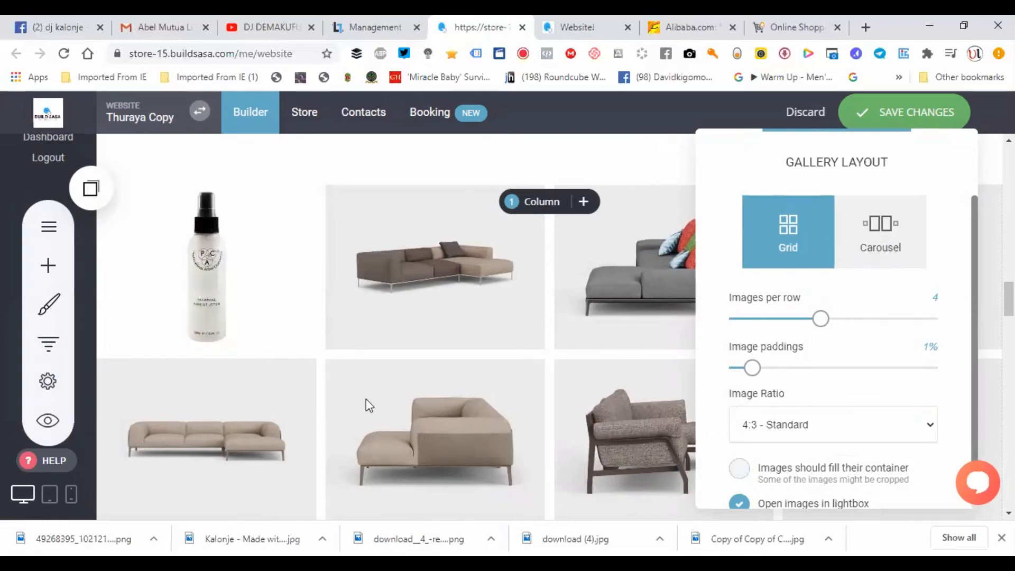
# Reopen the gallery's layout settings and turn Images should fill their container back on
pyautogui.click(213, 301)
pyautogui.doubleClick(228, 243)
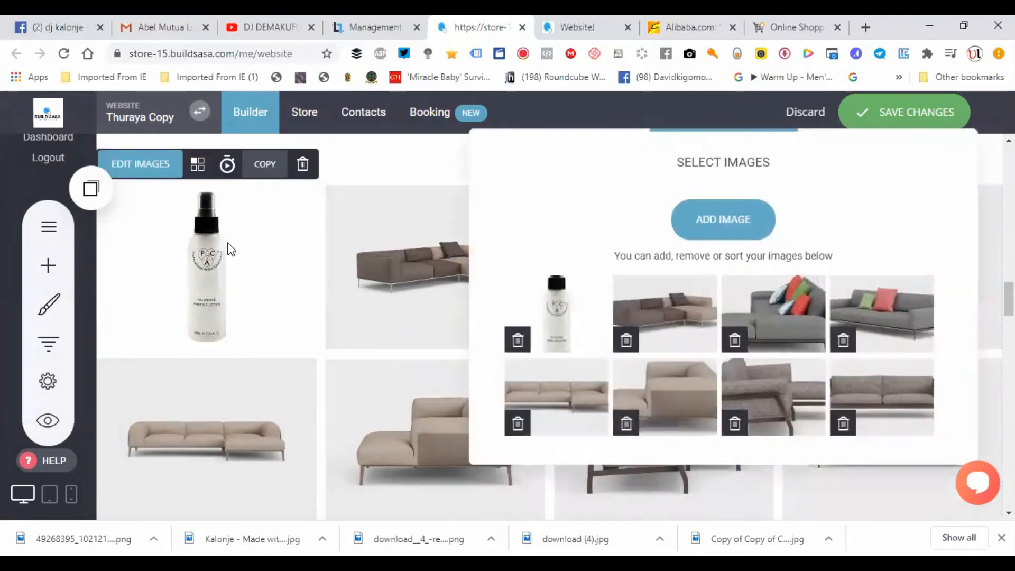
pyautogui.click(254, 273)
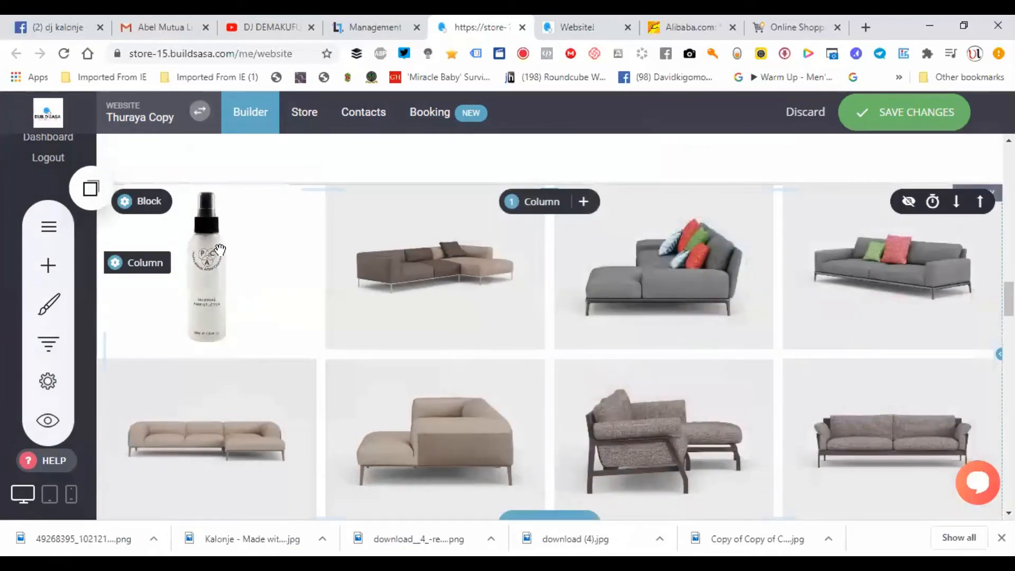
pyautogui.click(219, 248)
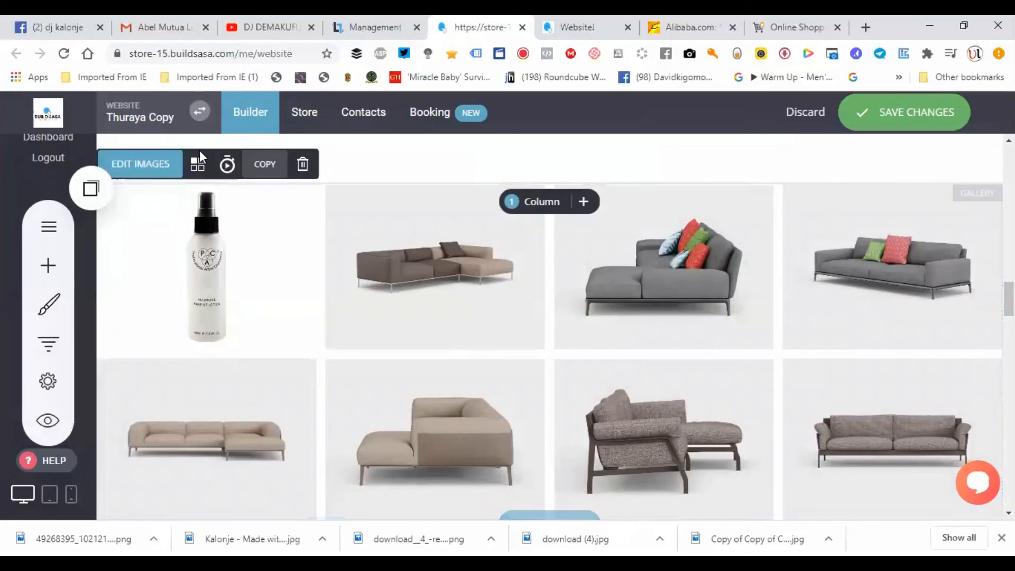
pyautogui.click(200, 174)
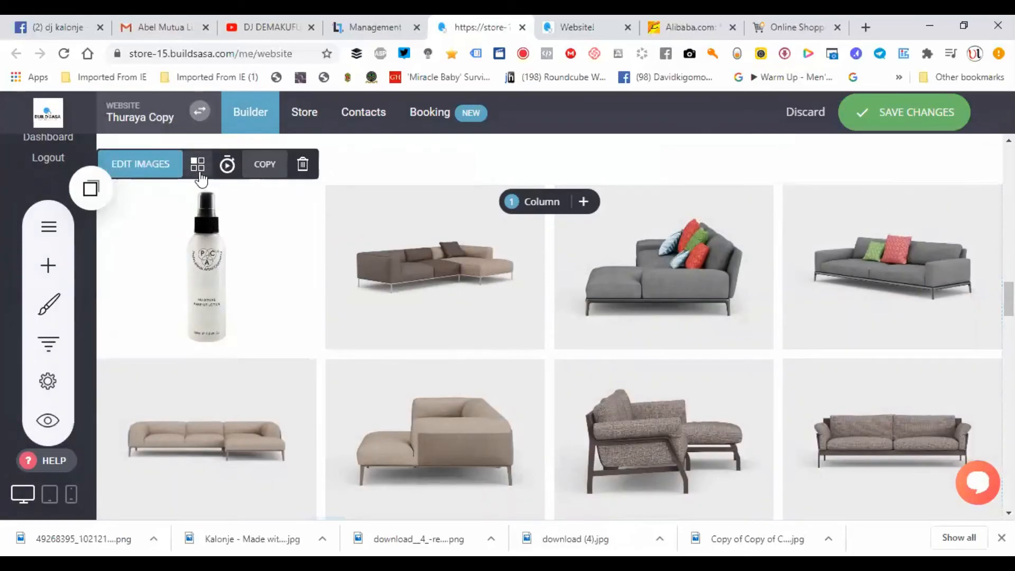
pyautogui.click(199, 173)
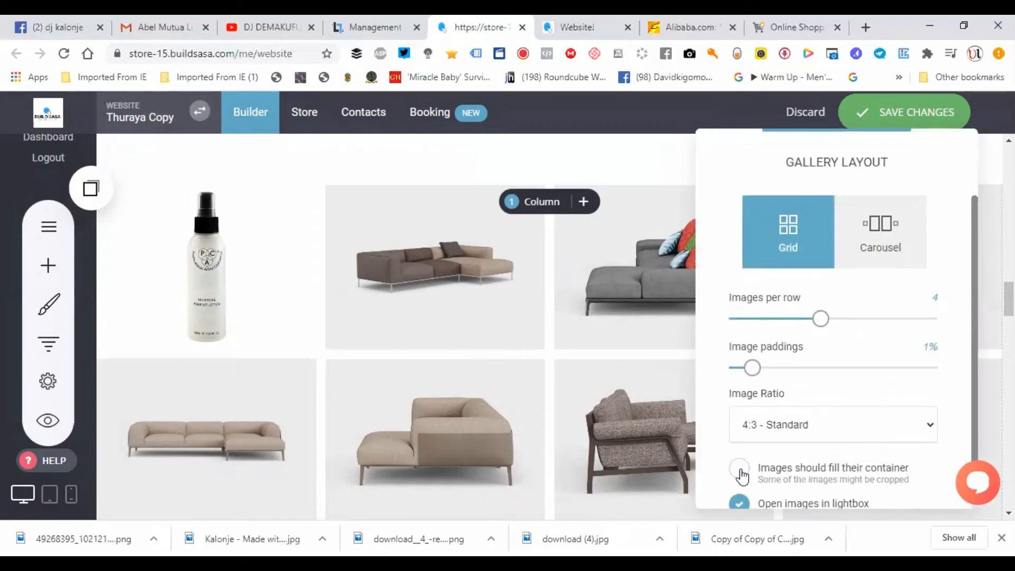
pyautogui.click(740, 468)
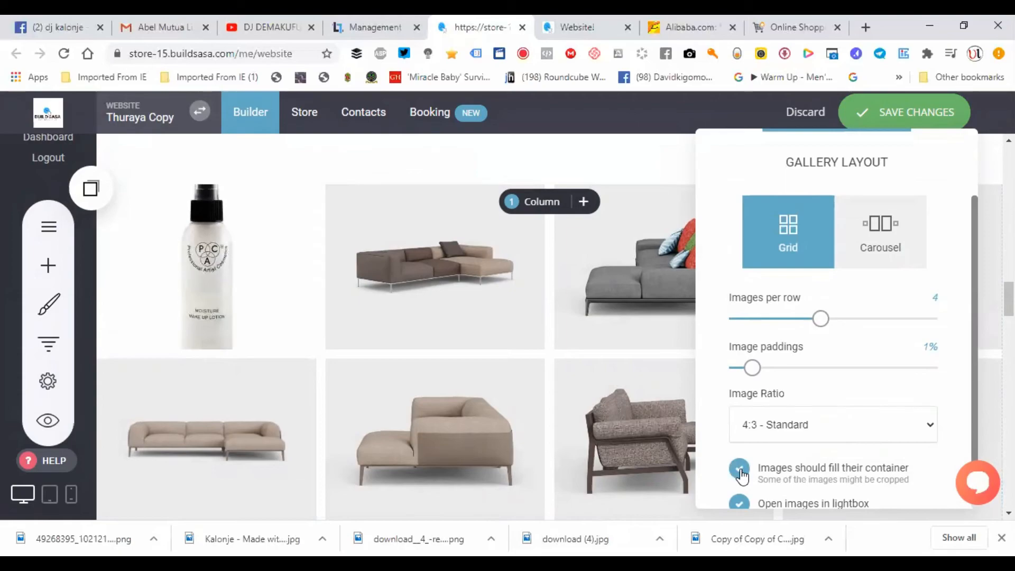
# Turn off Images should fill their container for the sofa gallery and close its layout settings
pyautogui.click(739, 469)
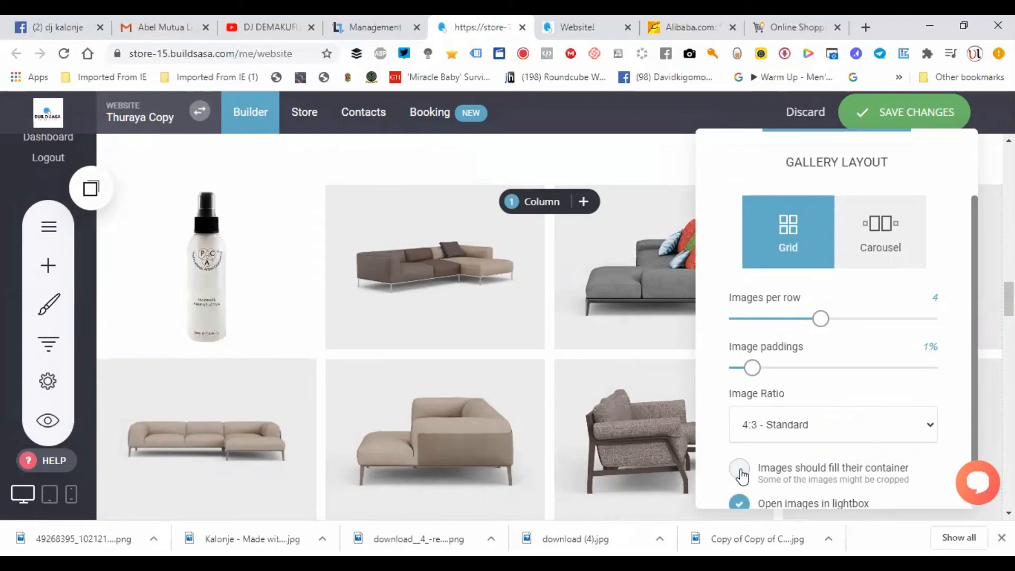
pyautogui.click(239, 284)
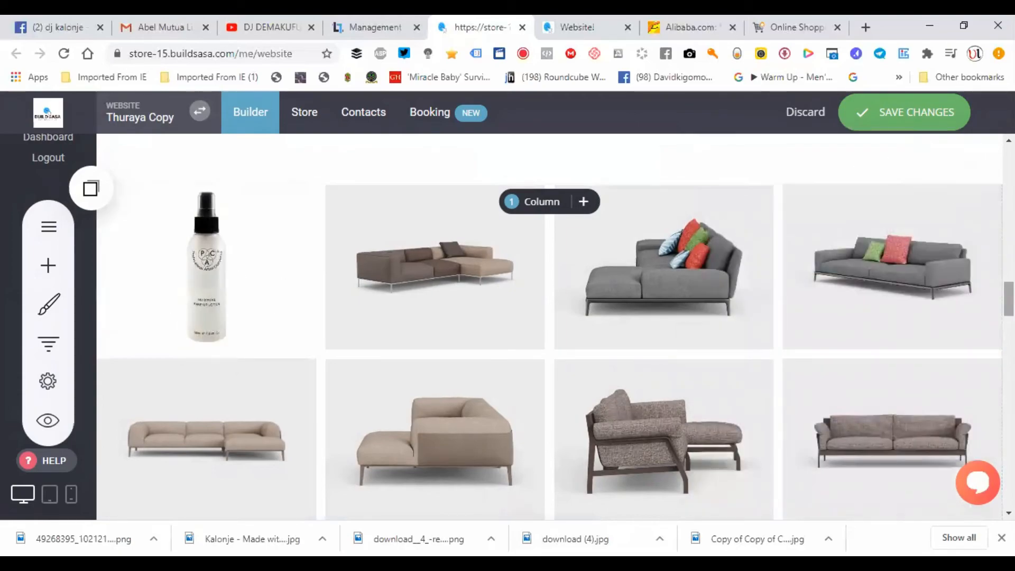
# Review the page's hero, Our Services, courses, gallery and Beauty & Cosmetics sections
pyautogui.scroll(-4, 549, 326)
pyautogui.scroll(10, 550, 326)
pyautogui.scroll(10, 549, 327)
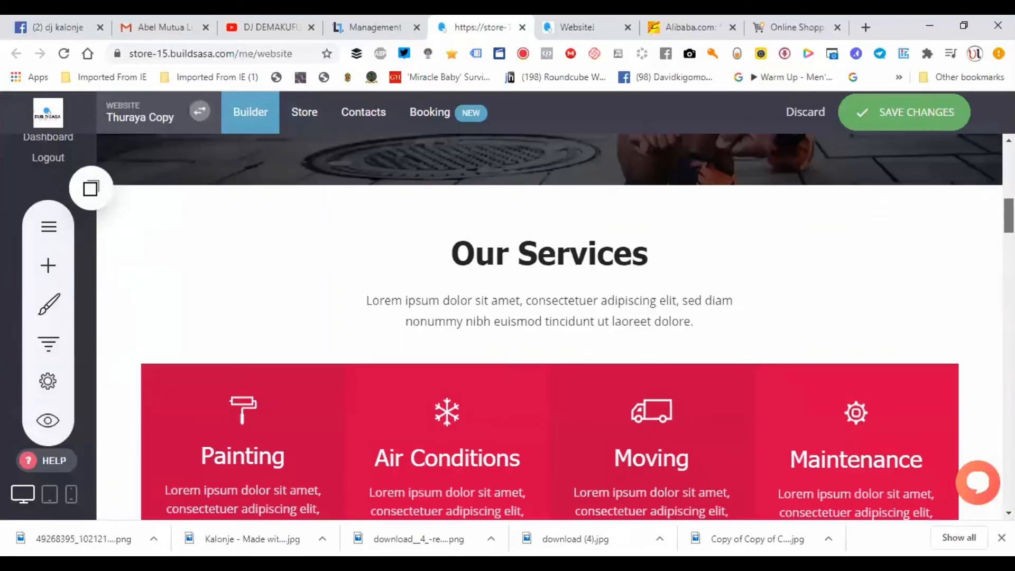
pyautogui.scroll(-4, 549, 327)
pyautogui.scroll(5, 550, 326)
pyautogui.scroll(8, 549, 326)
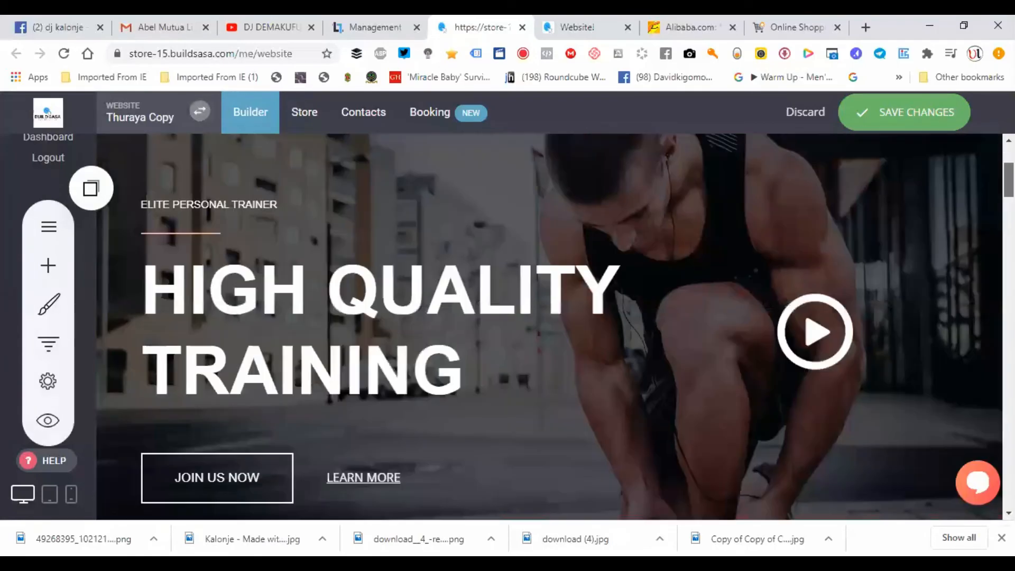
pyautogui.scroll(-6, 550, 327)
pyautogui.scroll(1, 550, 327)
pyautogui.scroll(-12, 549, 326)
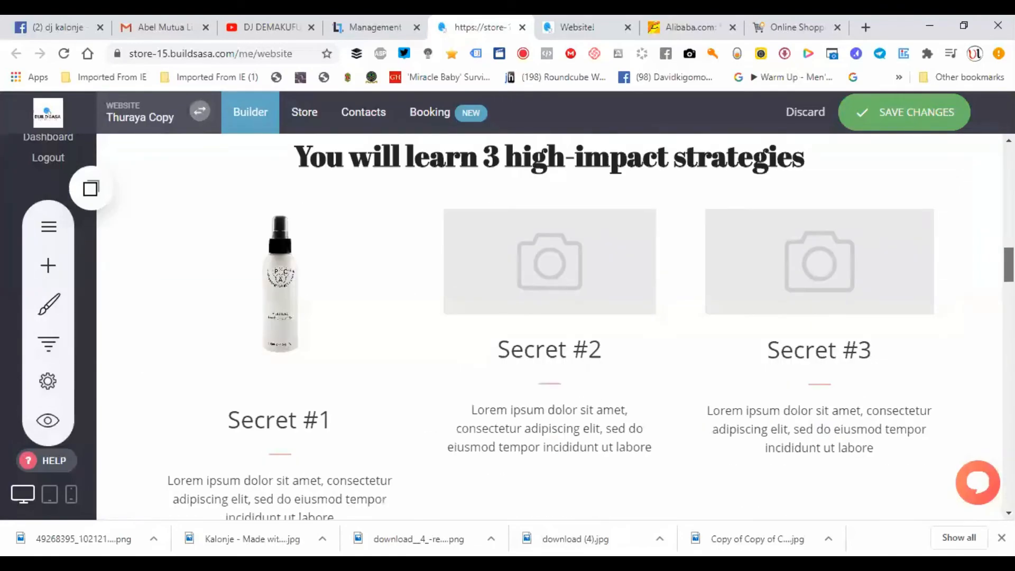
pyautogui.scroll(-10, 549, 327)
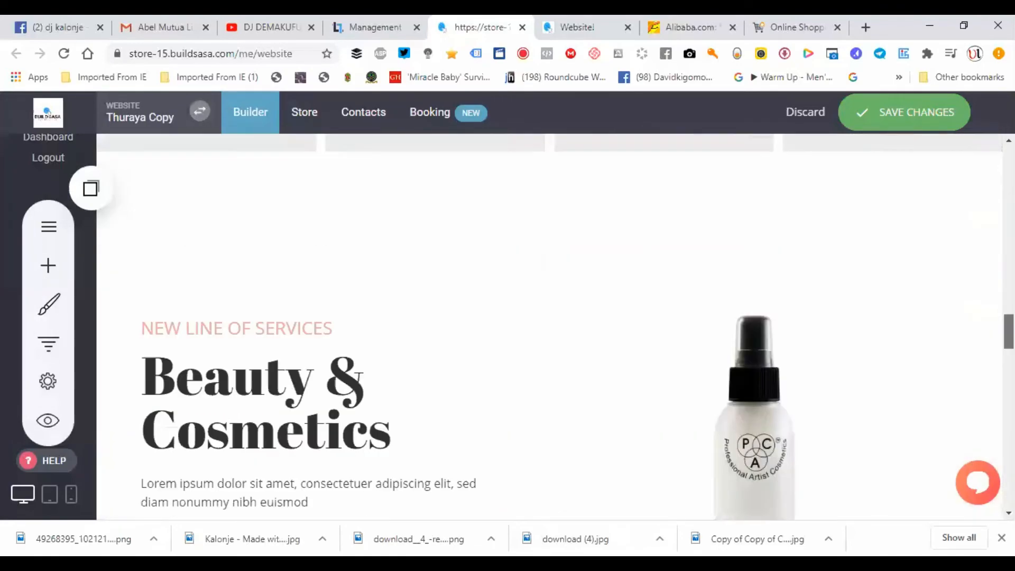
# Add a Team & Testimonials block with four round-photo profiles between the sofa gallery and the Beauty & Cosmetics section
pyautogui.scroll(2, 550, 326)
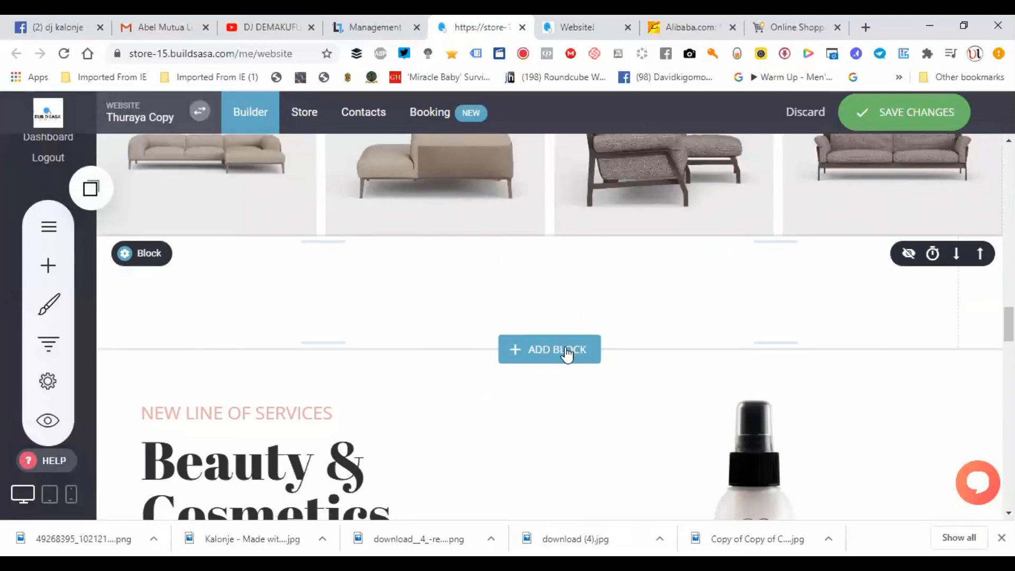
pyautogui.click(567, 353)
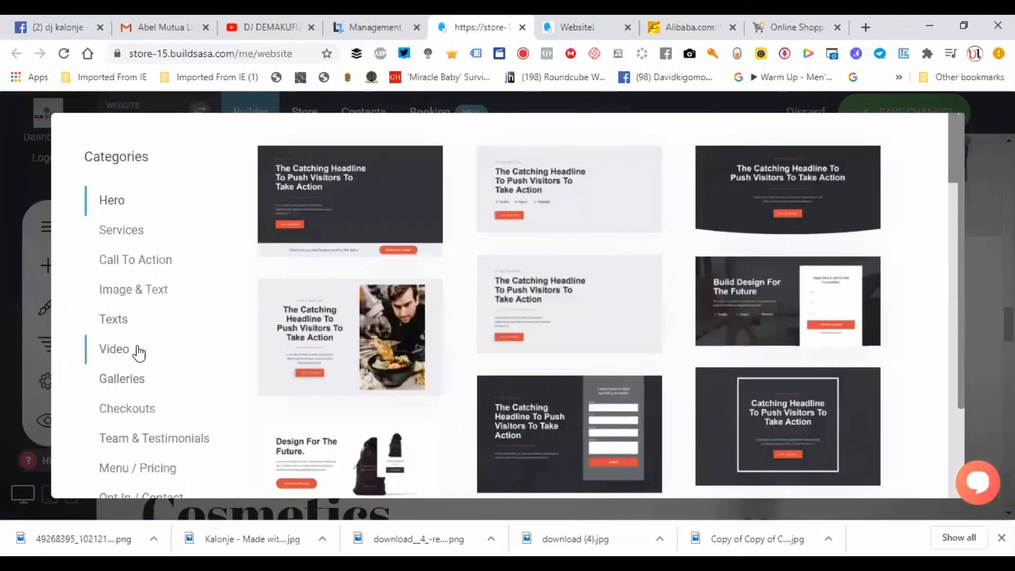
pyautogui.click(126, 359)
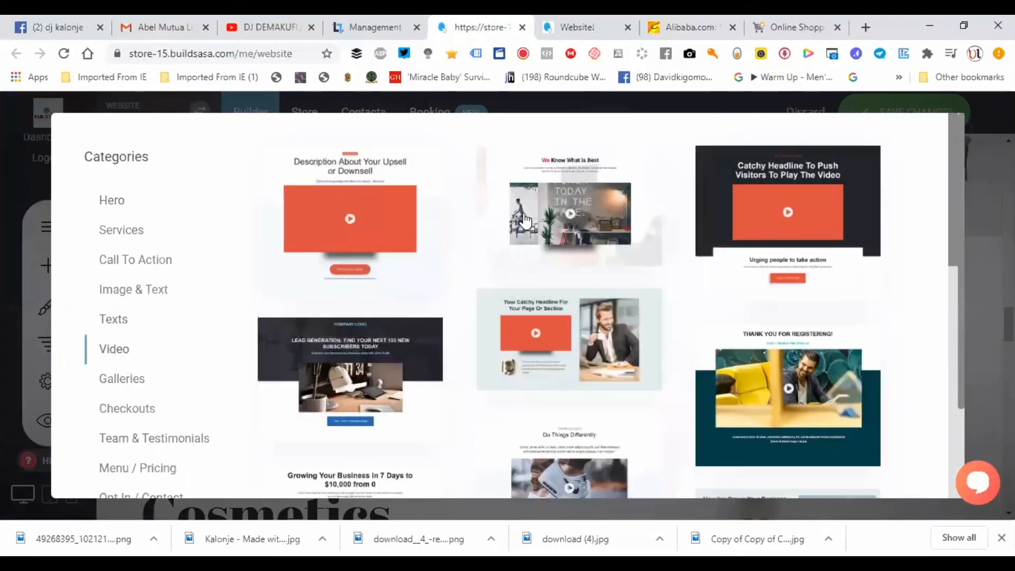
pyautogui.click(135, 262)
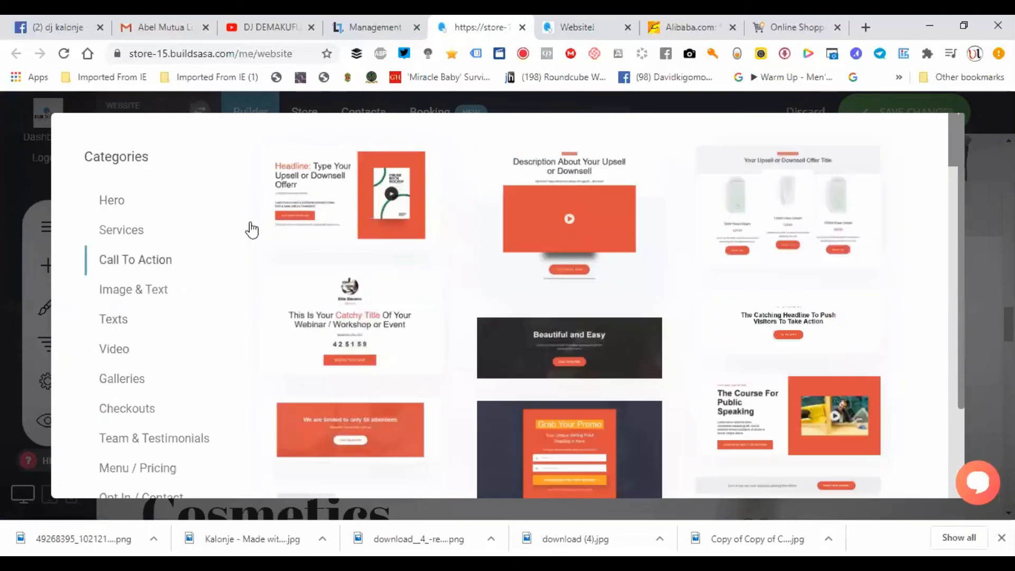
pyautogui.click(157, 438)
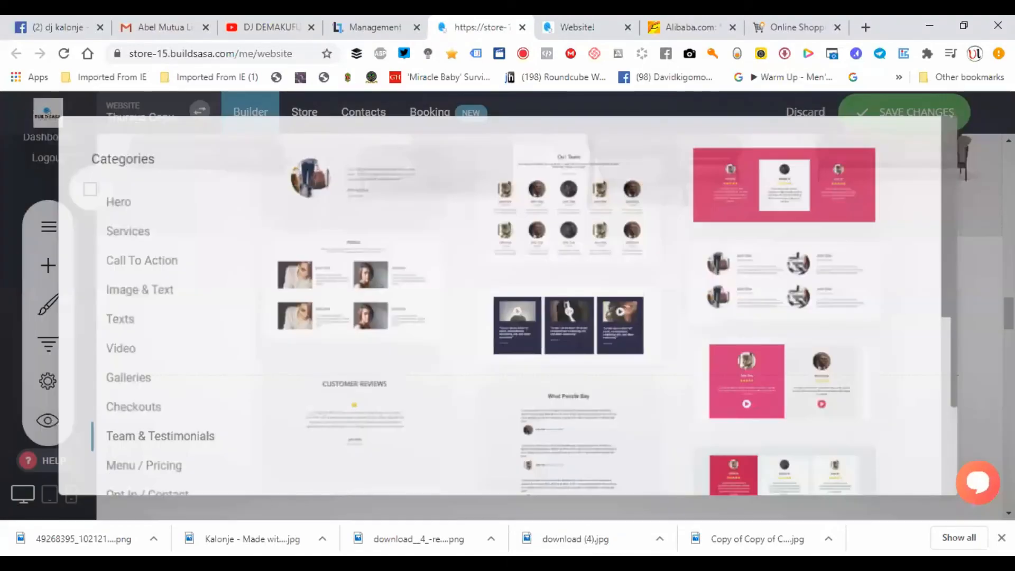
pyautogui.click(877, 413)
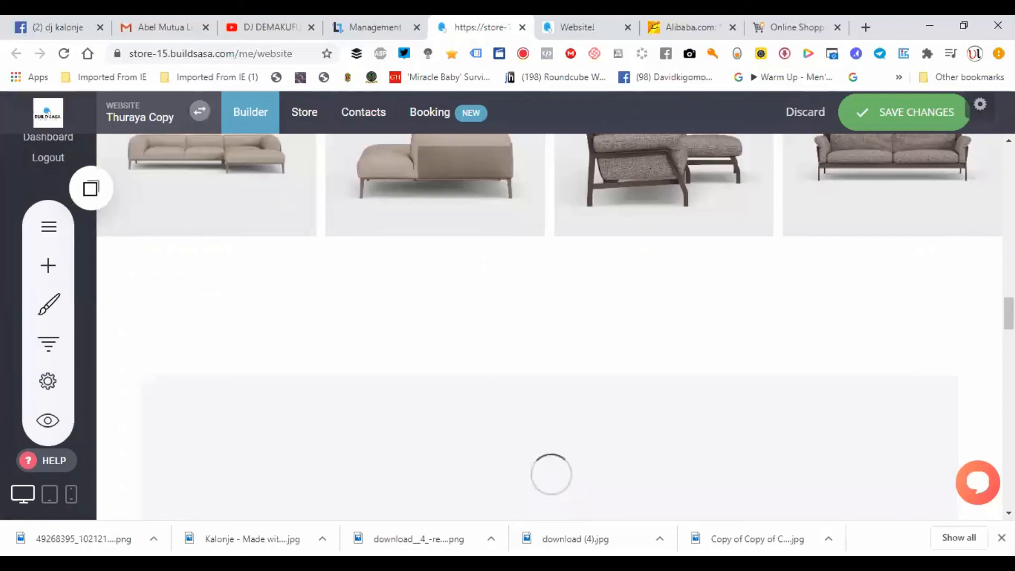
# Examine the whole Lite Tech page from the header through the new testimonials block to the footer
pyautogui.scroll(-5, 549, 325)
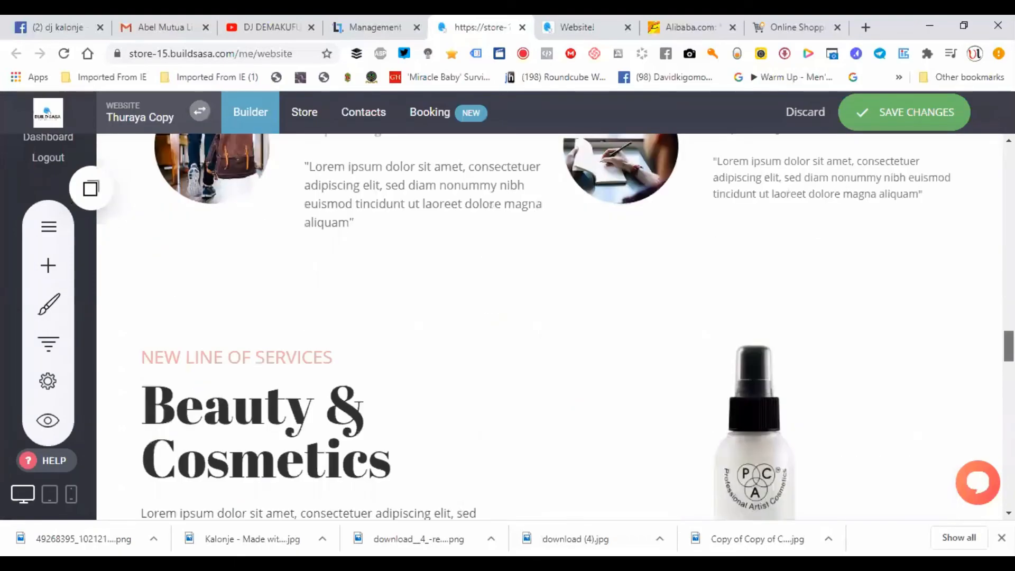
pyautogui.scroll(-8, 550, 325)
pyautogui.scroll(10, 550, 325)
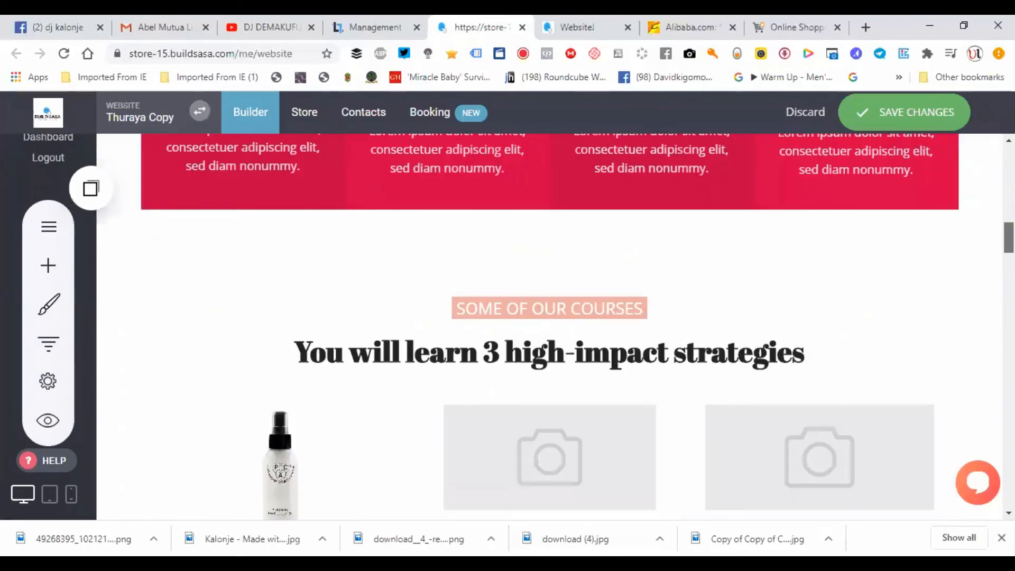
pyautogui.moveTo(1009, 237); pyautogui.dragTo(949, 110)
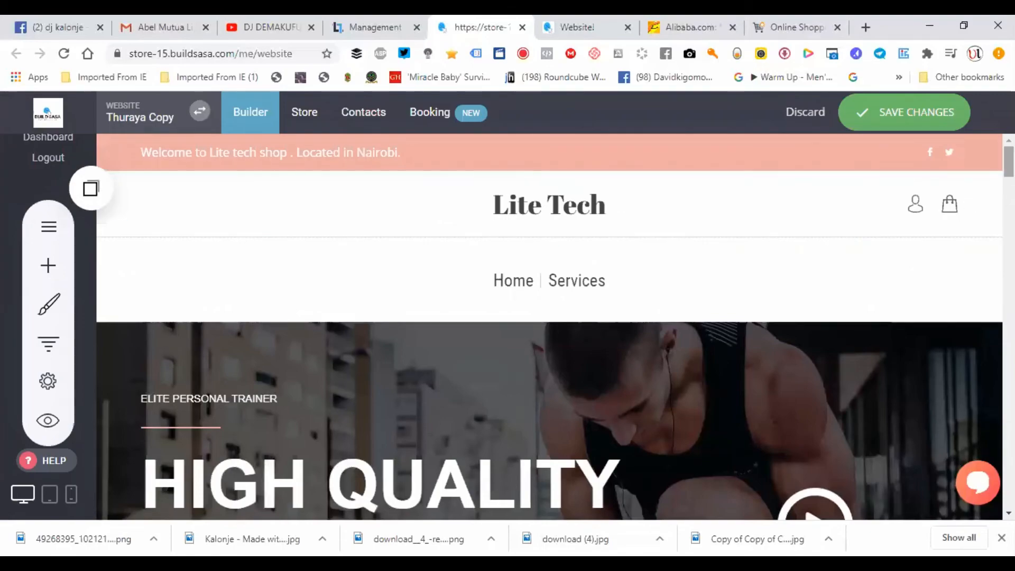
pyautogui.scroll(-5, 550, 317)
pyautogui.scroll(6, 549, 326)
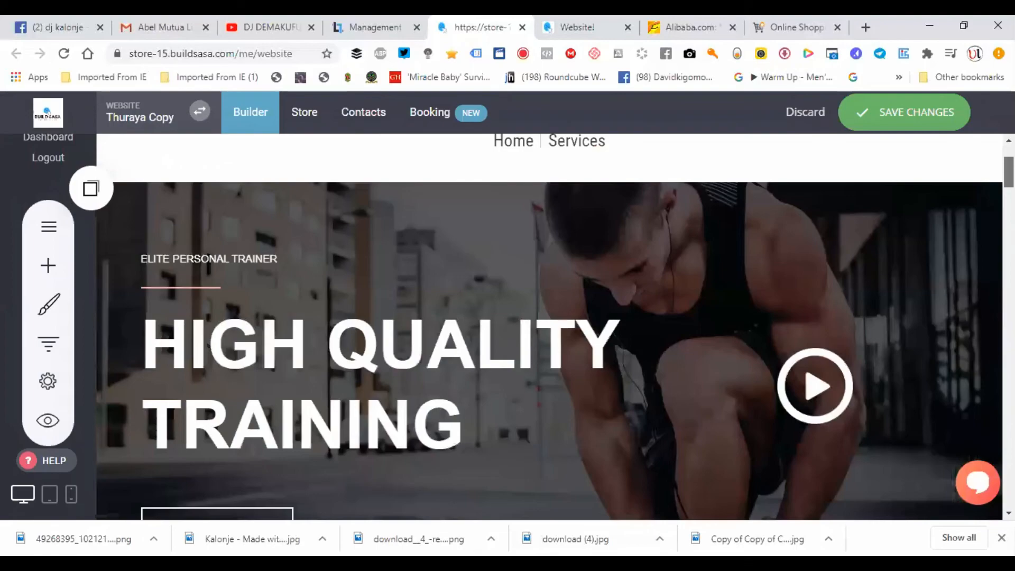
pyautogui.scroll(-4, 549, 317)
pyautogui.scroll(-10, 549, 317)
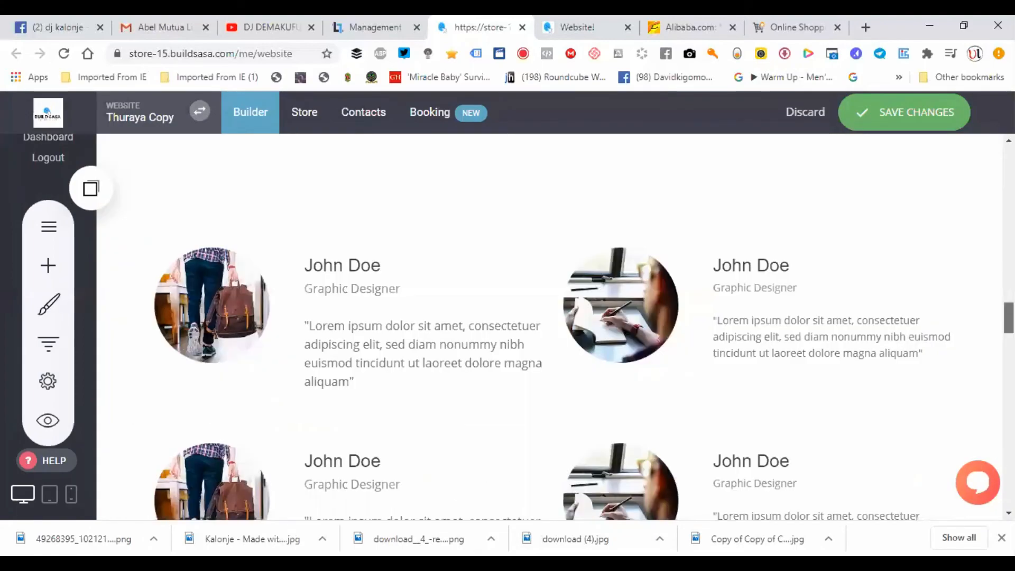
pyautogui.scroll(-8, 549, 327)
pyautogui.scroll(-8, 550, 318)
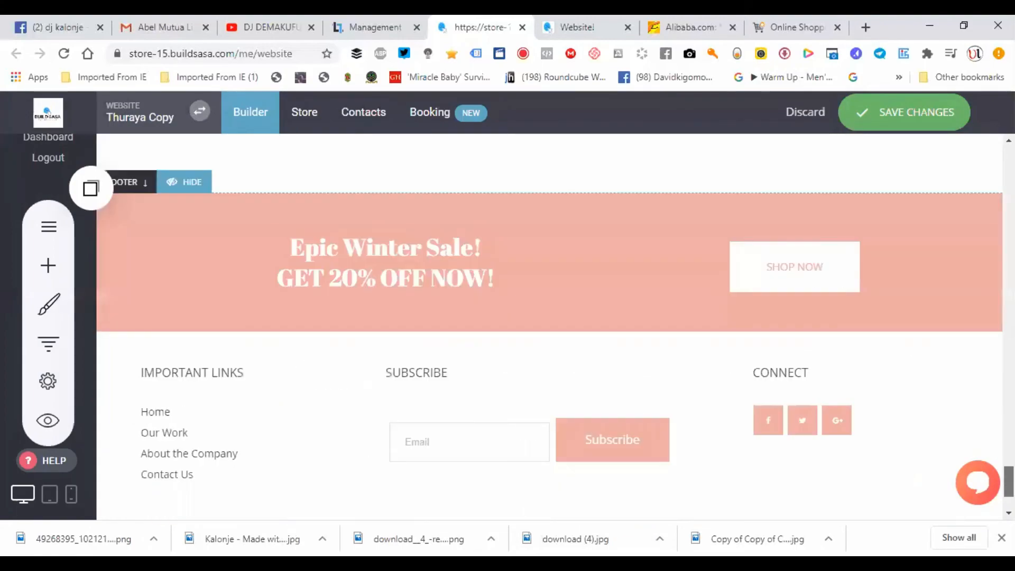
pyautogui.scroll(-2, 550, 317)
pyautogui.moveTo(1008, 491); pyautogui.dragTo(1008, 162)
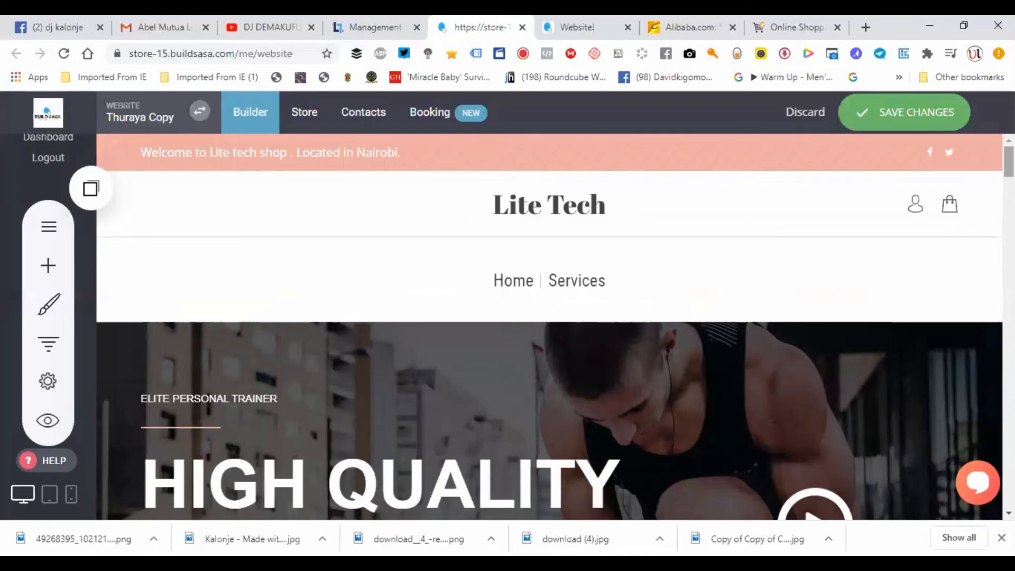
# Open the Build Sasa support chat from the courses section of the page
pyautogui.scroll(-15, 979, 494)
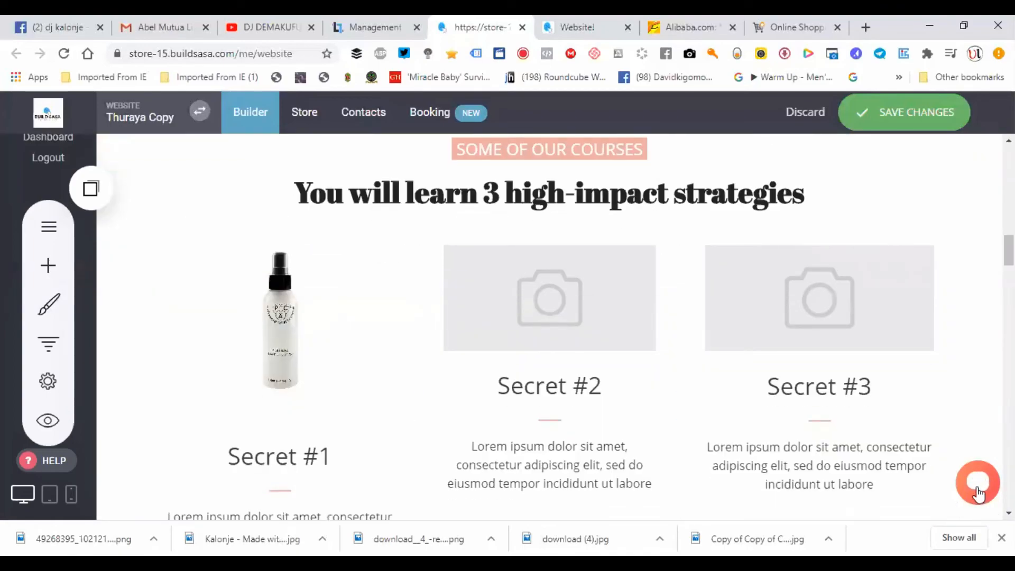
pyautogui.click(978, 490)
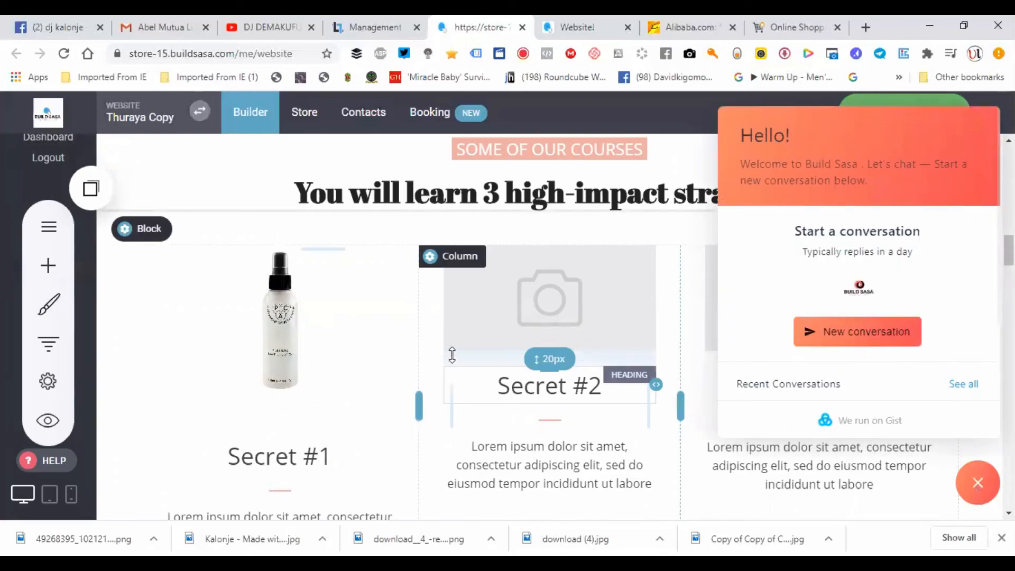
pyautogui.click(367, 323)
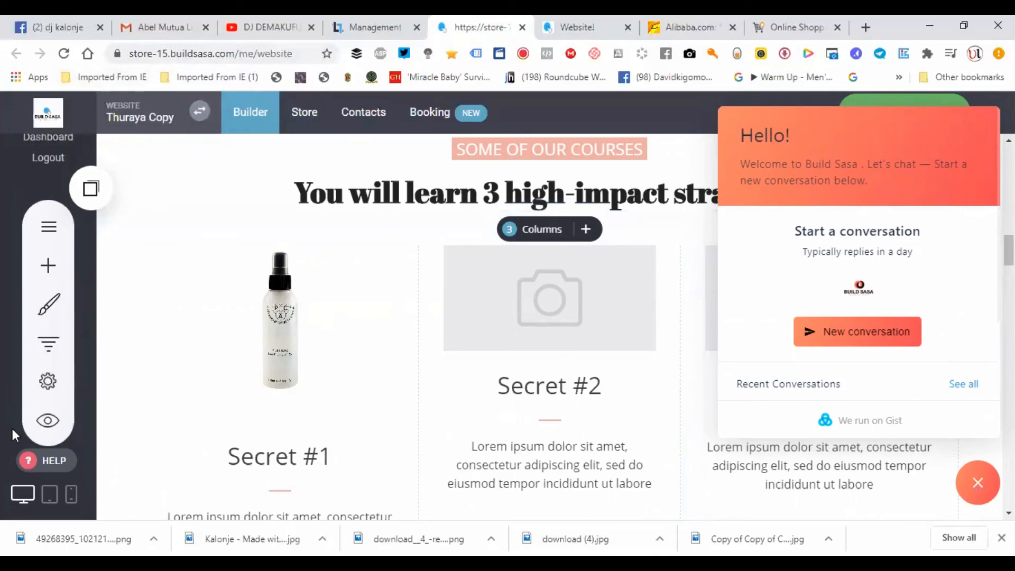
# Try to change the system subdomain to jkhsdkhdfkjk in the website's domain settings, and close the settings
pyautogui.click(47, 380)
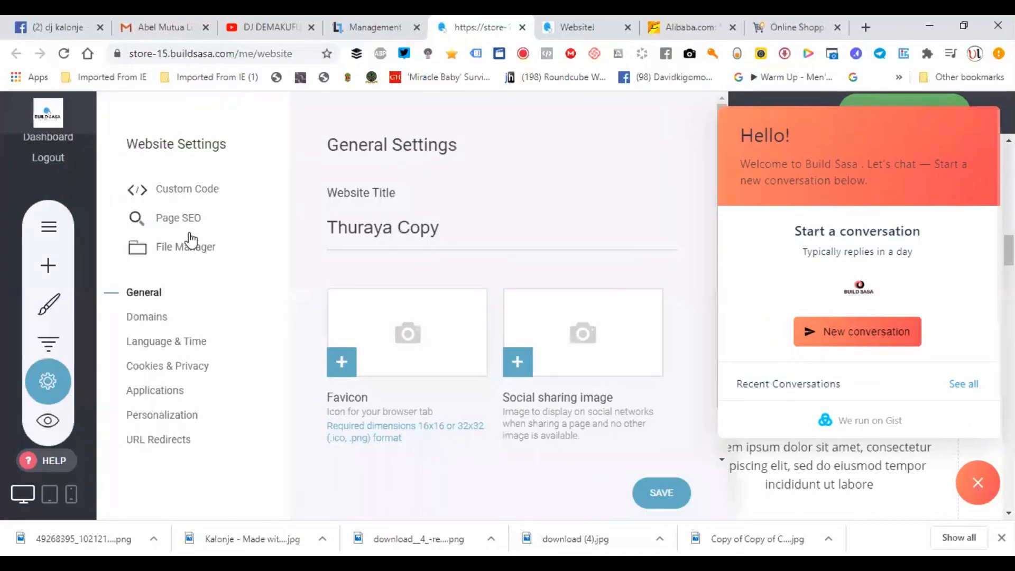
pyautogui.click(156, 323)
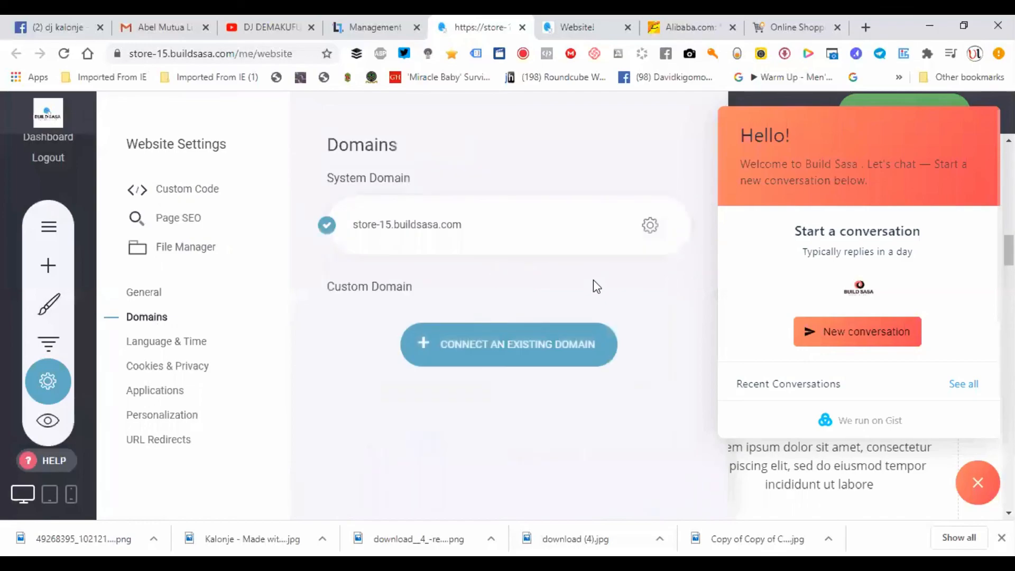
pyautogui.click(651, 227)
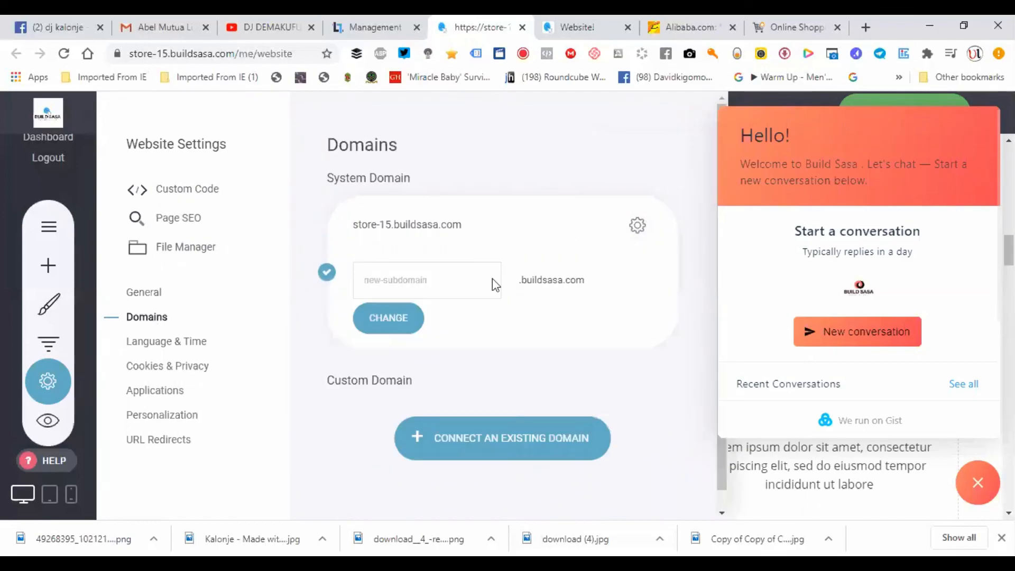
pyautogui.write('jkhsdkhdfkjk')
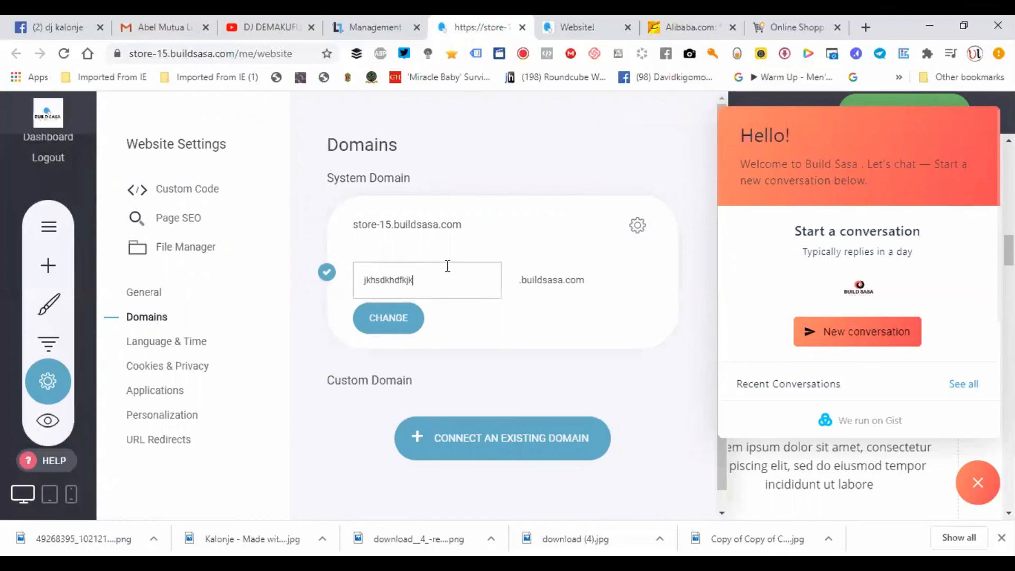
pyautogui.click(403, 316)
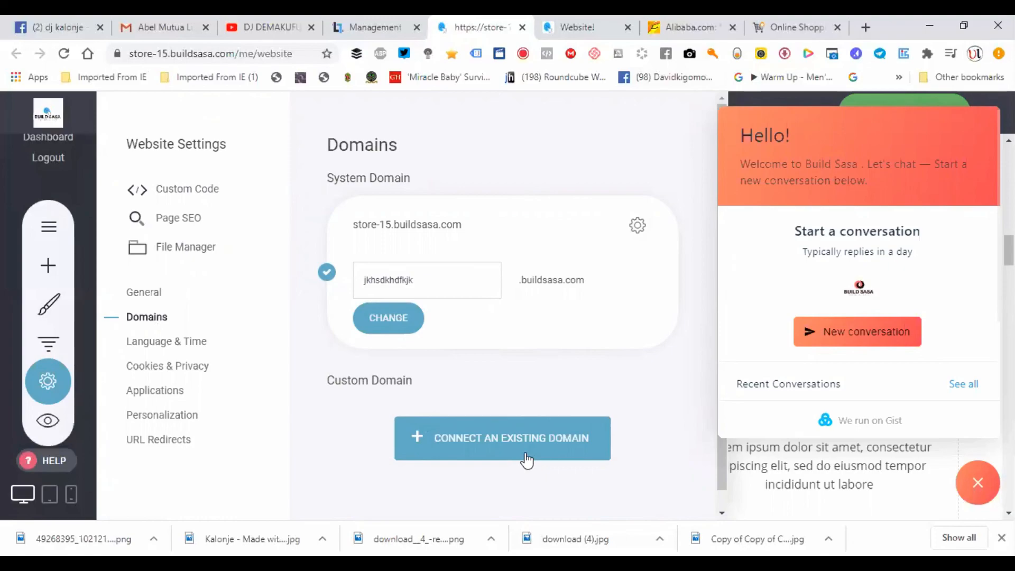
pyautogui.click(2, 231)
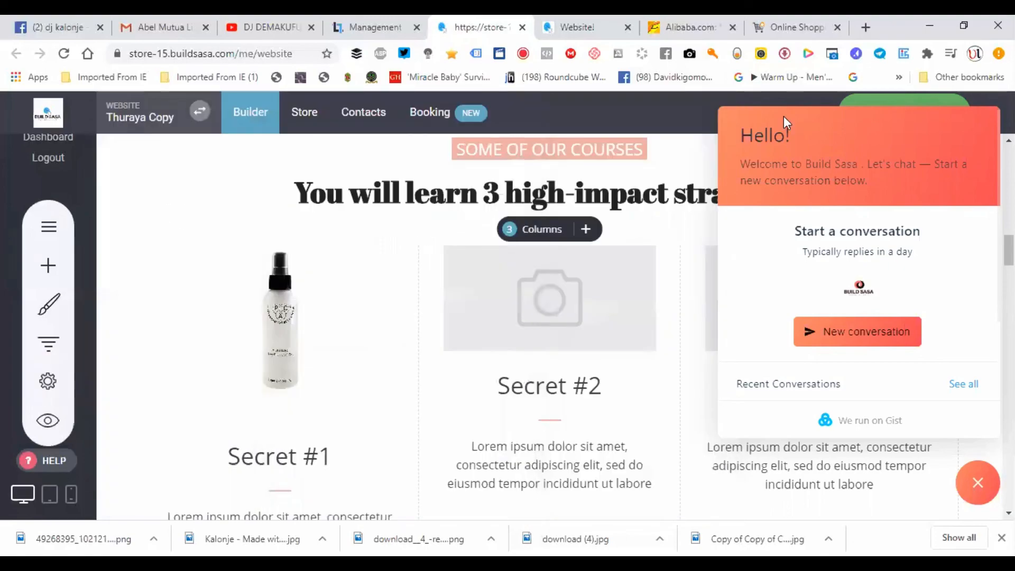
pyautogui.click(558, 234)
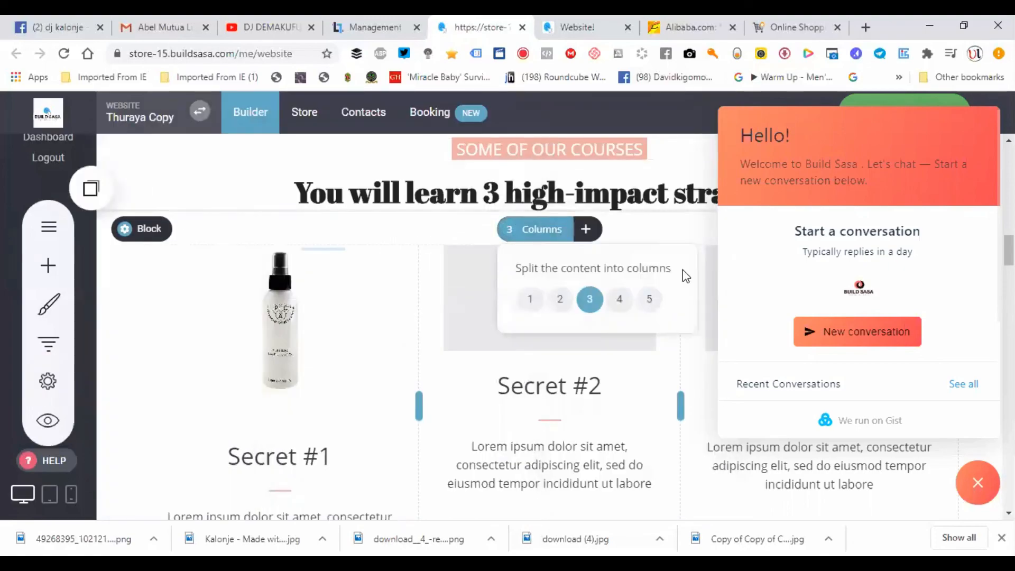
# Switch to the Neptune Copy website and examine its hero, products, delivery, Who Are We and blog sections
pyautogui.click(608, 26)
pyautogui.scroll(-4, 687, 317)
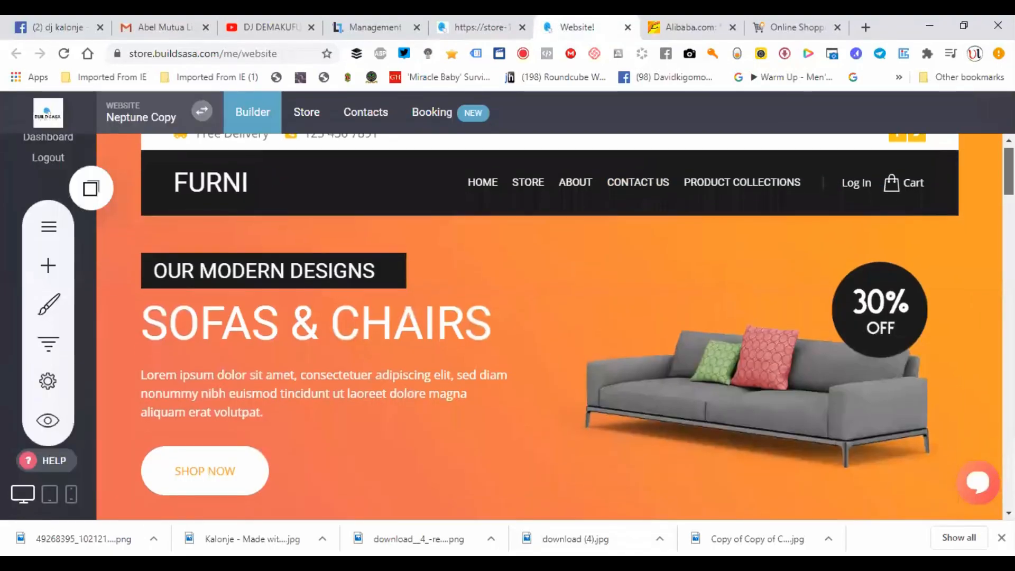
pyautogui.scroll(2, 522, 309)
pyautogui.scroll(-7, 522, 309)
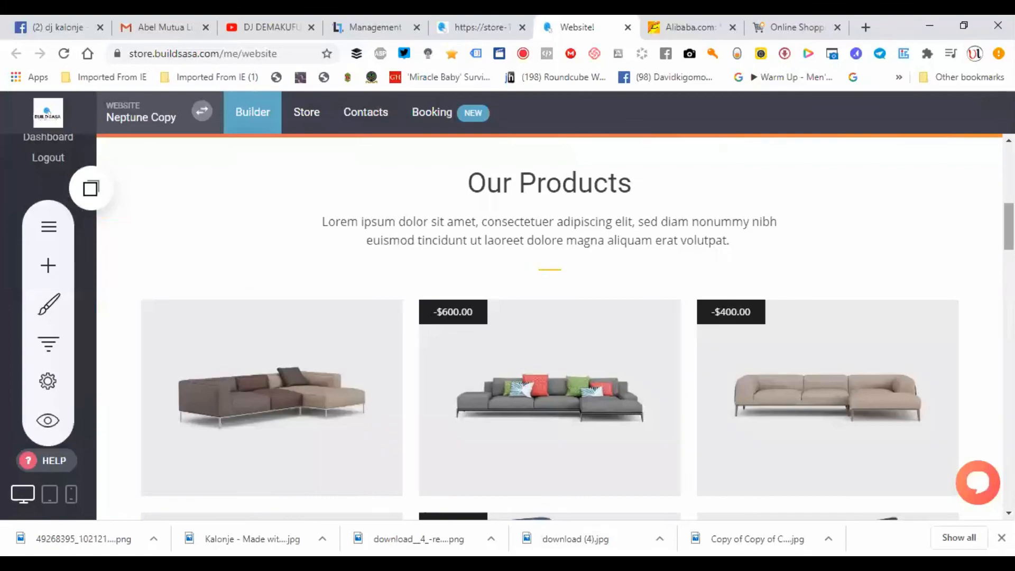
pyautogui.scroll(-7, 521, 309)
pyautogui.scroll(-6, 522, 309)
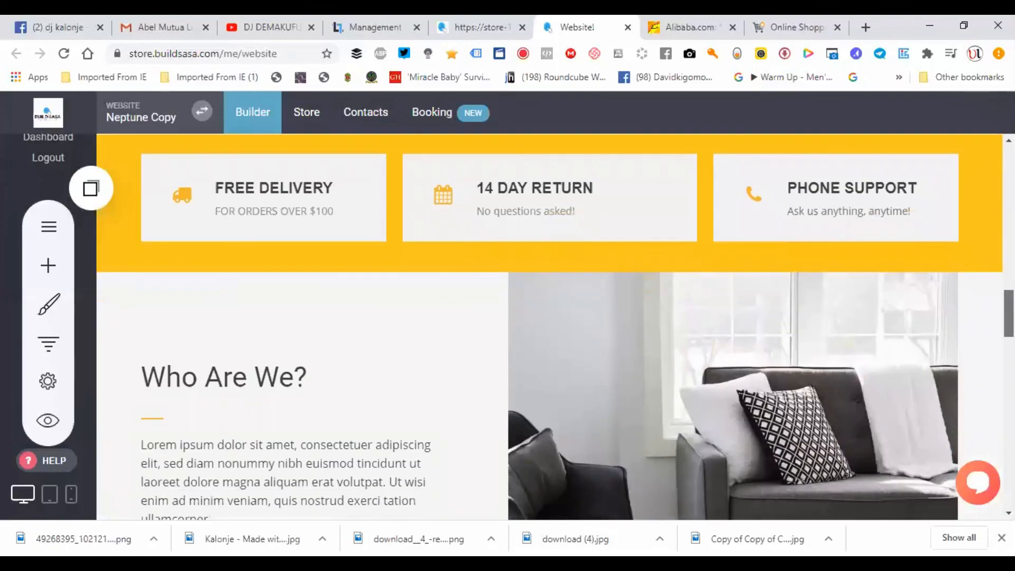
pyautogui.scroll(-10, 521, 308)
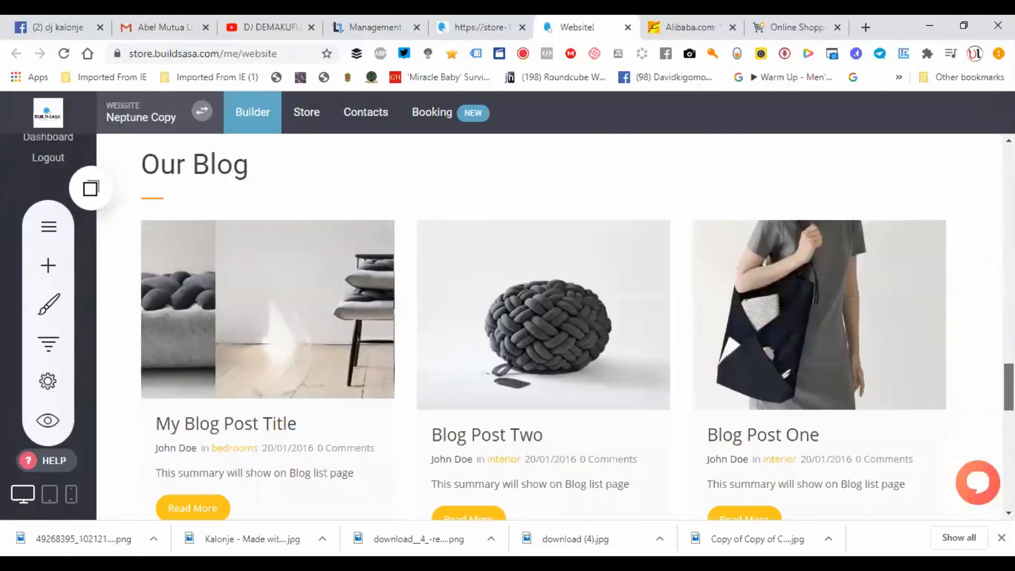
pyautogui.scroll(-6, 521, 309)
pyautogui.scroll(20, 521, 308)
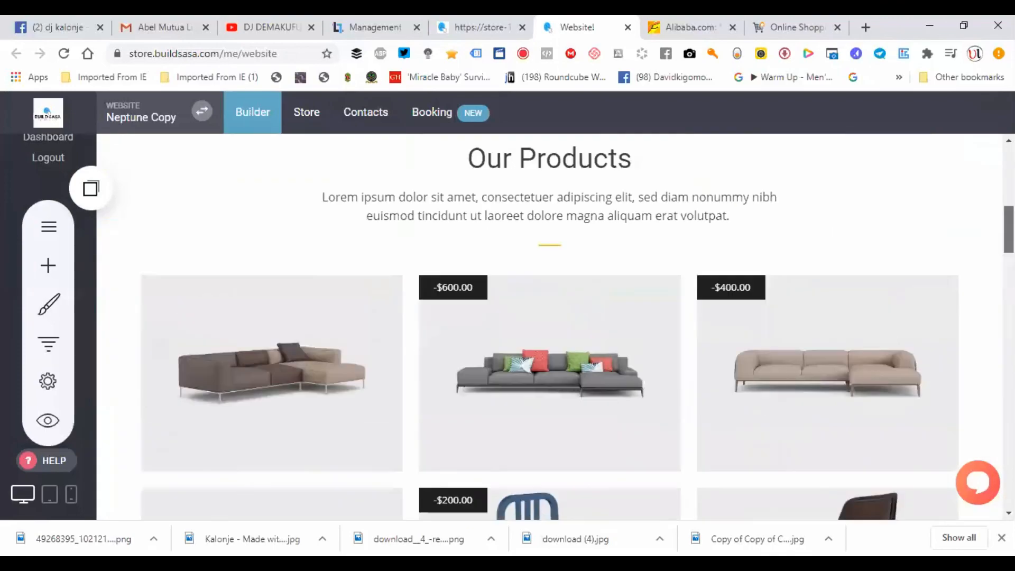
pyautogui.scroll(8, 428, 251)
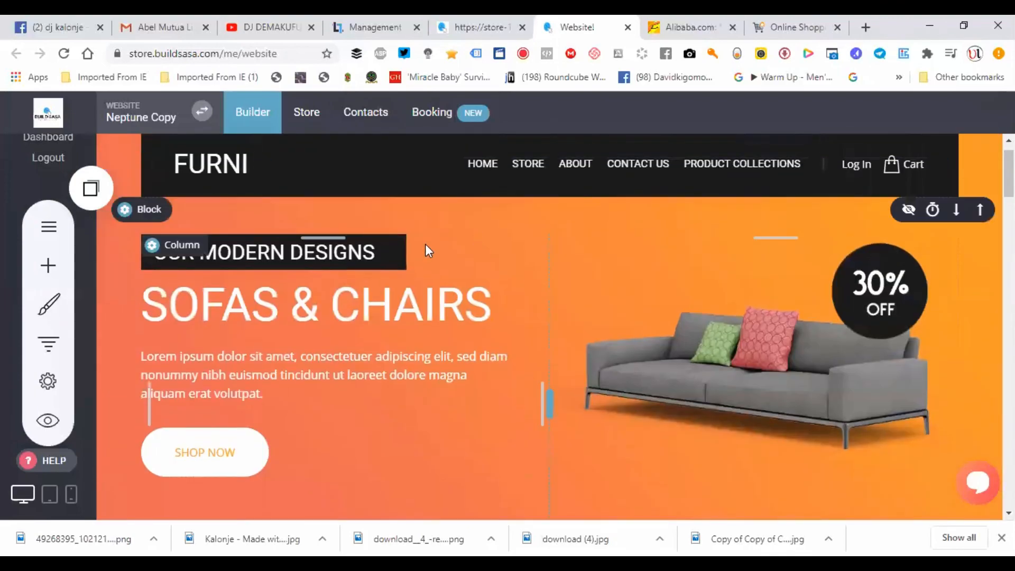